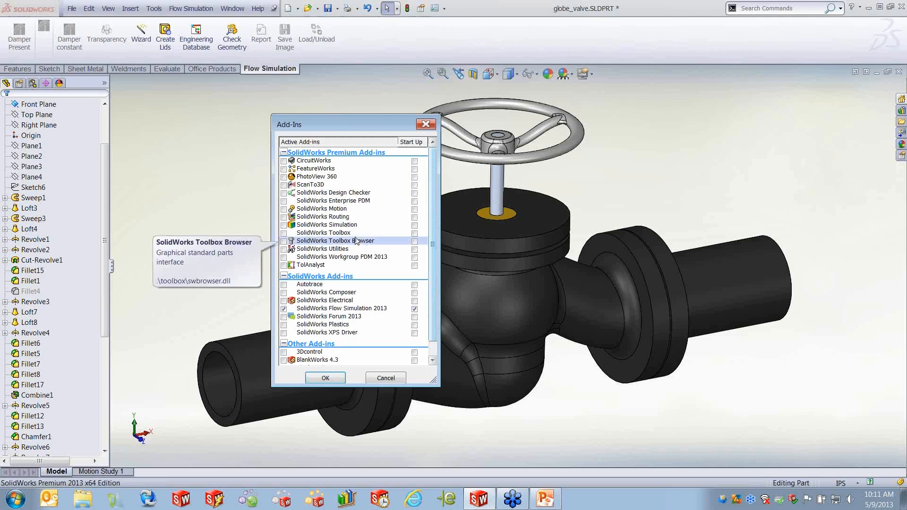
# - Cancel the Add-Ins dialog and apply a section view of the valve through the Front Plane
pyautogui.moveTo(369, 308)
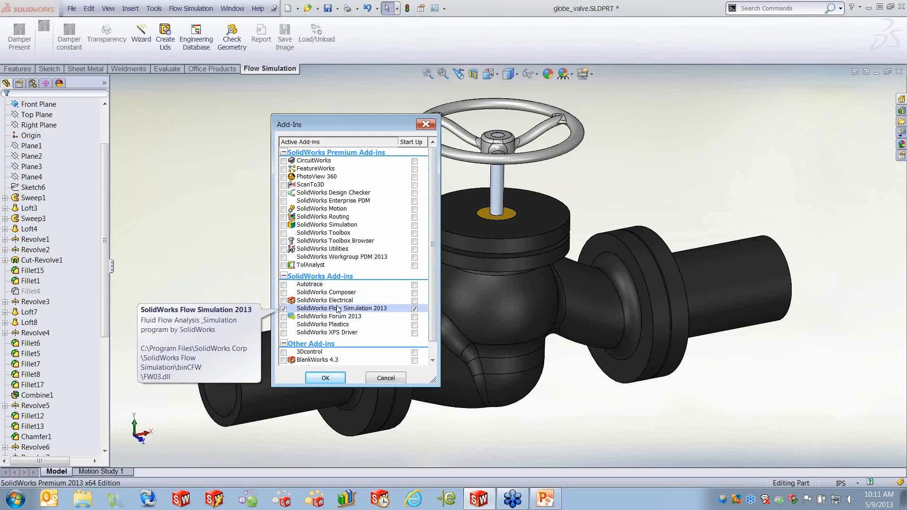
pyautogui.click(386, 378)
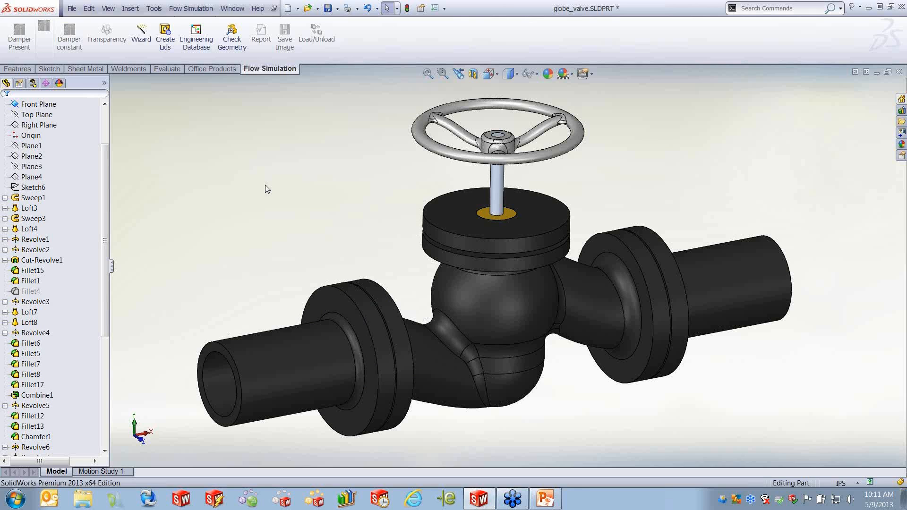
pyautogui.click(472, 73)
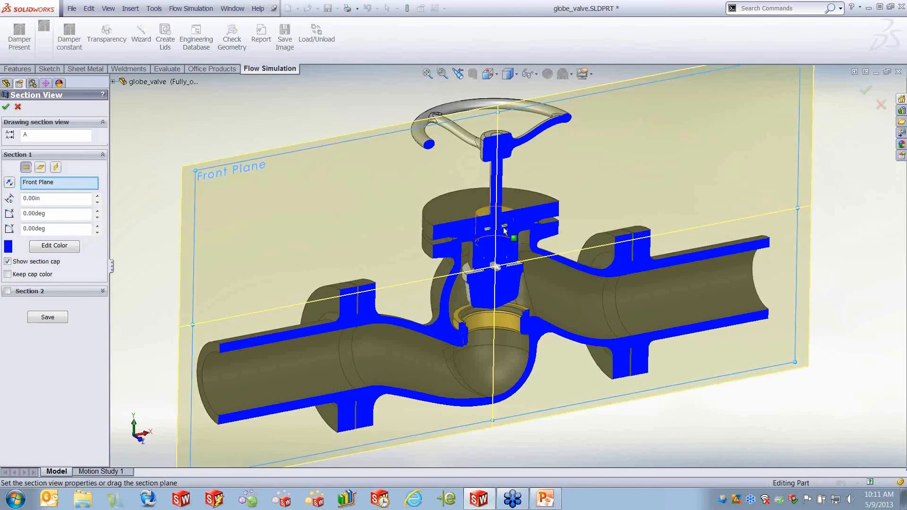
pyautogui.click(7, 107)
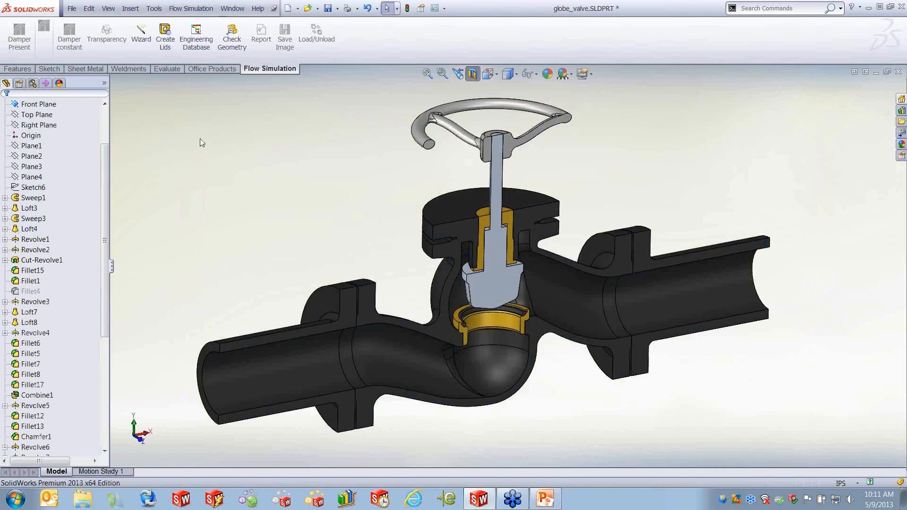
pyautogui.moveTo(285, 209); pyautogui.dragTo(260, 167, button='middle')
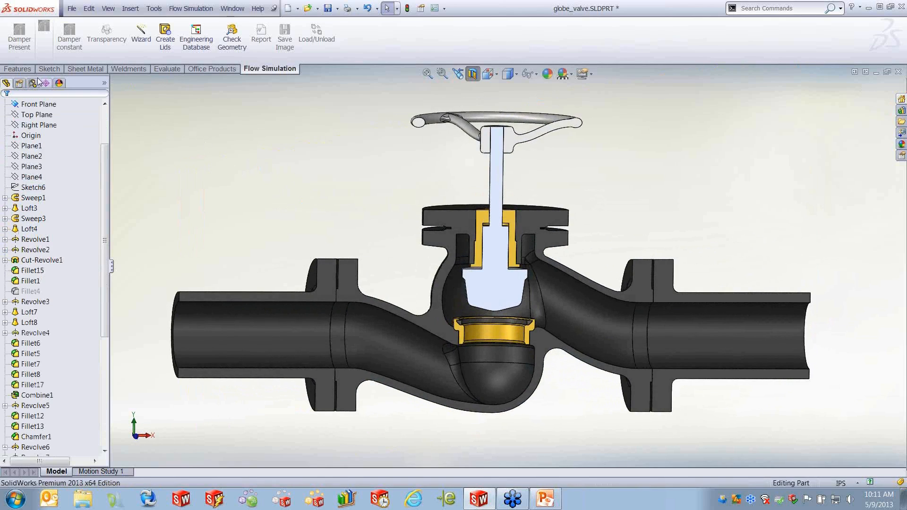
# - Activate the Fully_open (refined) configuration of the globe valve
pyautogui.click(32, 83)
pyautogui.doubleClick(66, 125)
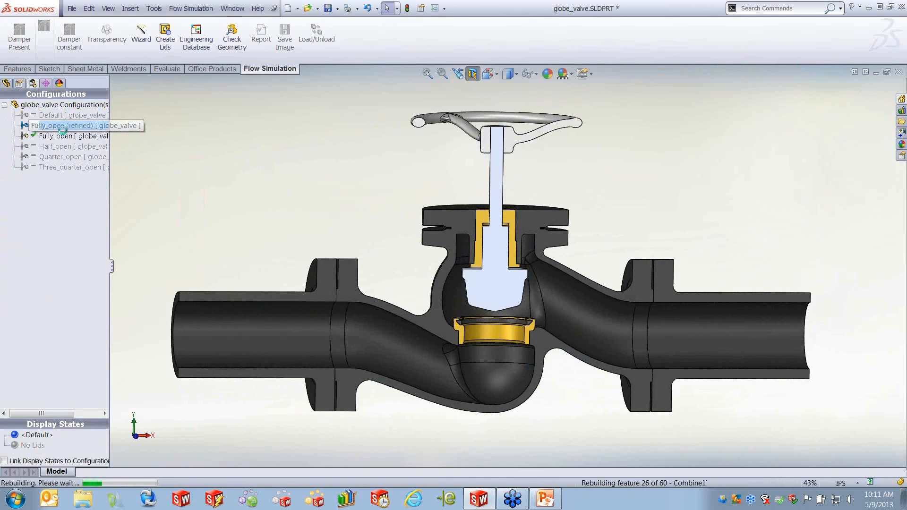
pyautogui.doubleClick(64, 145)
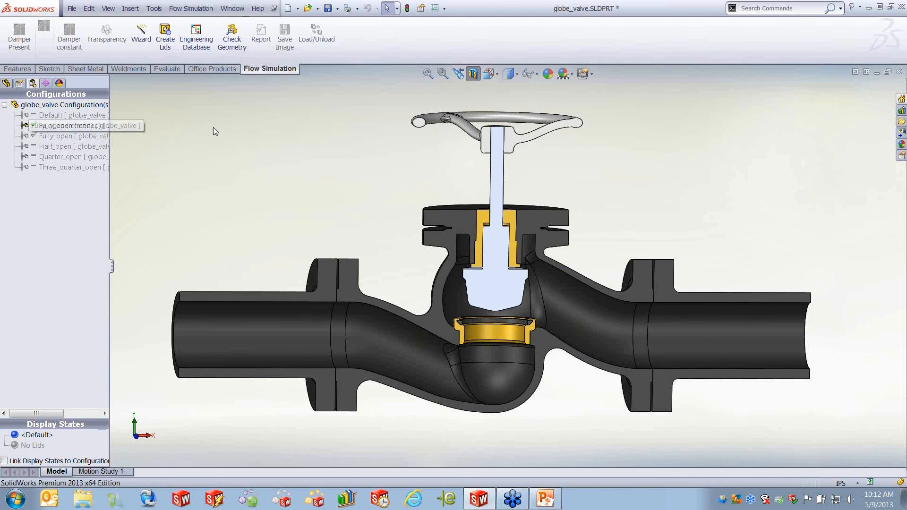
pyautogui.moveTo(241, 162); pyautogui.dragTo(261, 193, button='middle')
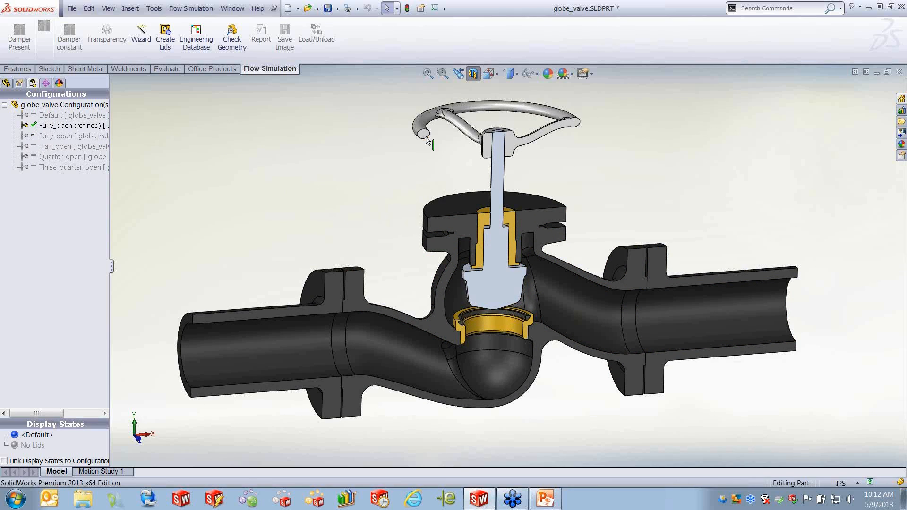
# - Turn off the section view to show the whole valve again
pyautogui.click(474, 74)
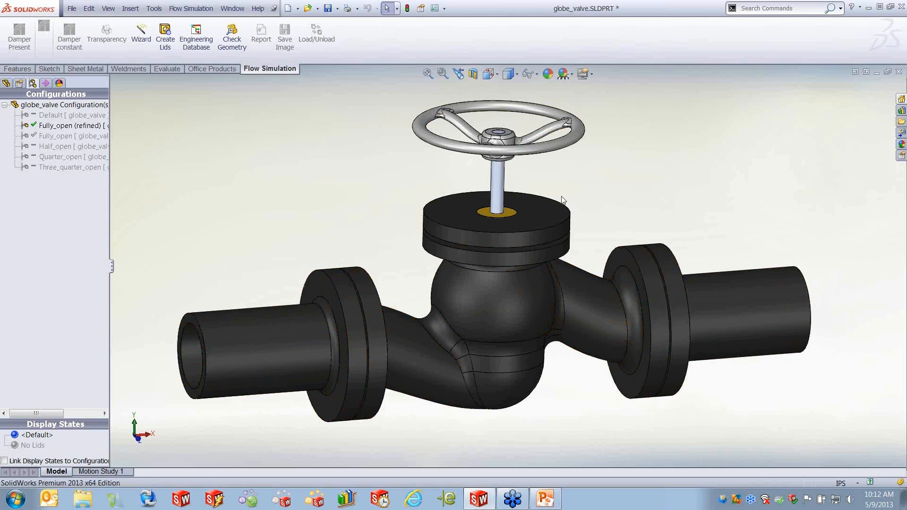
pyautogui.moveTo(781, 326)
pyautogui.mouseDown(button='middle')
pyautogui.moveTo(751, 324)
pyautogui.moveTo(789, 319)
pyautogui.mouseUp(button='middle')
pyautogui.moveTo(772, 391); pyautogui.dragTo(765, 384, button='middle')
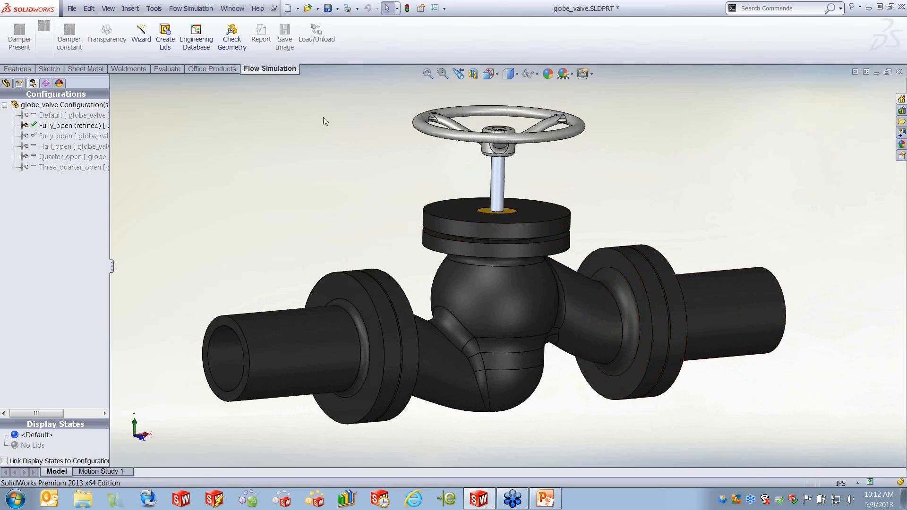
# - Run Check Geometry on the valve and show its fluid volume
pyautogui.click(227, 32)
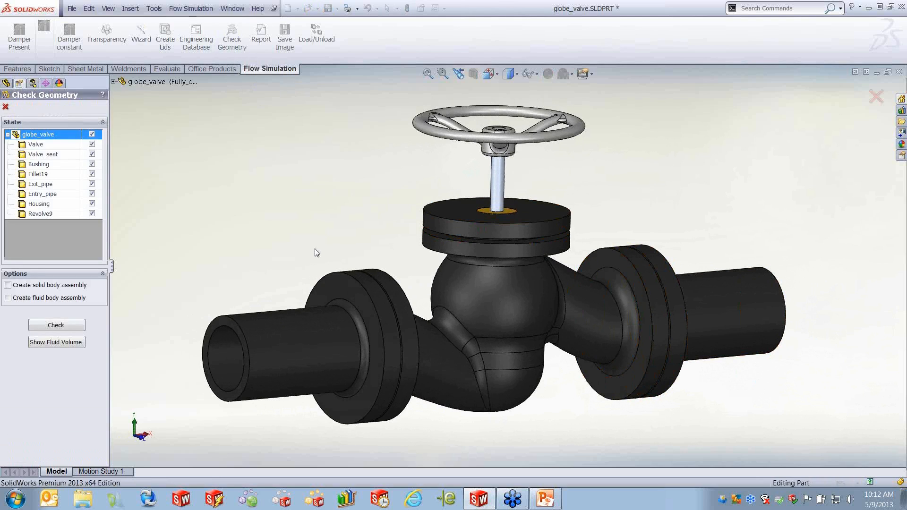
pyautogui.click(61, 341)
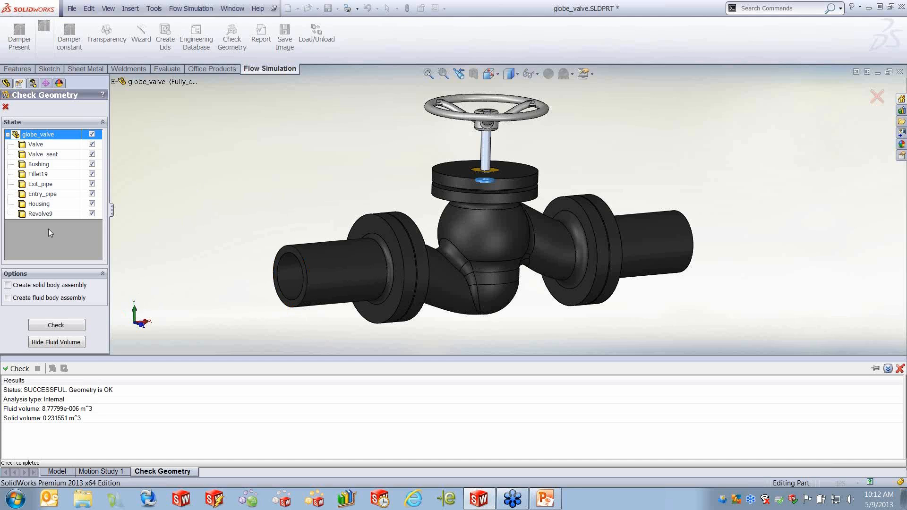
pyautogui.click(6, 107)
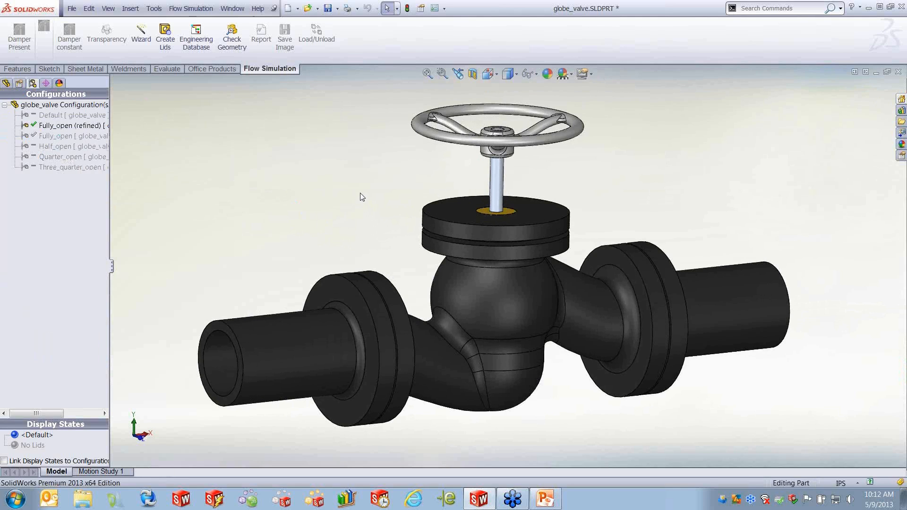
pyautogui.click(6, 83)
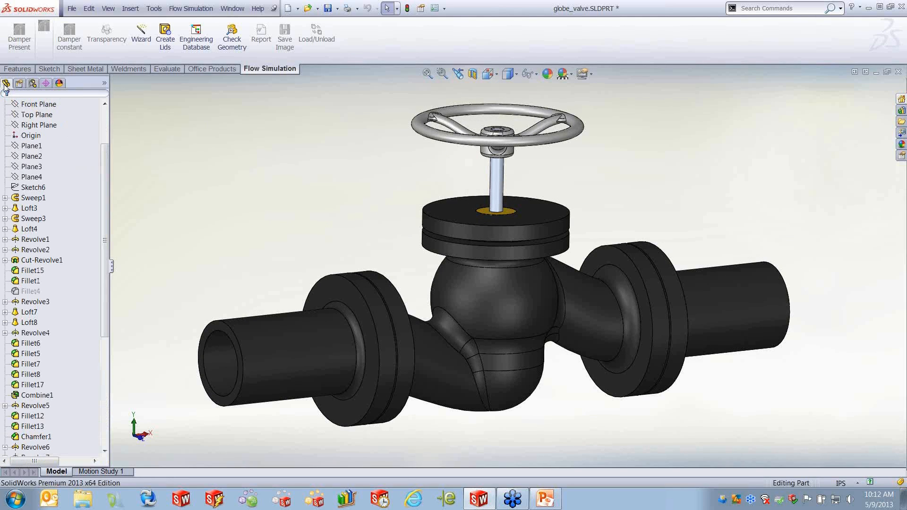
pyautogui.click(33, 84)
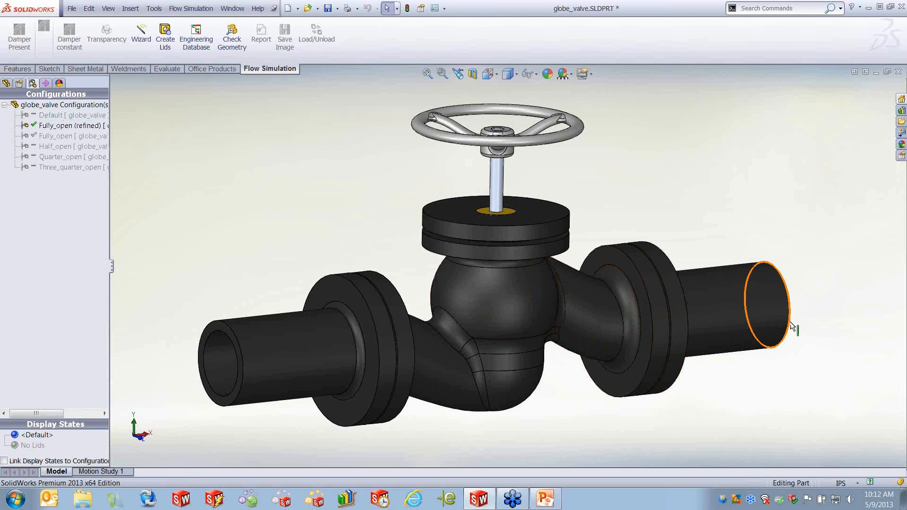
# - Create lids on the open end faces of the inlet and outlet pipes
pyautogui.moveTo(783, 340); pyautogui.dragTo(283, 319, button='middle')
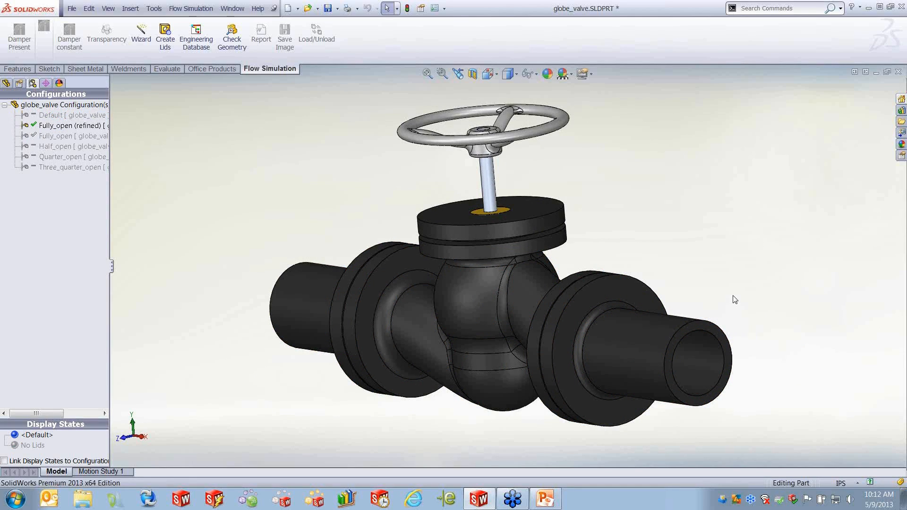
pyautogui.click(716, 335)
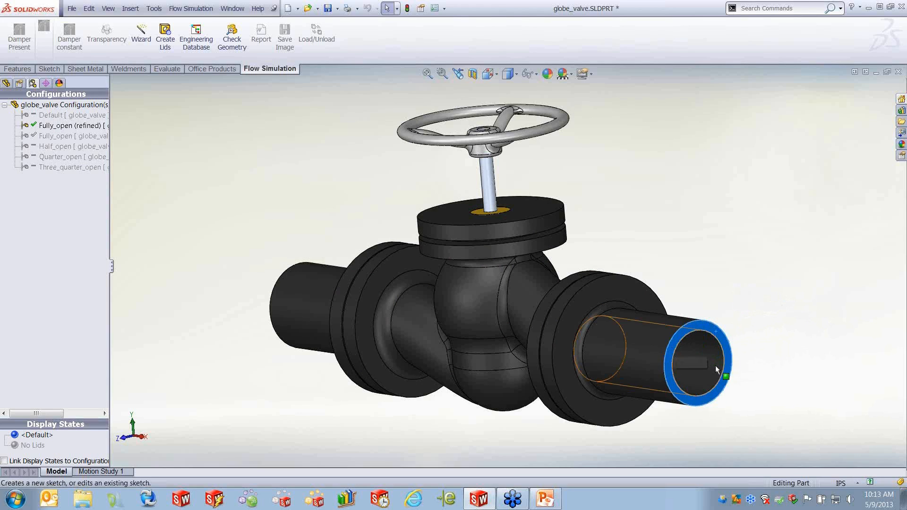
pyautogui.click(708, 260)
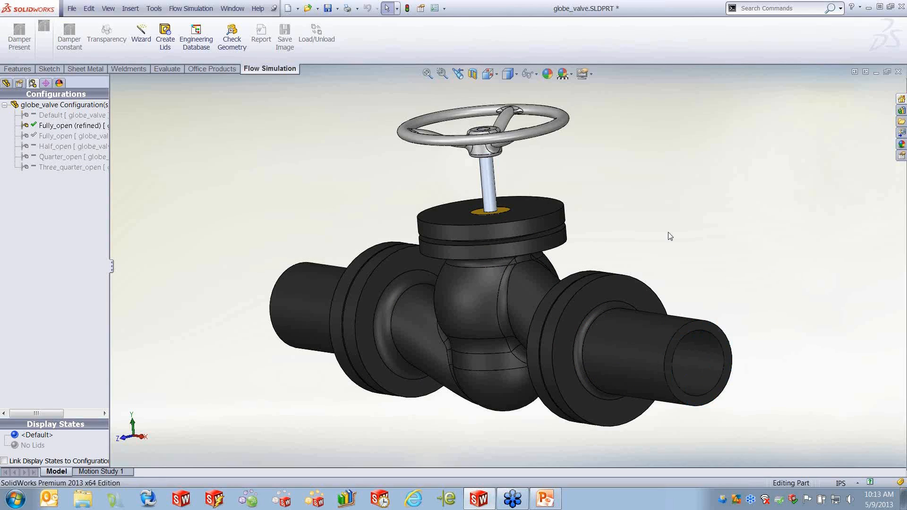
pyautogui.click(165, 34)
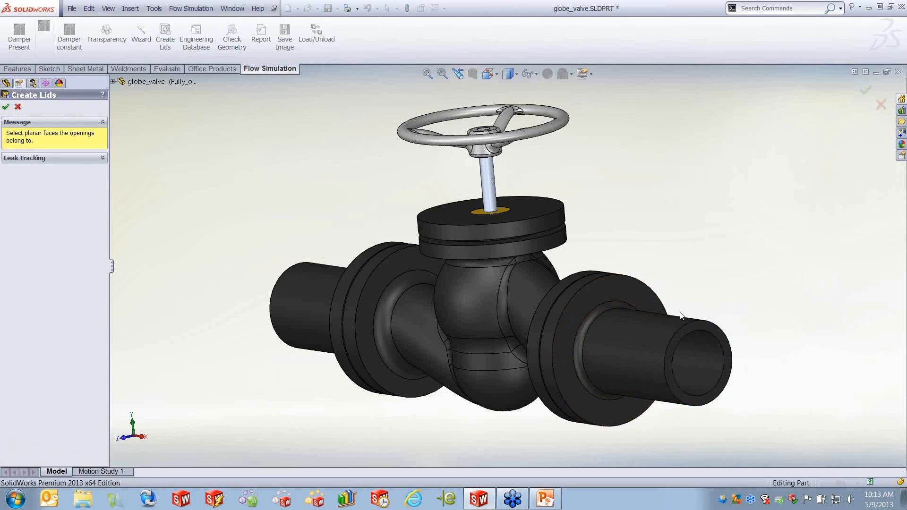
pyautogui.click(707, 329)
pyautogui.moveTo(391, 344); pyautogui.dragTo(448, 310, button='middle')
pyautogui.moveTo(245, 279); pyautogui.dragTo(279, 302, button='middle')
pyautogui.click(263, 304)
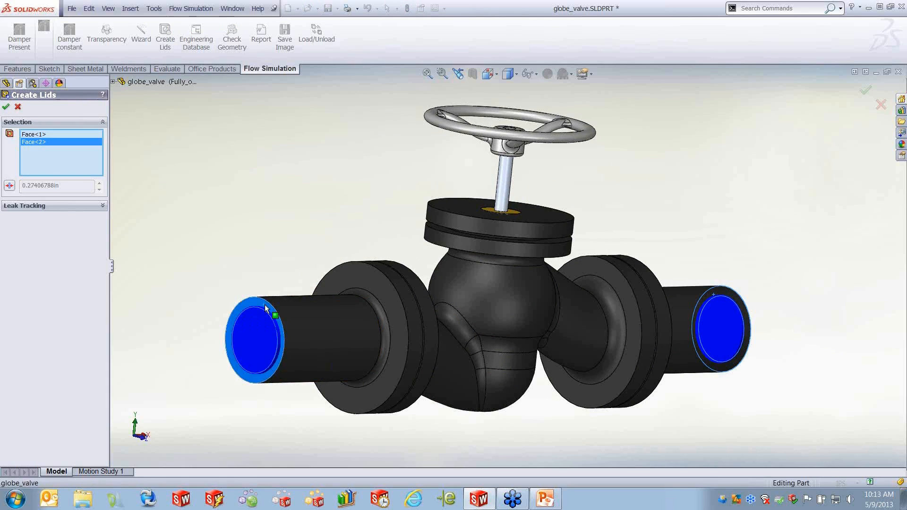
pyautogui.click(6, 107)
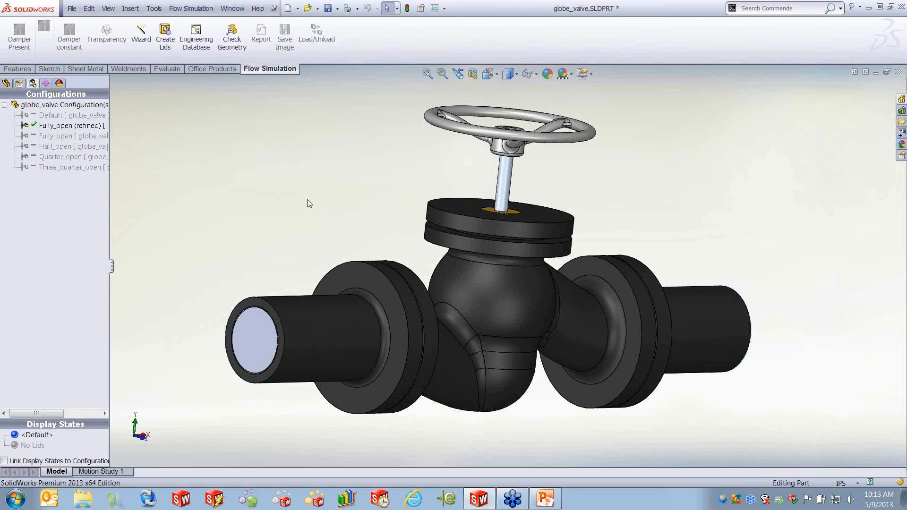
# - Run Check Geometry again with the lids and inspect the displayed fluid volume
pyautogui.moveTo(573, 370); pyautogui.dragTo(496, 357, button='middle')
pyautogui.click(232, 36)
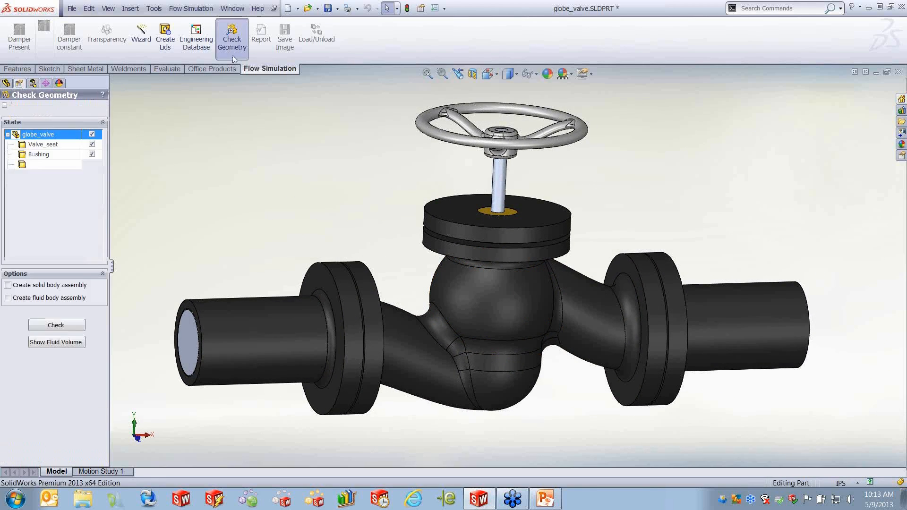
pyautogui.click(68, 342)
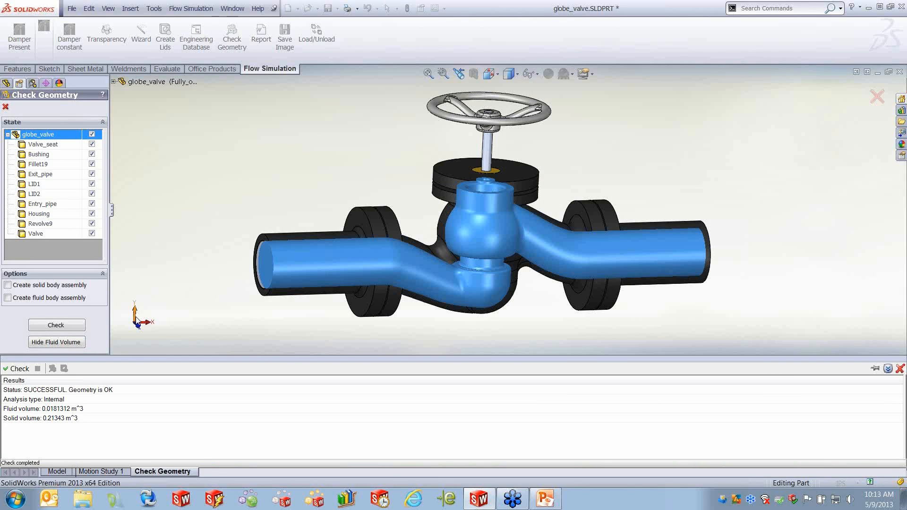
pyautogui.scroll(-5, 519, 172)
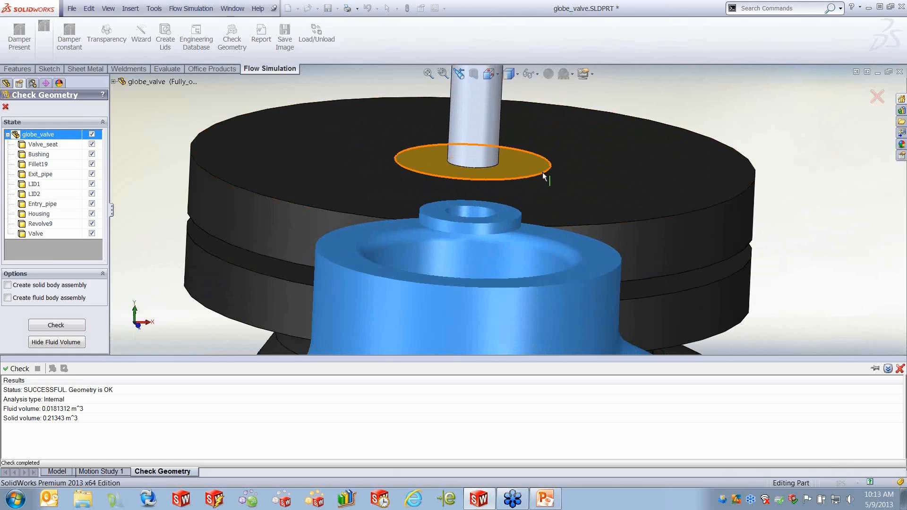
pyautogui.scroll(5, 543, 179)
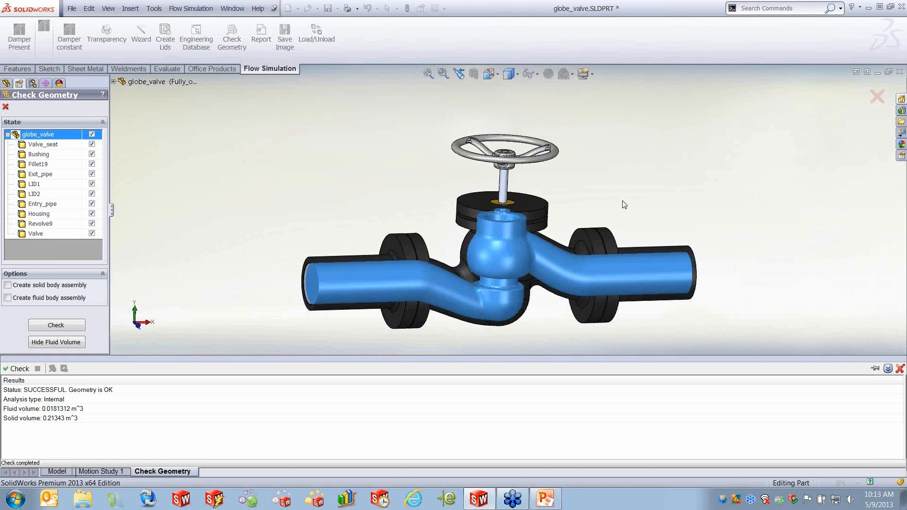
pyautogui.moveTo(636, 176); pyautogui.dragTo(634, 180, button='middle')
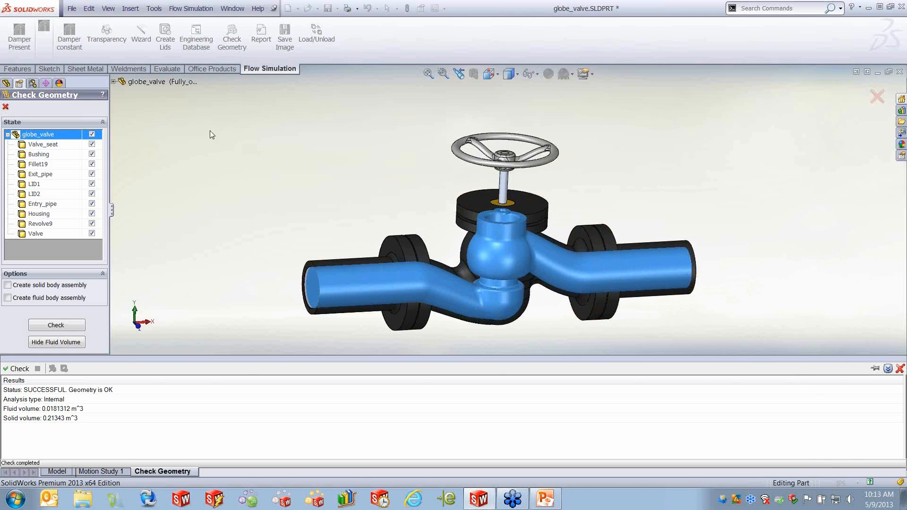
pyautogui.click(6, 108)
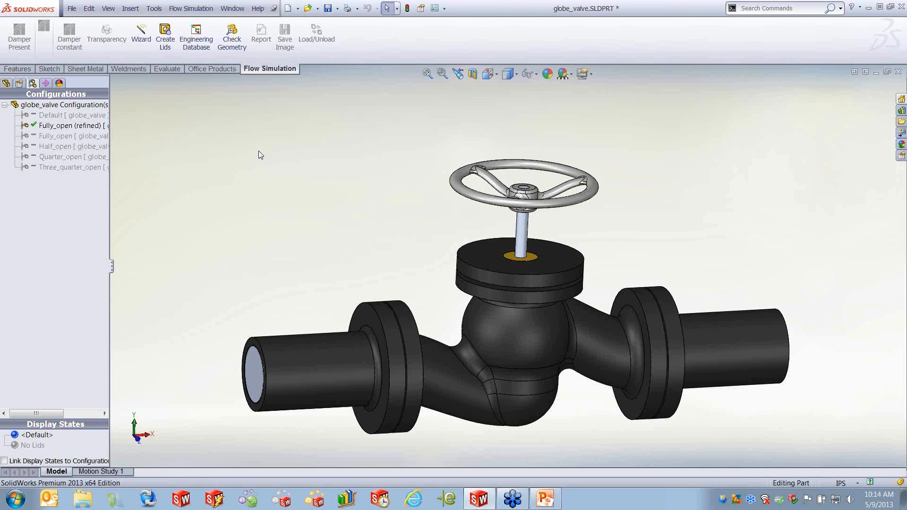
# - Start the Flow Simulation Wizard and name the project GV1, keeping the current configuration
pyautogui.click(143, 36)
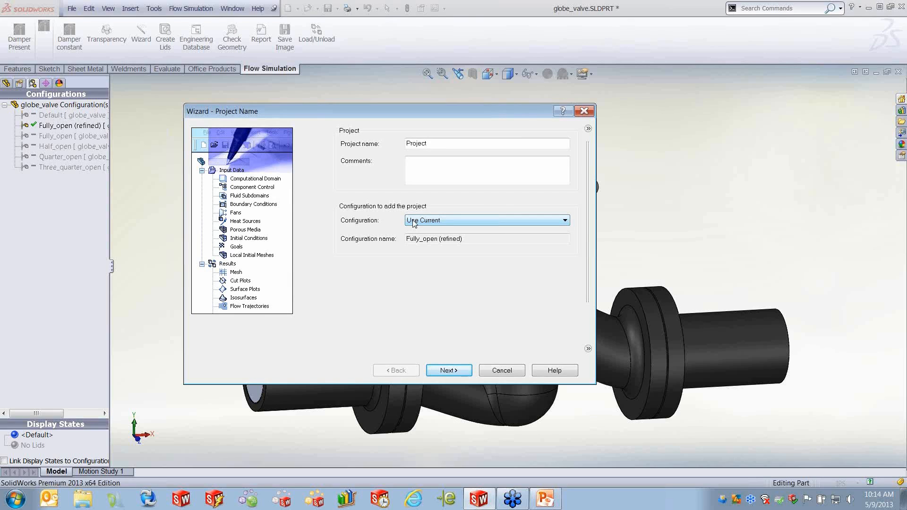
pyautogui.click(437, 143)
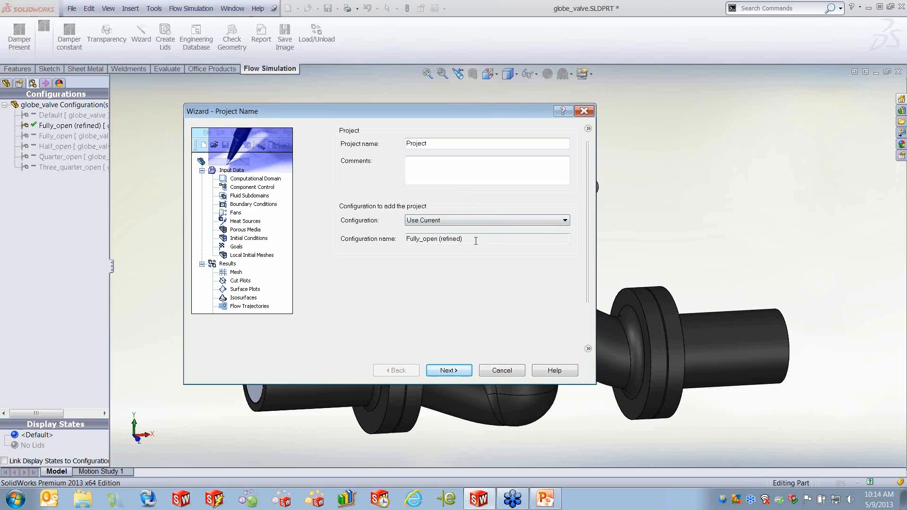
pyautogui.click(565, 221)
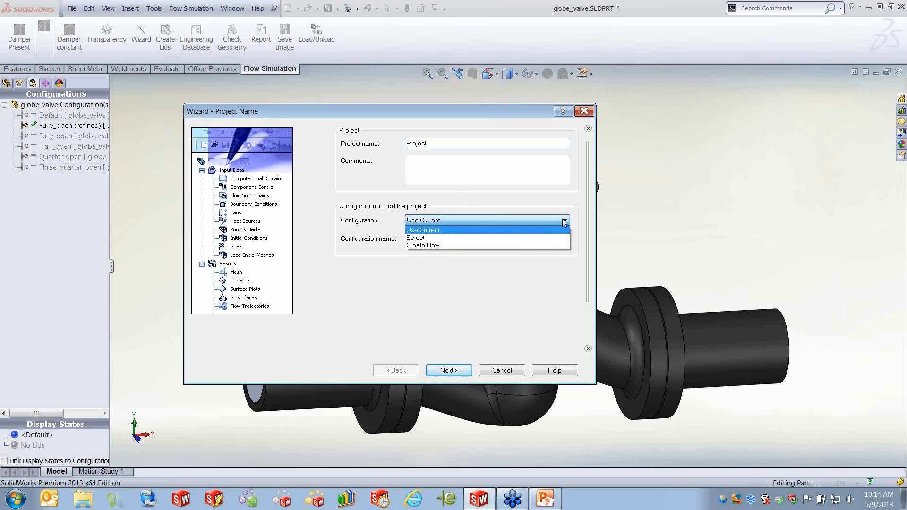
pyautogui.click(565, 221)
pyautogui.moveTo(443, 143); pyautogui.dragTo(378, 144)
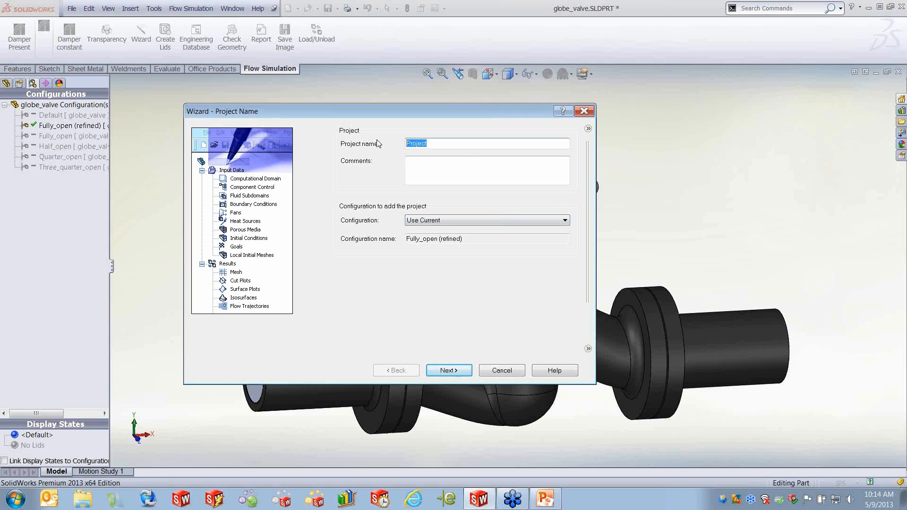
pyautogui.write('GV1')
pyautogui.click(449, 371)
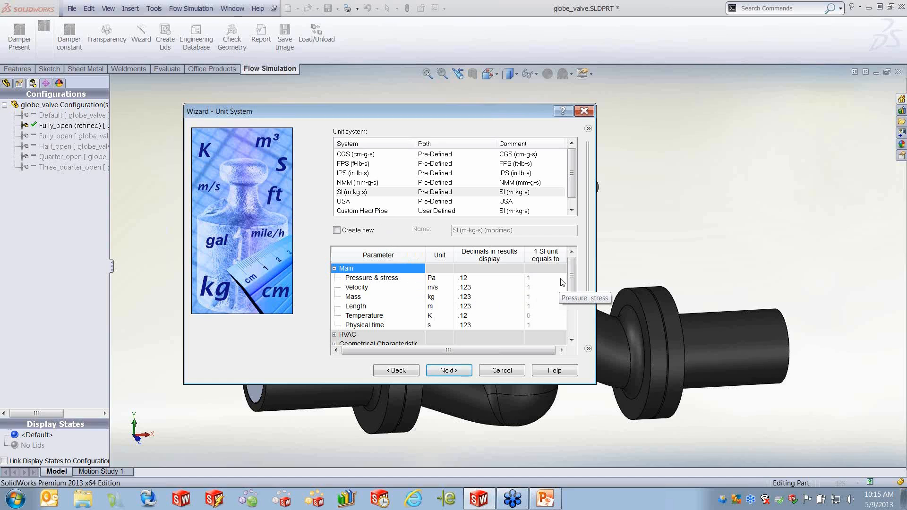
# - Browse the unit system list and the pressure unit options in the Unit System page
pyautogui.moveTo(570, 273); pyautogui.dragTo(569, 276)
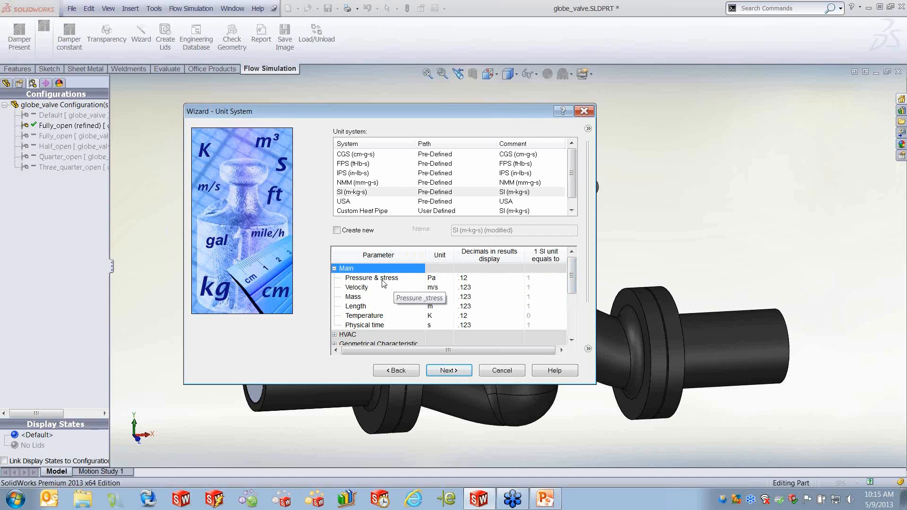
pyautogui.click(442, 278)
pyautogui.click(449, 278)
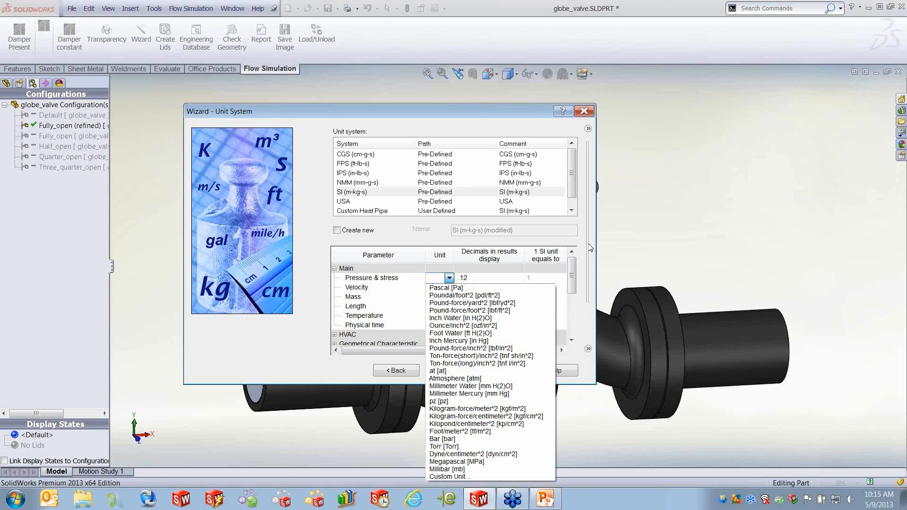
pyautogui.click(592, 229)
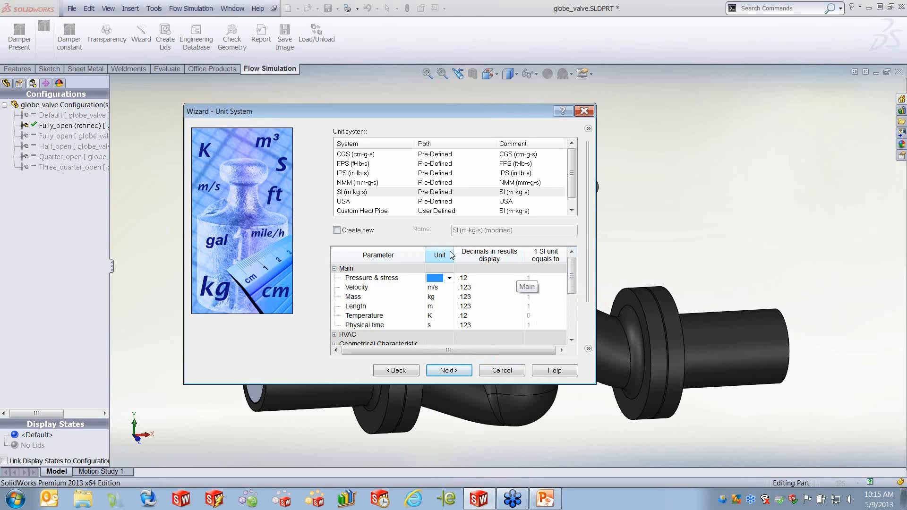
pyautogui.click(572, 211)
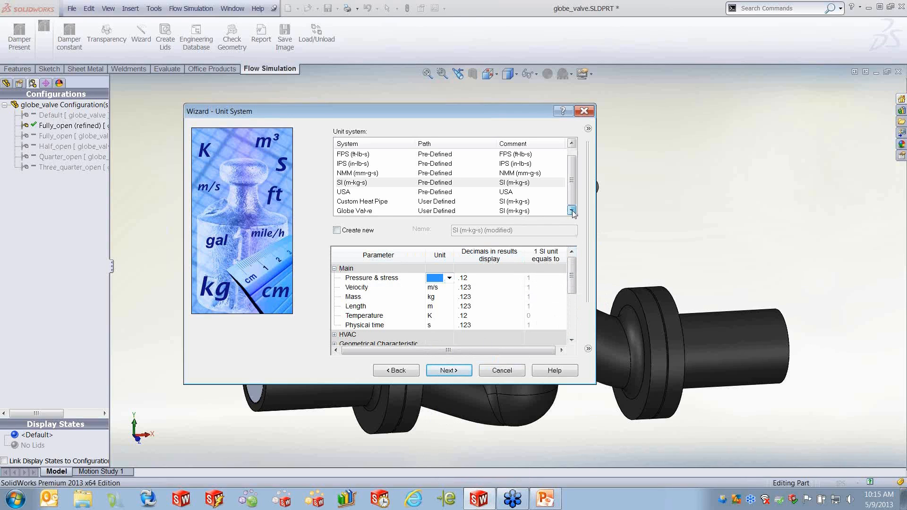
# - Choose the Globe Valve unit system and keep the internal analysis type
pyautogui.click(352, 213)
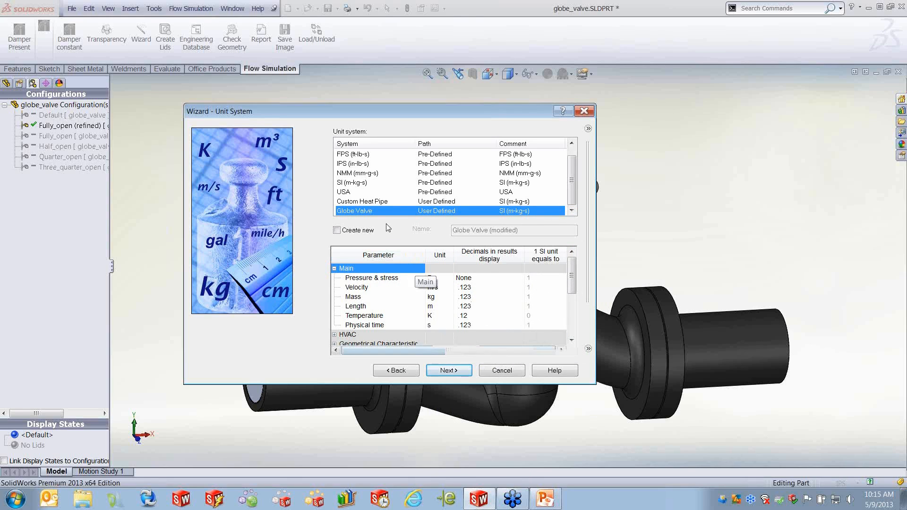
pyautogui.click(447, 371)
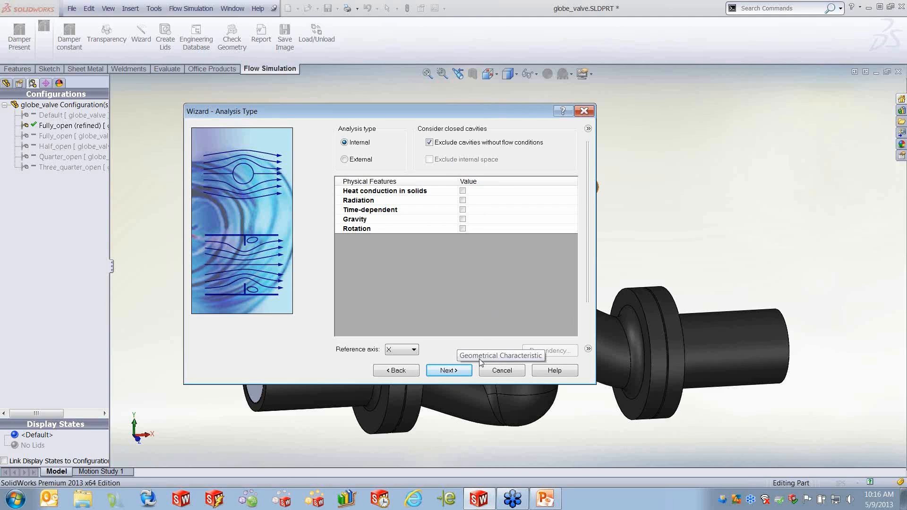
pyautogui.click(456, 371)
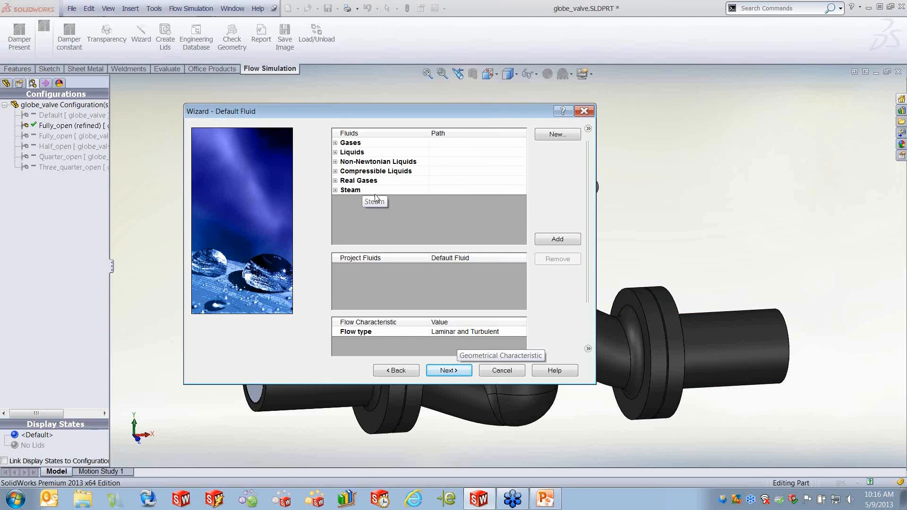
pyautogui.click(336, 143)
pyautogui.doubleClick(363, 172)
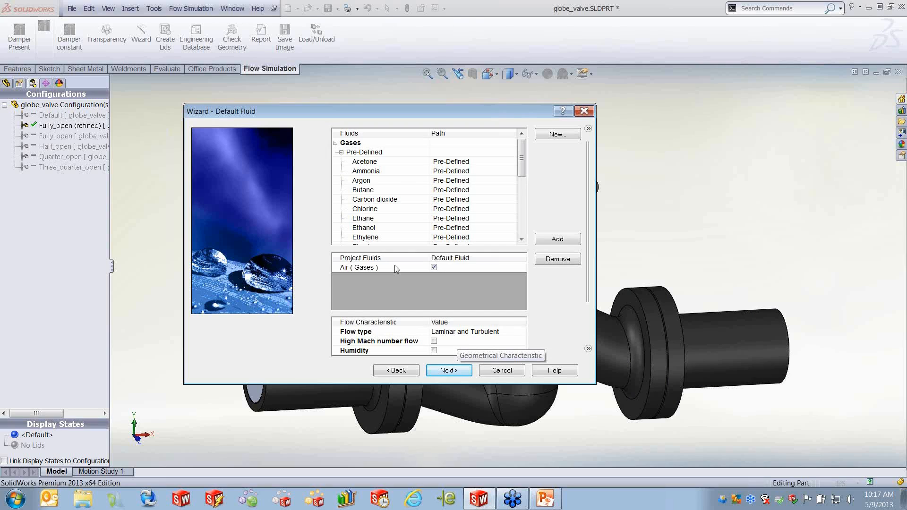
pyautogui.click(549, 258)
# - Add Water from the liquids list as the project's default fluid
pyautogui.click(335, 143)
pyautogui.click(335, 152)
pyautogui.scroll(-3, 515, 166)
pyautogui.click(394, 218)
pyautogui.doubleClick(394, 217)
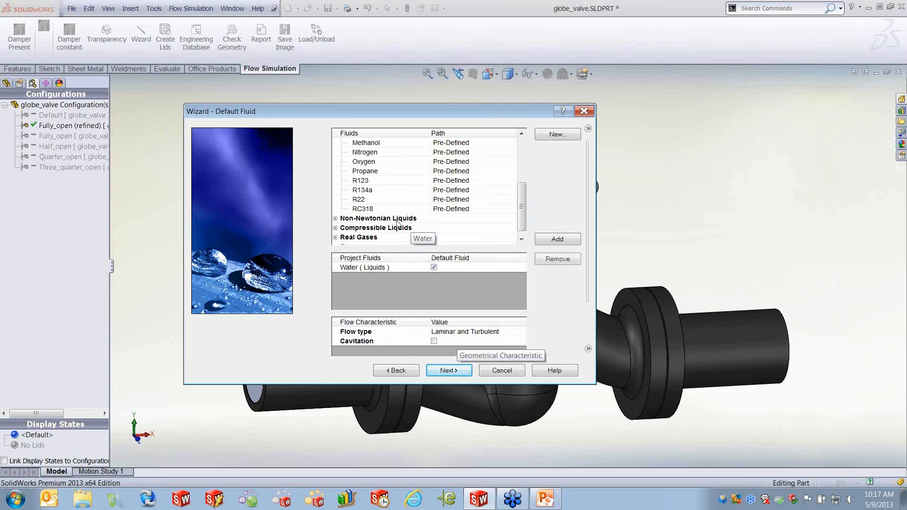
pyautogui.click(449, 370)
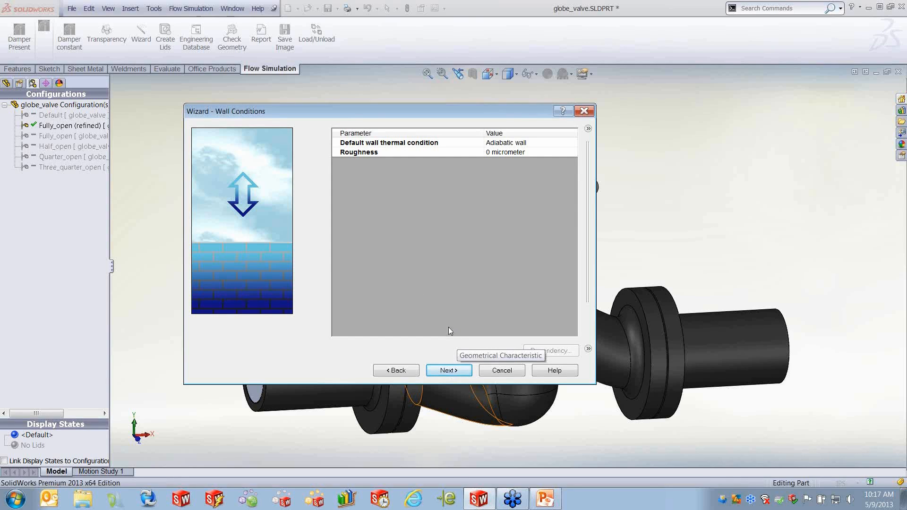
# - Finish the wizard with the default wall conditions, initial conditions and result resolution
pyautogui.click(446, 371)
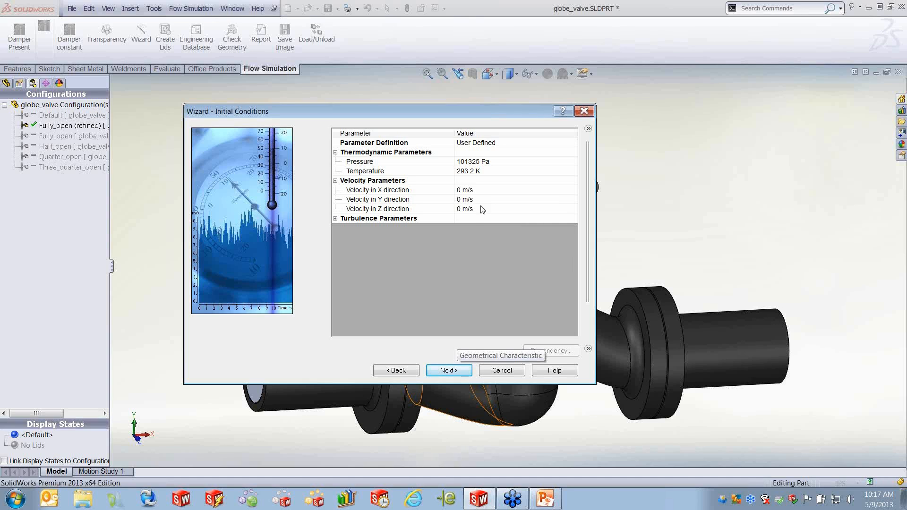
pyautogui.click(460, 369)
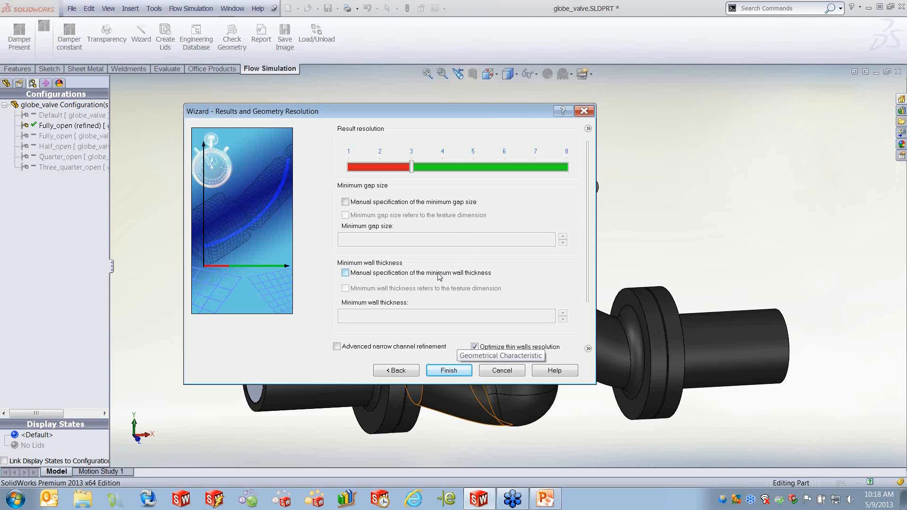
pyautogui.click(446, 371)
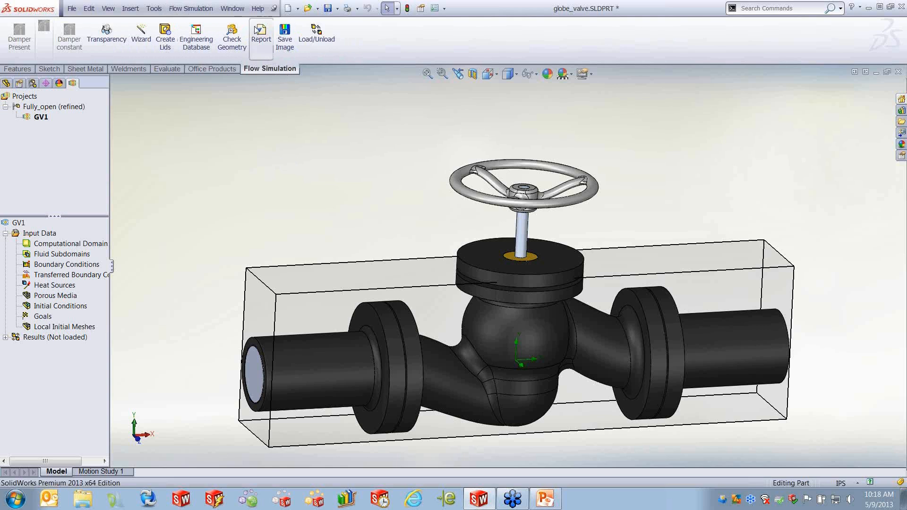
# - Browse the Flow Simulation command categories in the Customize dialog, then close the floating Flow Simulation toolbars
pyautogui.click(444, 8)
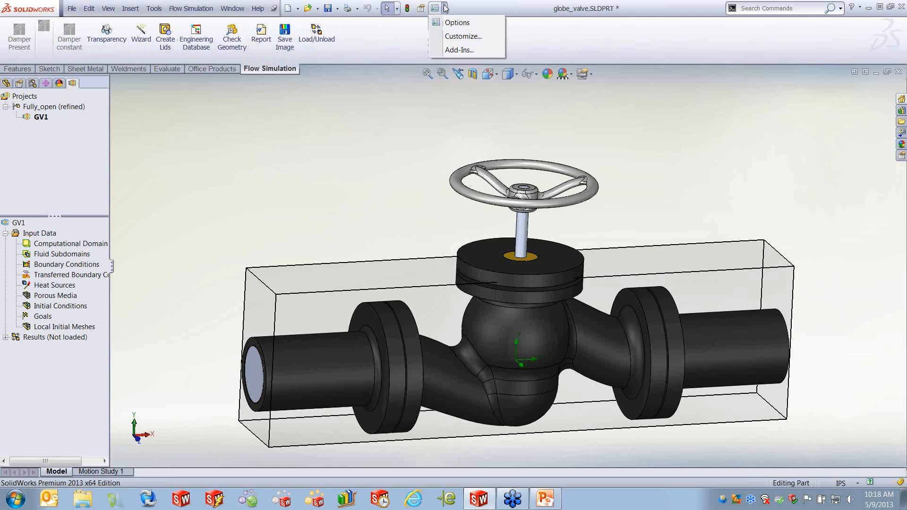
pyautogui.click(462, 36)
pyautogui.click(199, 72)
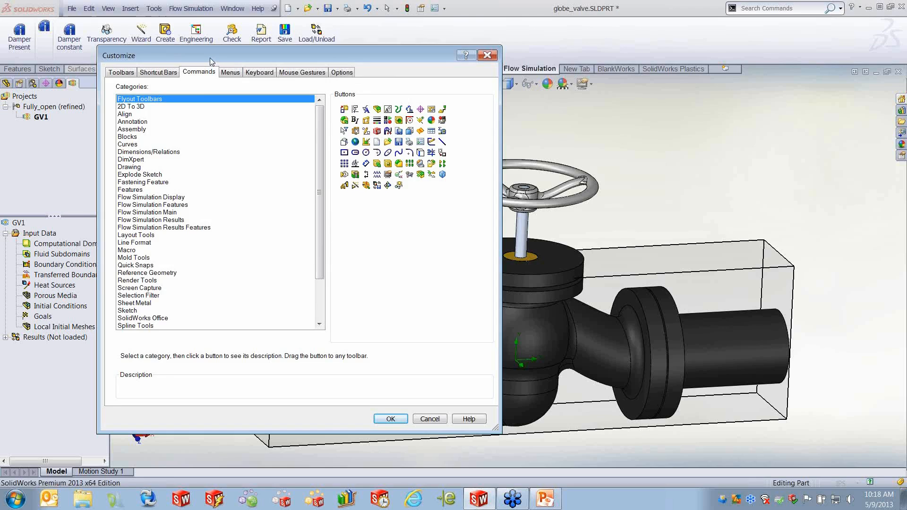
pyautogui.moveTo(210, 57); pyautogui.dragTo(345, 79)
pyautogui.click(301, 219)
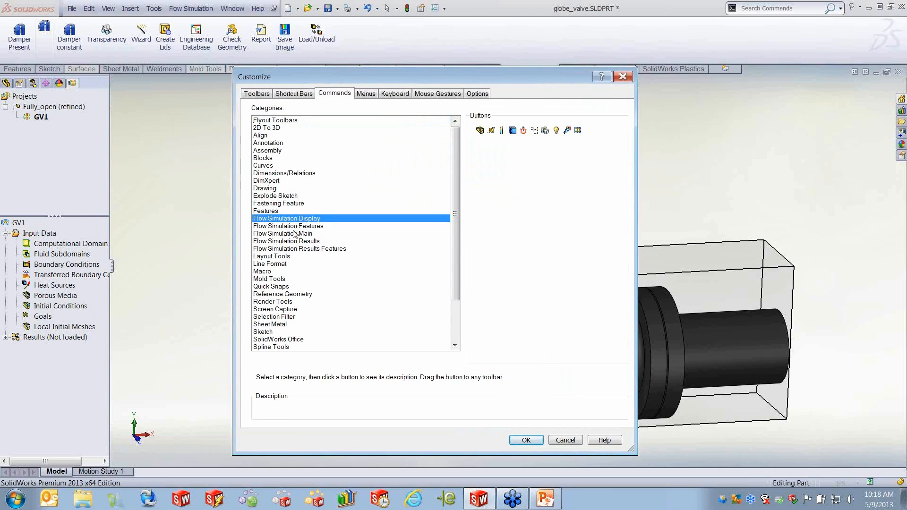
pyautogui.click(294, 233)
pyautogui.click(290, 243)
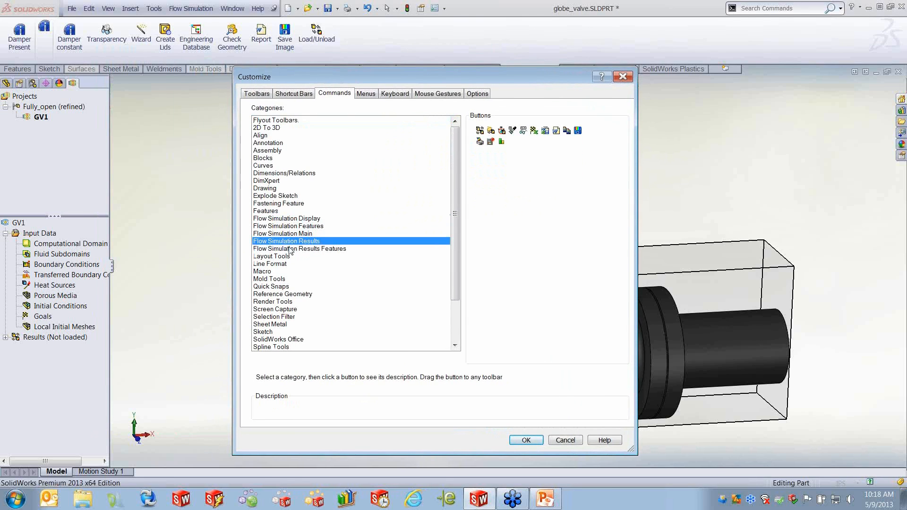
pyautogui.click(289, 249)
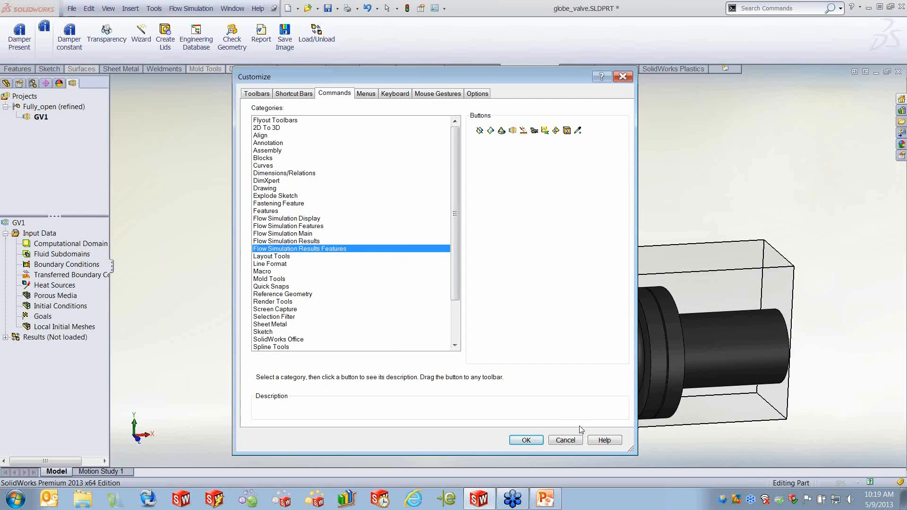
pyautogui.click(565, 440)
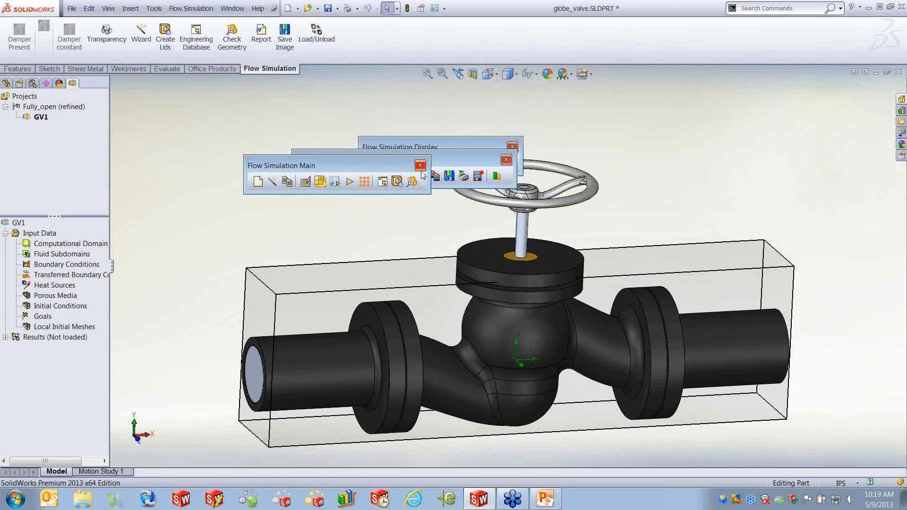
pyautogui.click(506, 159)
pyautogui.click(512, 147)
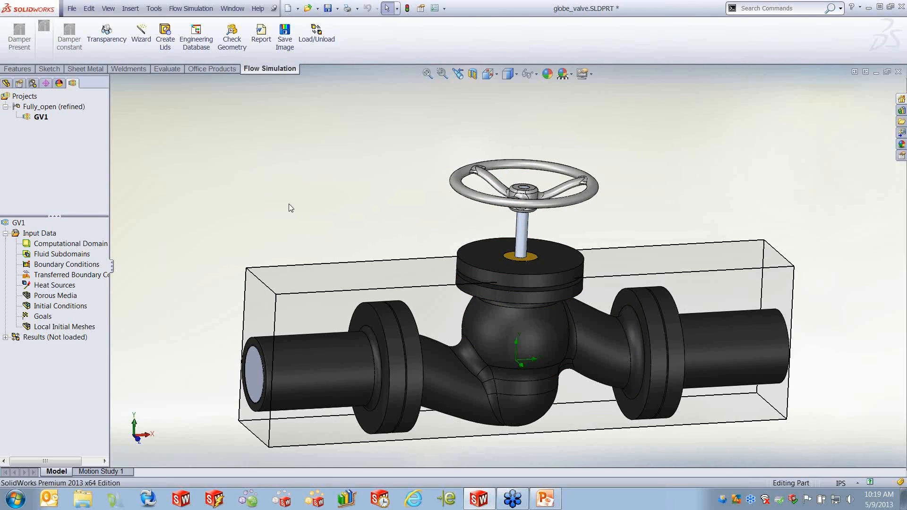
# - Apply a section view through the front plane to see the valve's interior
pyautogui.click(472, 74)
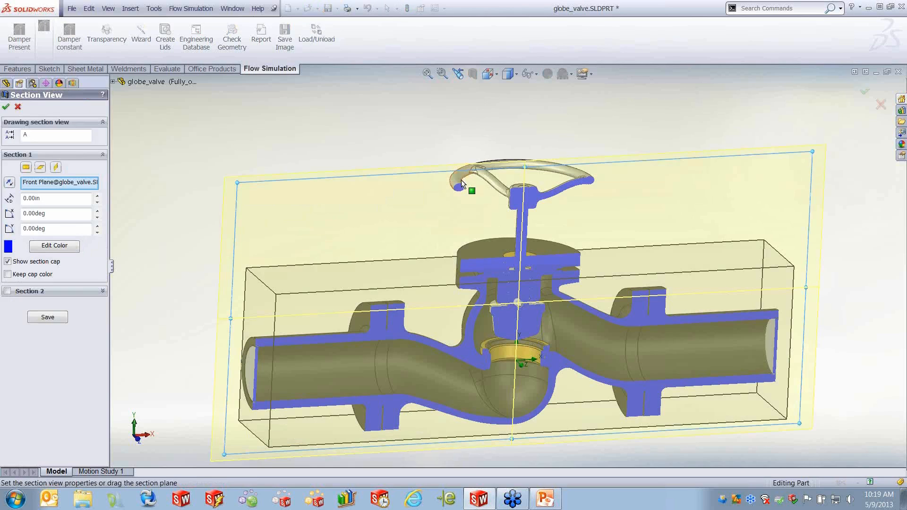
pyautogui.click(5, 107)
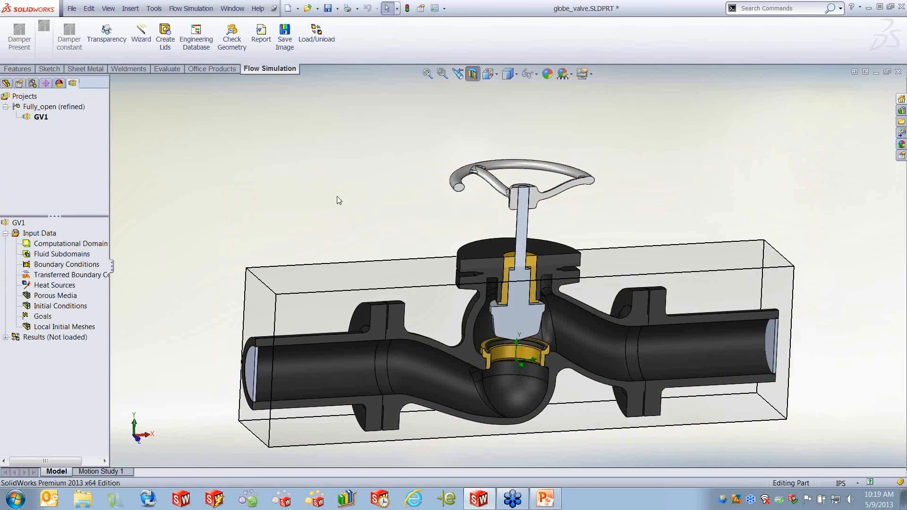
pyautogui.moveTo(391, 218); pyautogui.dragTo(324, 190, button='middle')
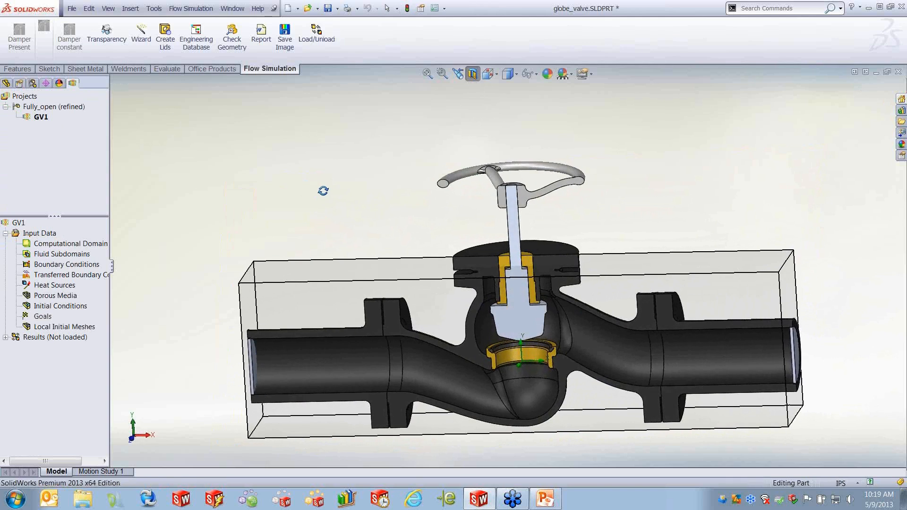
# - Add an inlet mass flow boundary condition of 0.6 kg/s on the inner face of the inlet lid
pyautogui.rightClick(61, 266)
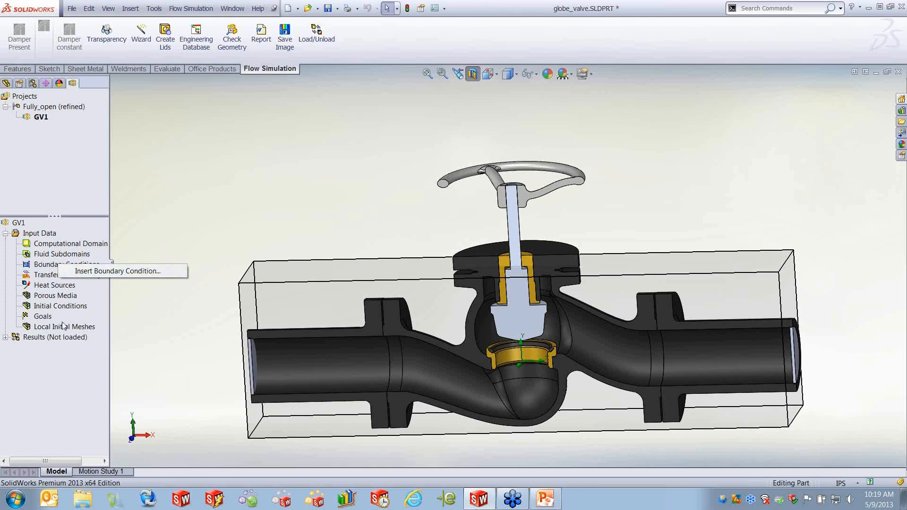
pyautogui.click(111, 271)
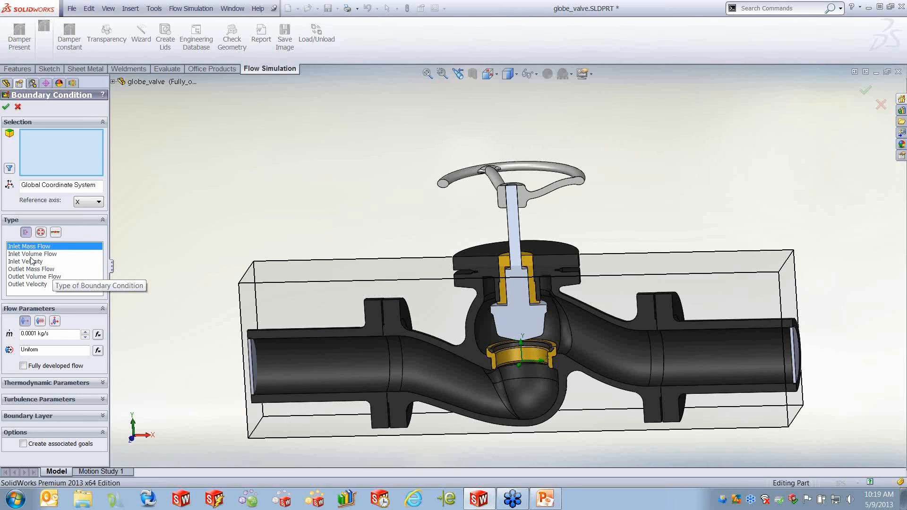
pyautogui.moveTo(259, 363); pyautogui.dragTo(291, 340, button='middle')
pyautogui.click(293, 337)
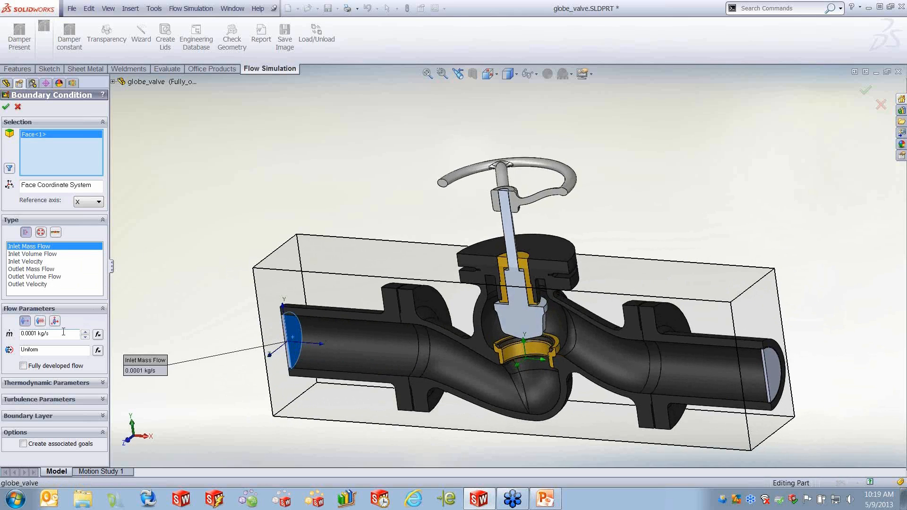
pyautogui.moveTo(62, 333); pyautogui.dragTo(19, 334)
pyautogui.press('BackSpace')
pyautogui.write('6')
pyautogui.press('Return')
pyautogui.moveTo(345, 380); pyautogui.dragTo(336, 322, button='middle')
pyautogui.scroll(-5, 405, 290)
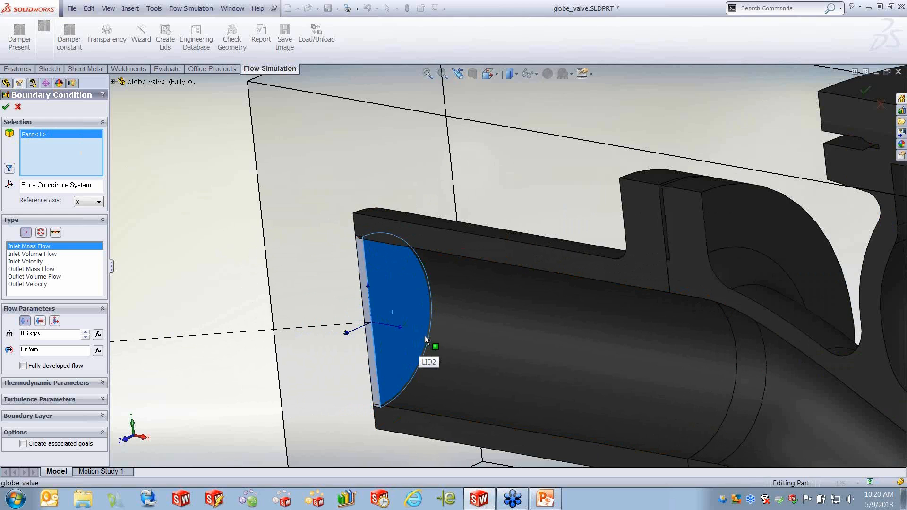
pyautogui.scroll(6, 468, 342)
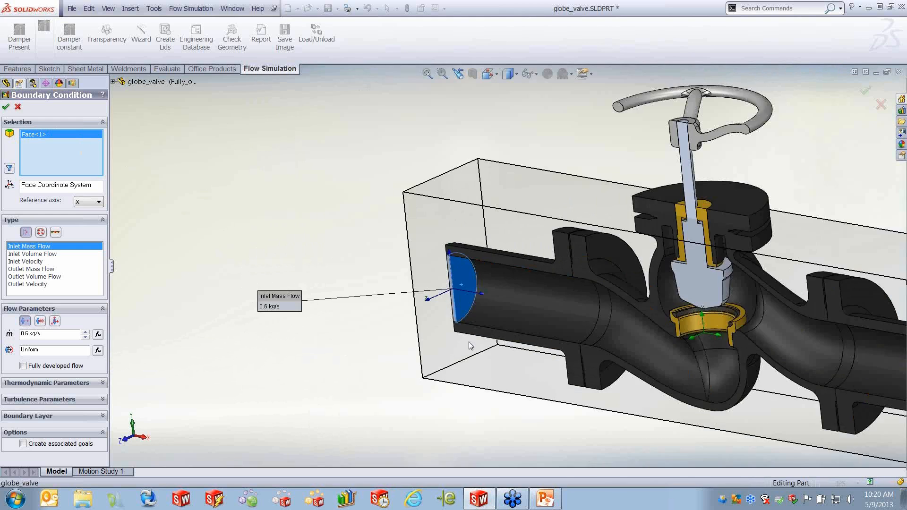
pyautogui.moveTo(637, 347); pyautogui.dragTo(657, 343, button='middle')
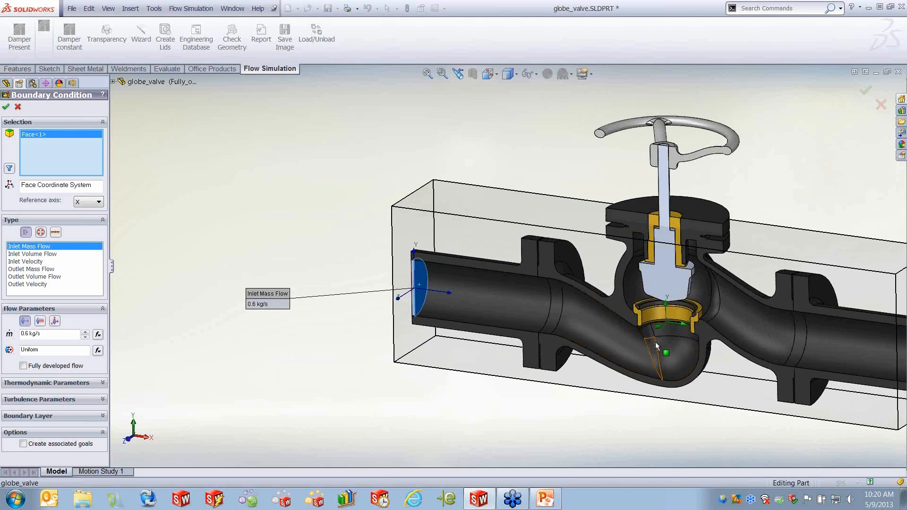
pyautogui.click(6, 107)
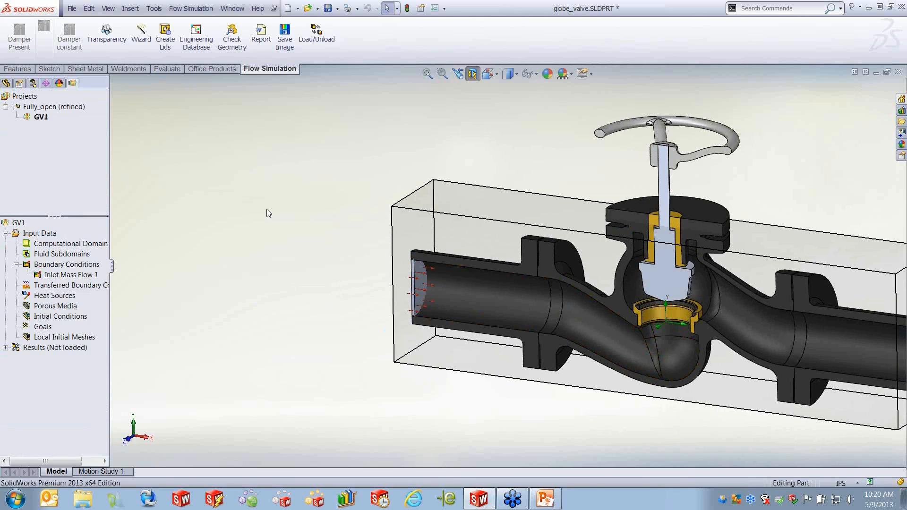
# - Add an environment pressure boundary condition on the inner face of the outlet lid
pyautogui.rightClick(66, 264)
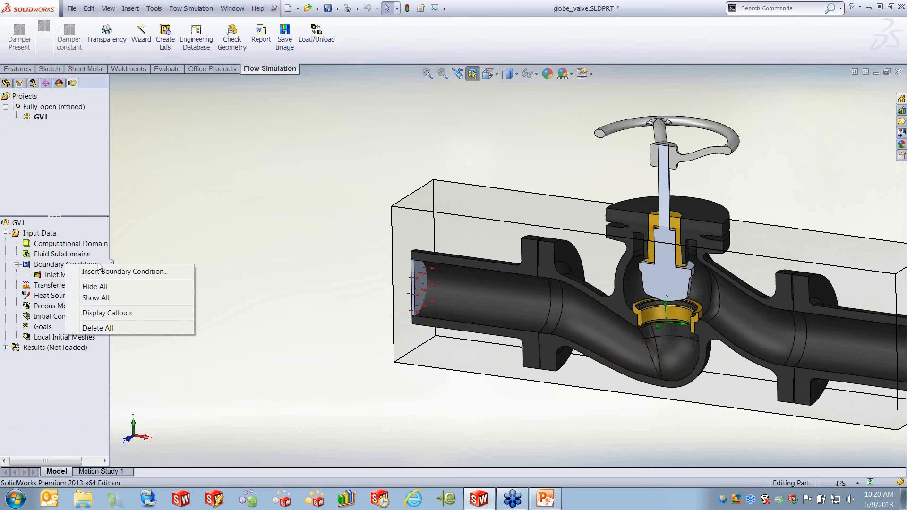
pyautogui.click(147, 272)
pyautogui.moveTo(536, 306); pyautogui.dragTo(737, 324, button='middle')
pyautogui.click(737, 324)
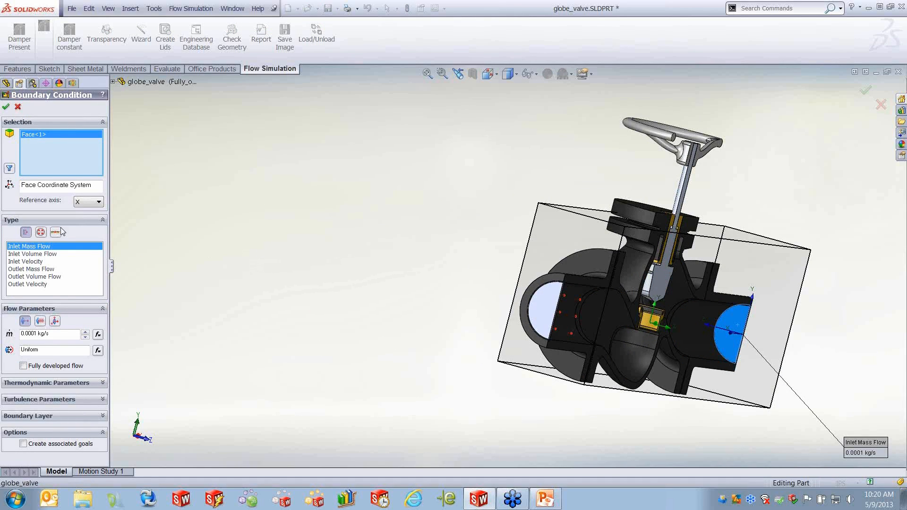
pyautogui.click(41, 233)
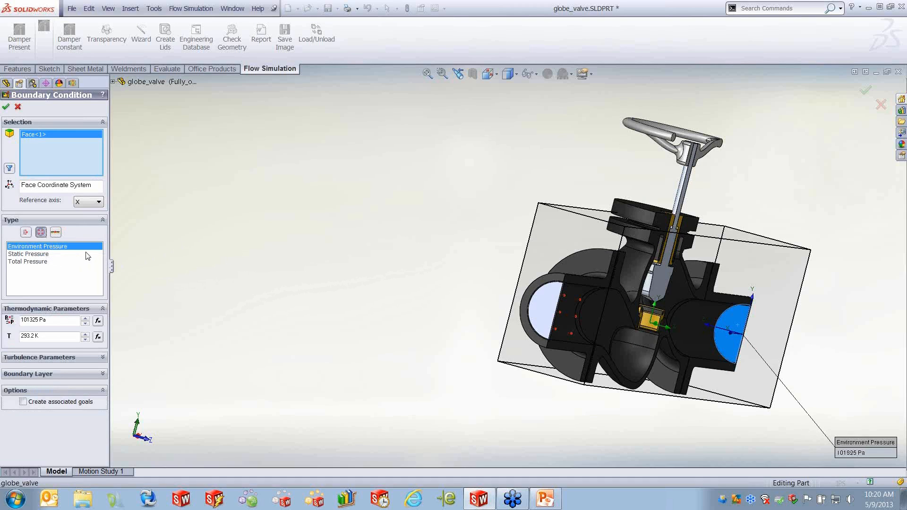
pyautogui.doubleClick(21, 336)
pyautogui.click(5, 107)
# - Add a global goal for the average velocity
pyautogui.moveTo(482, 286); pyautogui.dragTo(571, 326, button='middle')
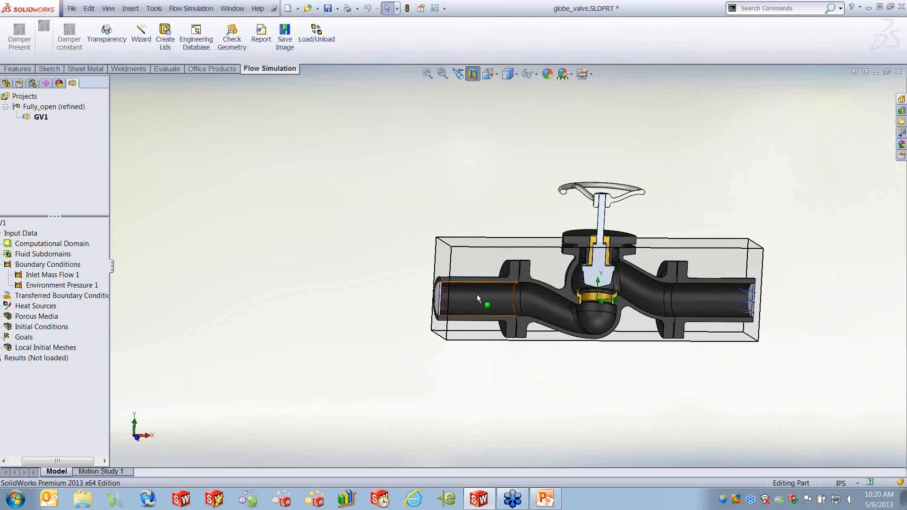
pyautogui.moveTo(330, 297)
pyautogui.mouseDown(button='middle')
pyautogui.moveTo(354, 296)
pyautogui.moveTo(346, 297)
pyautogui.mouseUp(button='middle')
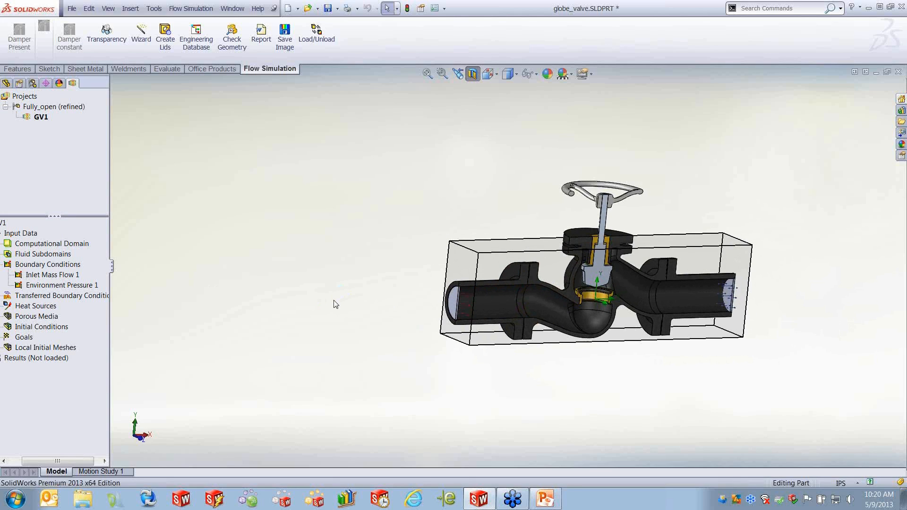
pyautogui.moveTo(475, 375); pyautogui.dragTo(566, 403, button='middle')
pyautogui.moveTo(721, 362); pyautogui.dragTo(712, 370, button='middle')
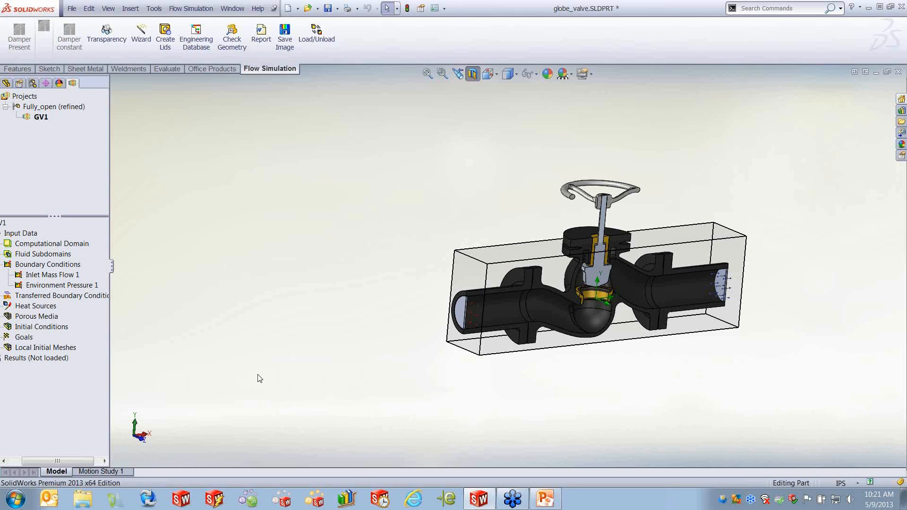
pyautogui.rightClick(25, 339)
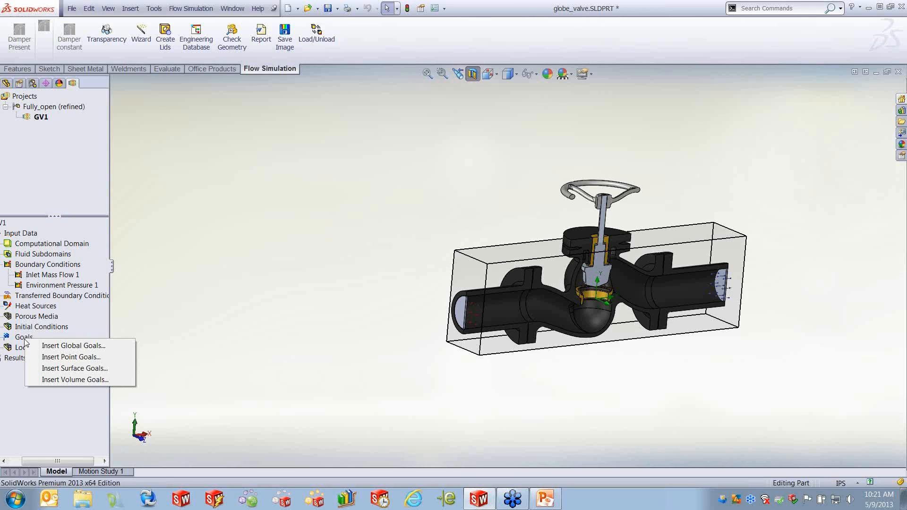
pyautogui.click(83, 346)
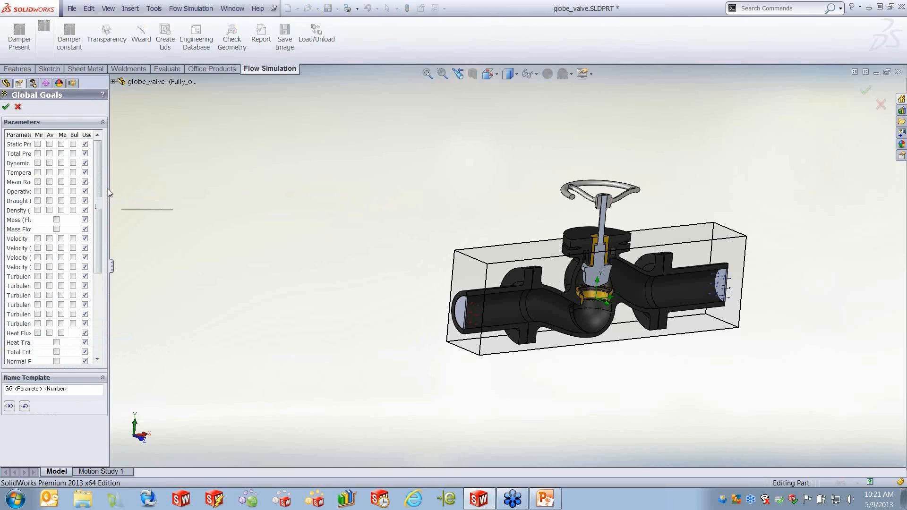
pyautogui.moveTo(108, 189); pyautogui.dragTo(219, 206)
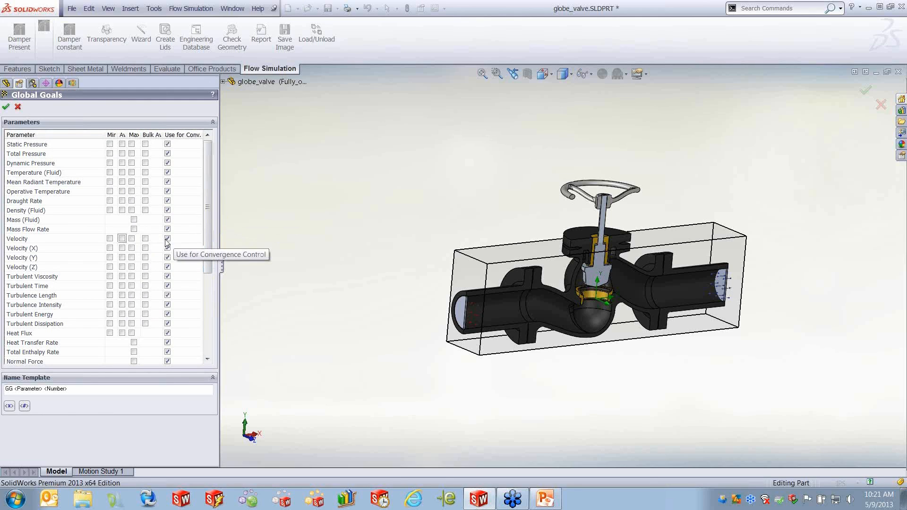
pyautogui.click(122, 239)
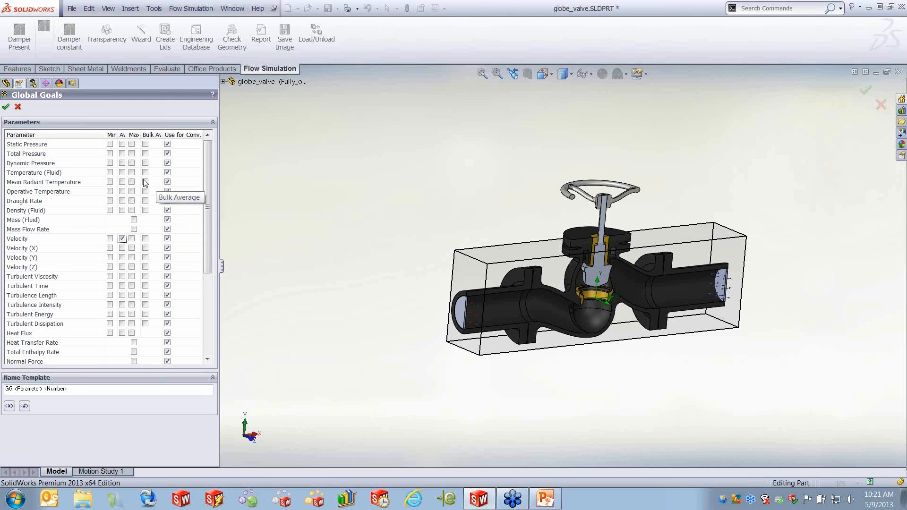
pyautogui.click(6, 106)
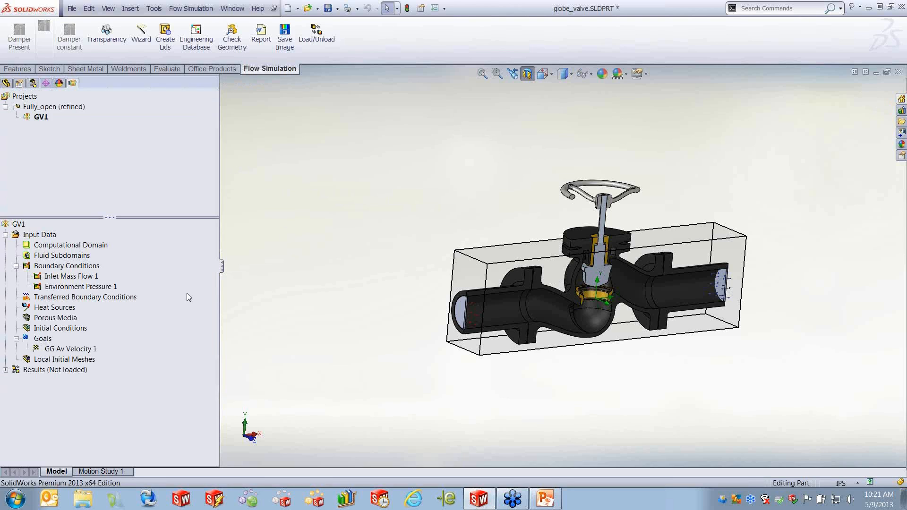
# - Add a surface goal for average static pressure on the inner face of the inlet lid
pyautogui.rightClick(50, 340)
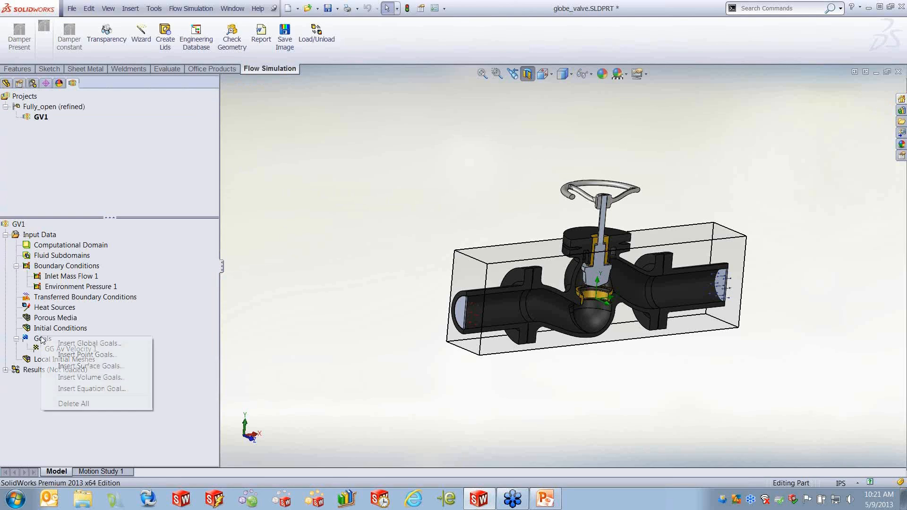
pyautogui.click(101, 366)
pyautogui.moveTo(551, 409); pyautogui.dragTo(482, 386, button='middle')
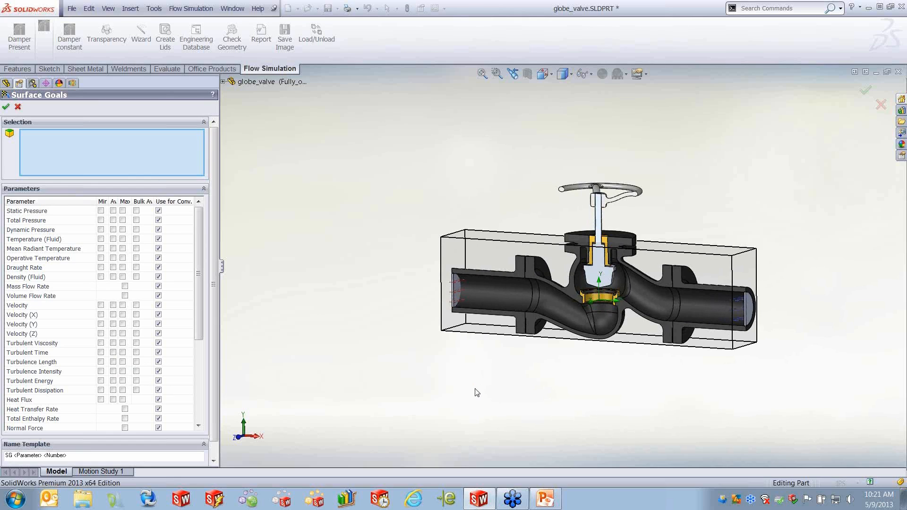
pyautogui.scroll(-4, 491, 293)
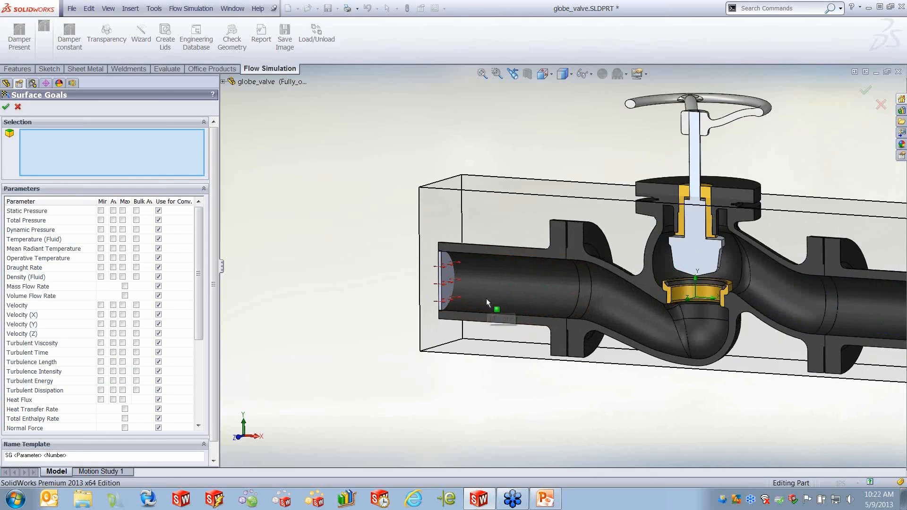
pyautogui.click(449, 278)
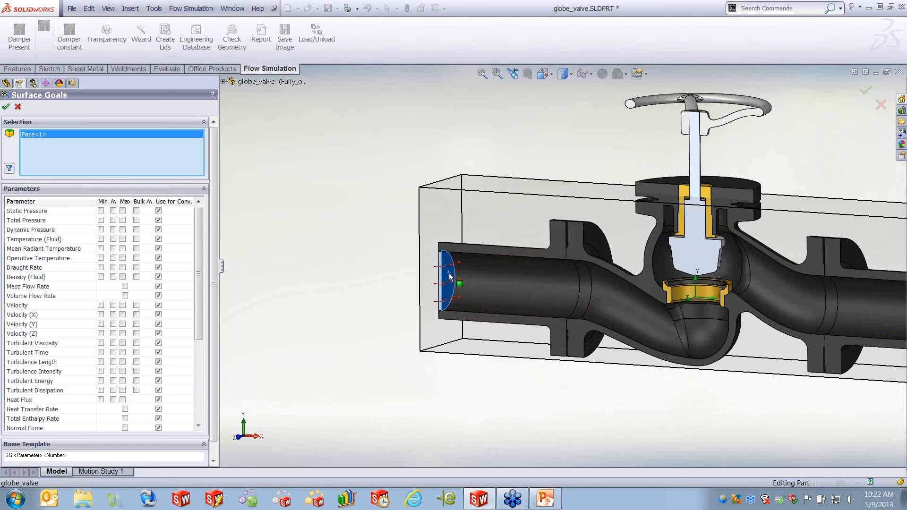
pyautogui.moveTo(199, 286); pyautogui.dragTo(202, 378)
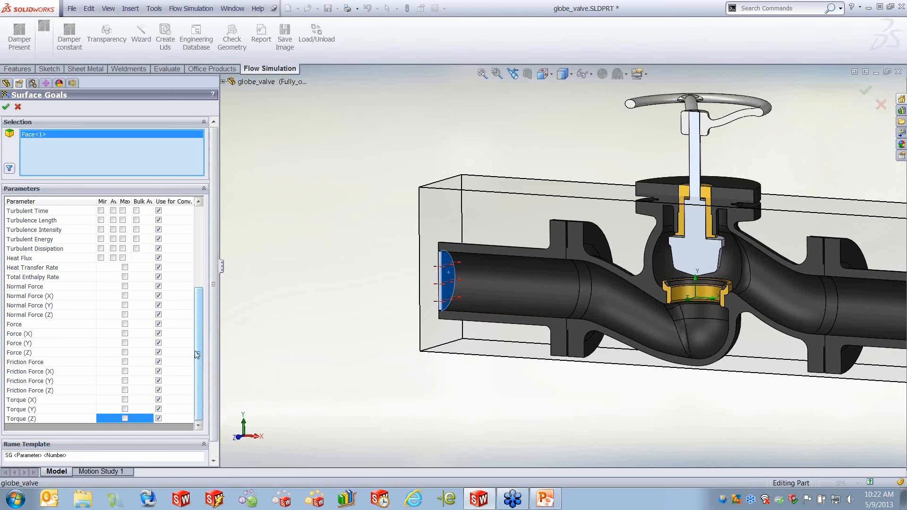
pyautogui.moveTo(199, 348); pyautogui.dragTo(199, 256)
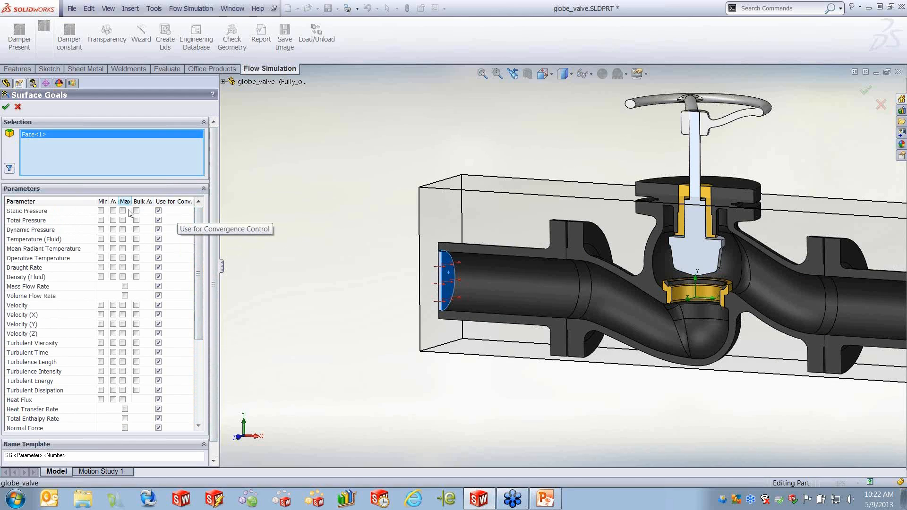
pyautogui.click(113, 210)
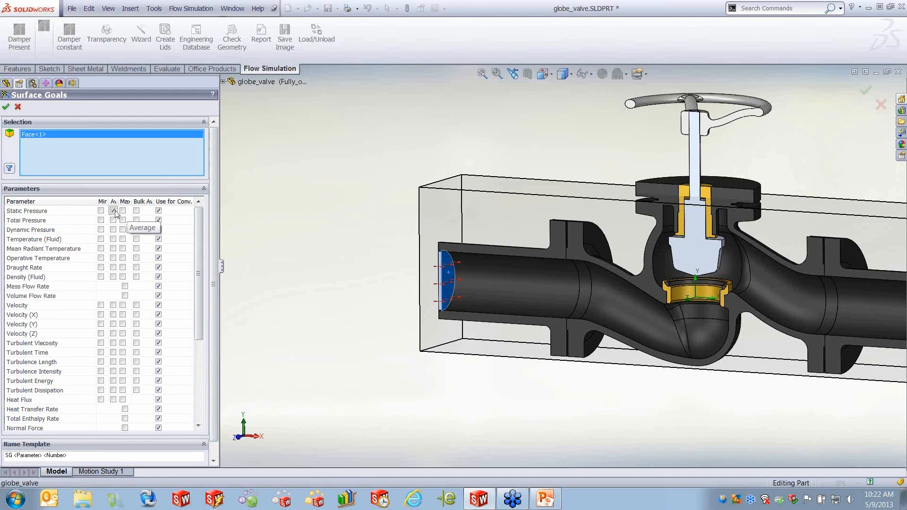
pyautogui.click(6, 108)
# - Add a surface goal for average static pressure on the inner face of the outlet lid
pyautogui.rightClick(44, 339)
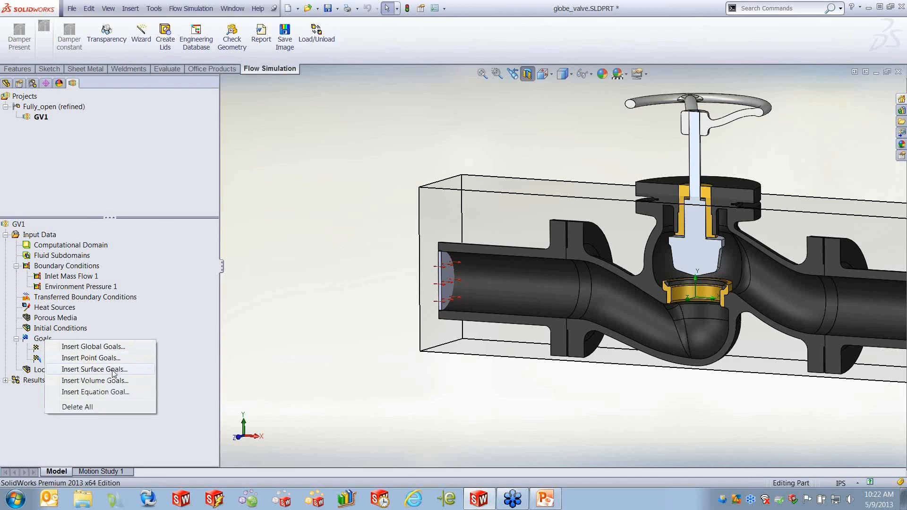
pyautogui.click(114, 369)
pyautogui.moveTo(496, 326); pyautogui.dragTo(573, 328, button='middle')
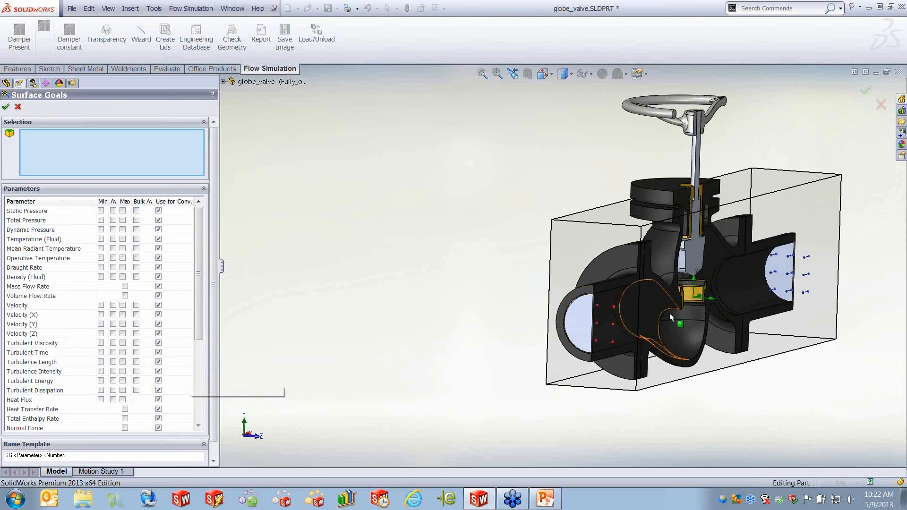
pyautogui.click(777, 273)
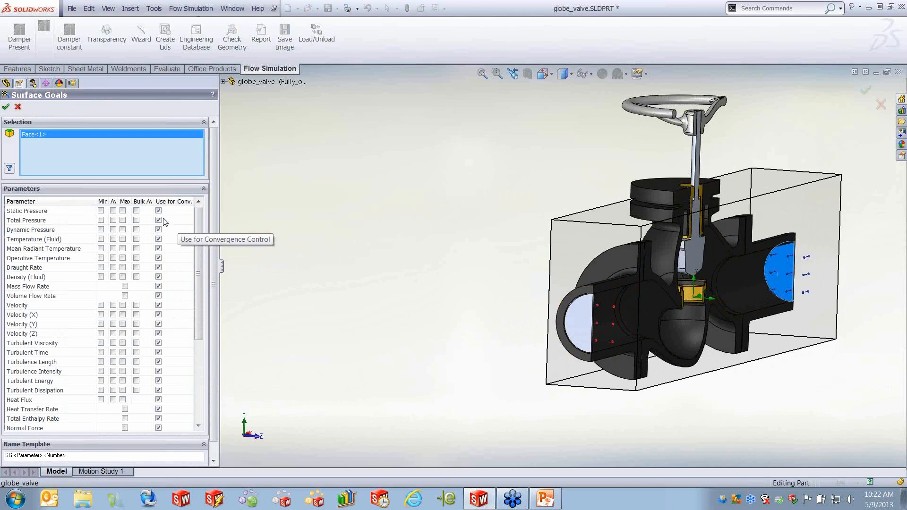
pyautogui.click(113, 210)
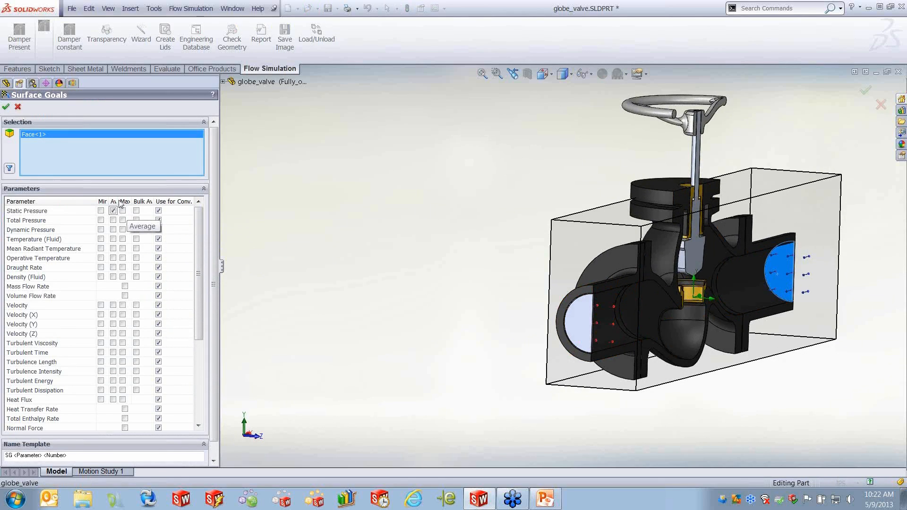
pyautogui.click(6, 108)
# - Create an equation goal subtracting SG Av Static Pressure 2 from SG Av Static Pressure 1
pyautogui.rightClick(44, 339)
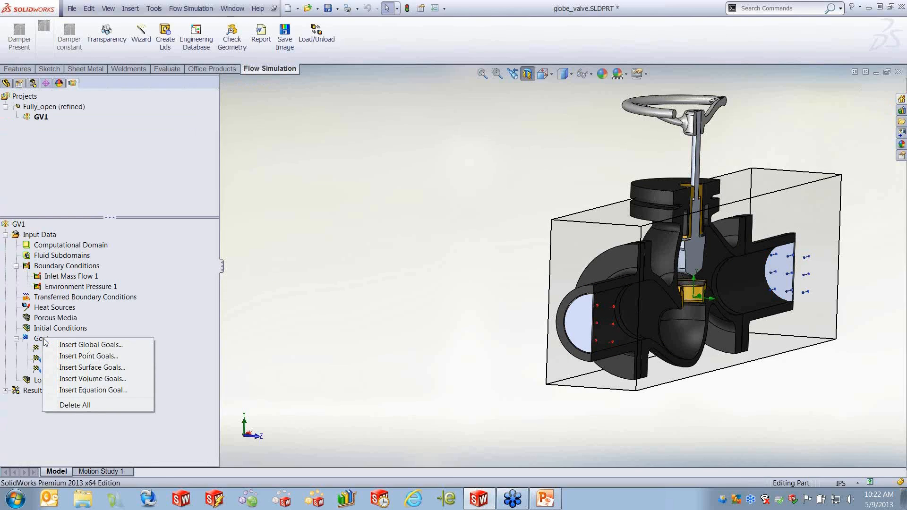
pyautogui.click(106, 390)
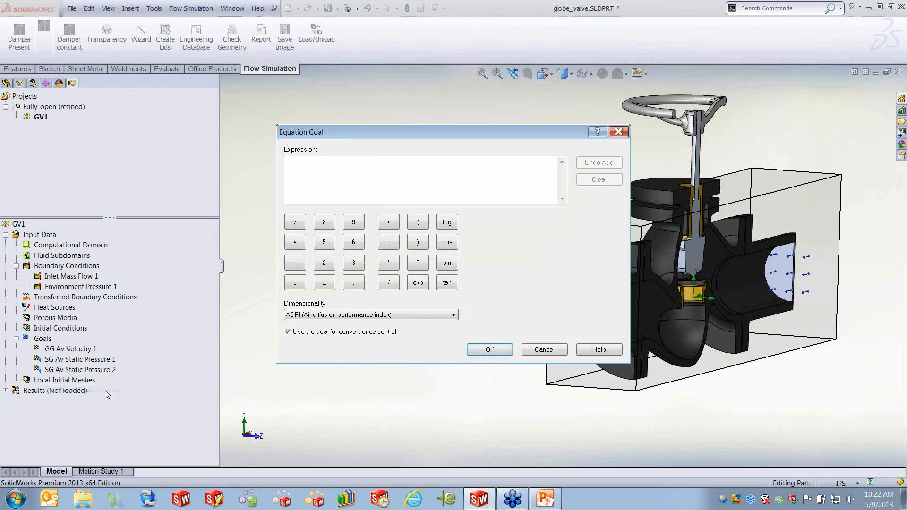
pyautogui.click(79, 360)
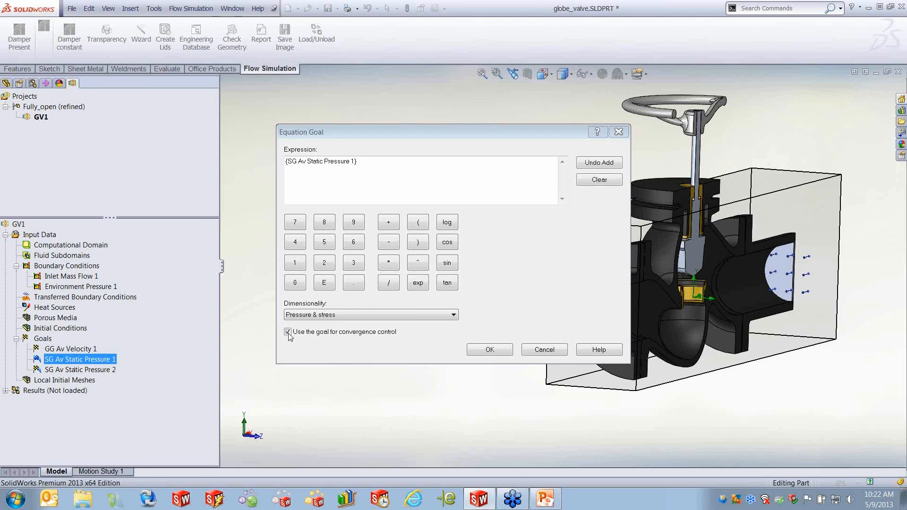
pyautogui.click(381, 246)
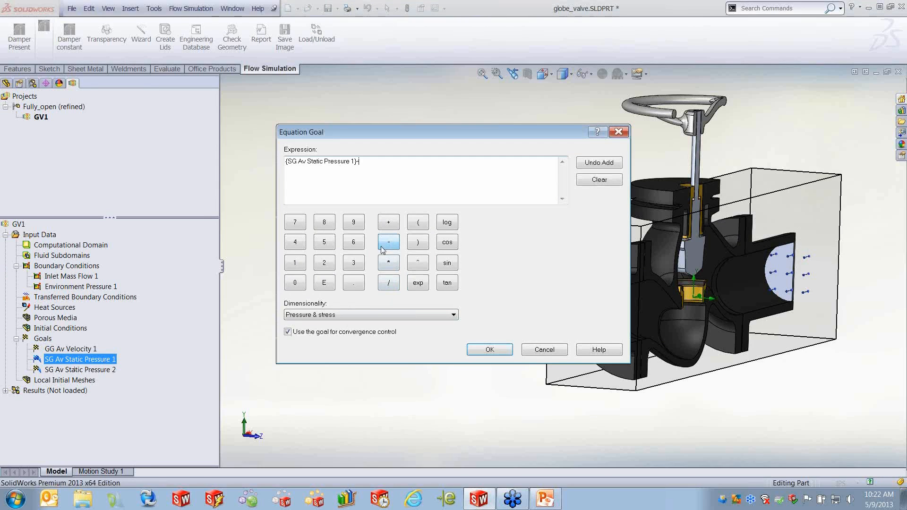
pyautogui.click(98, 370)
pyautogui.click(483, 349)
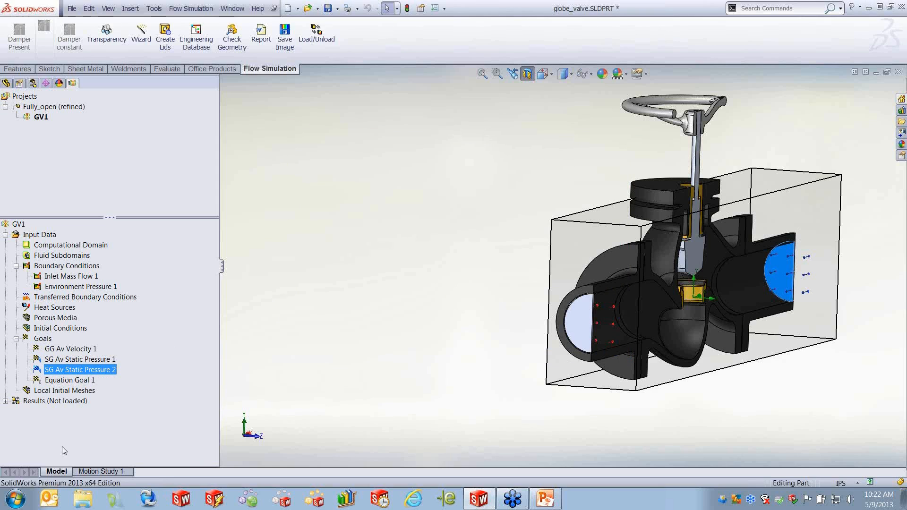
# - Run the simulation as a new calculation on this computer
pyautogui.moveTo(415, 326); pyautogui.dragTo(391, 337, button='middle')
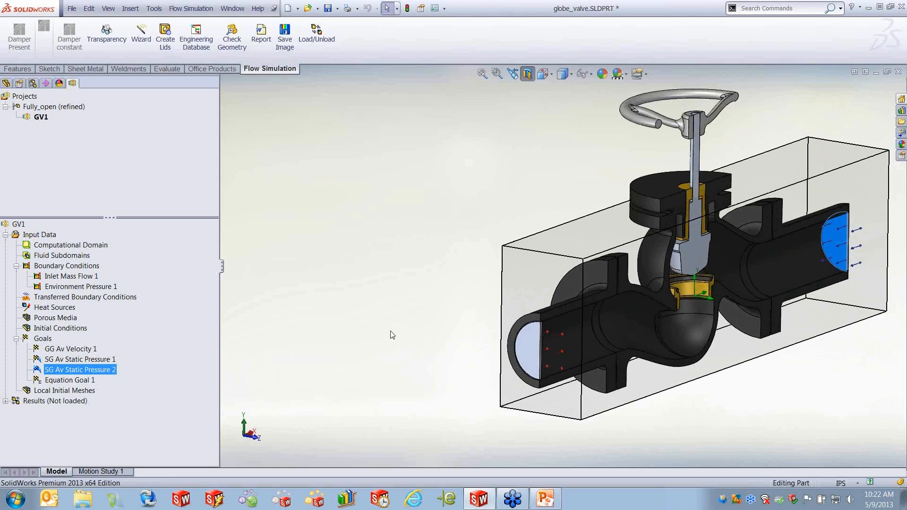
pyautogui.click(192, 8)
pyautogui.moveTo(213, 148)
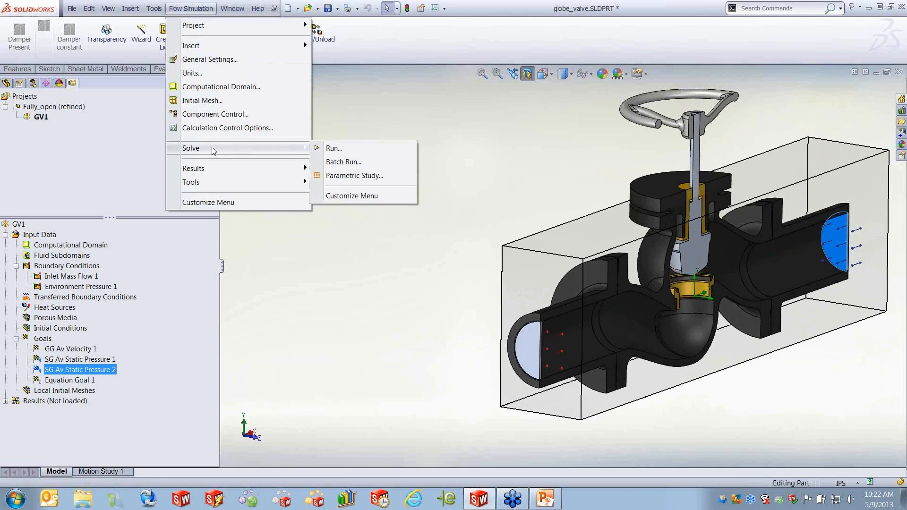
pyautogui.click(369, 148)
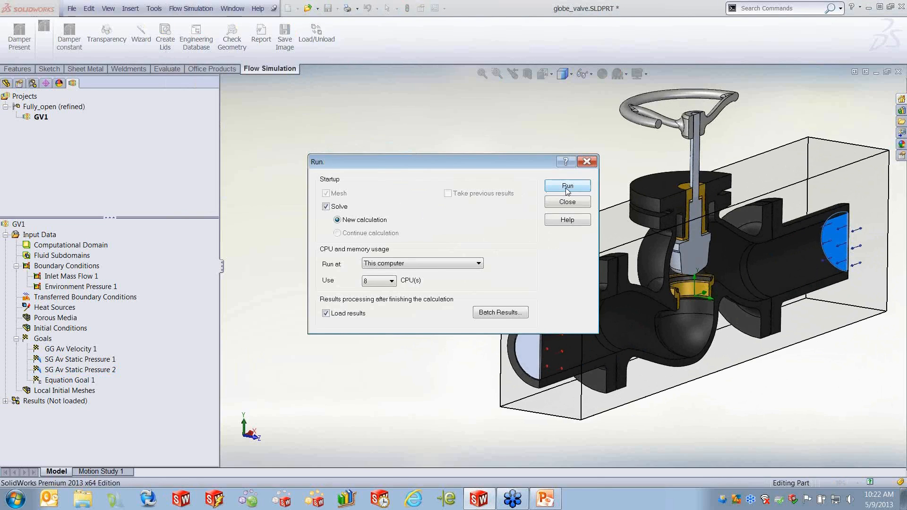
pyautogui.click(567, 186)
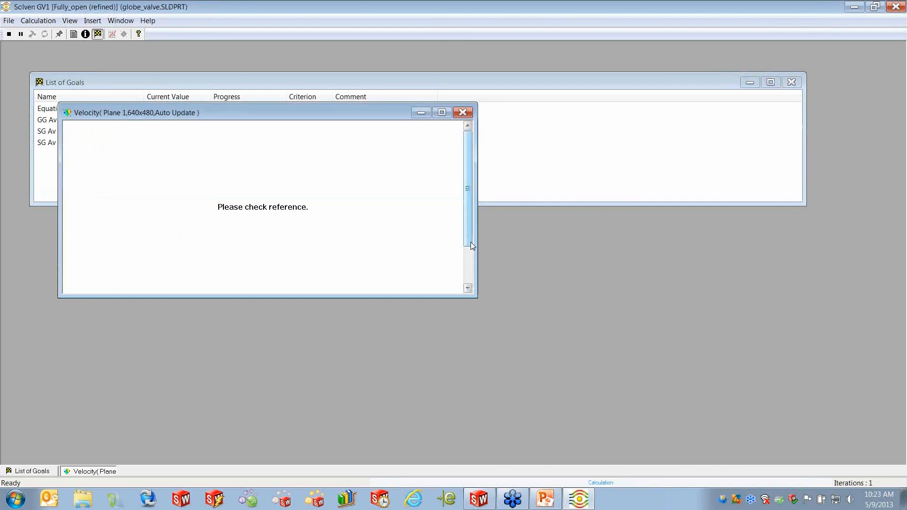
# - Close the default preview and insert a Velocity (X) contour preview on the Front Plane in the solver
pyautogui.moveTo(362, 115); pyautogui.dragTo(384, 160)
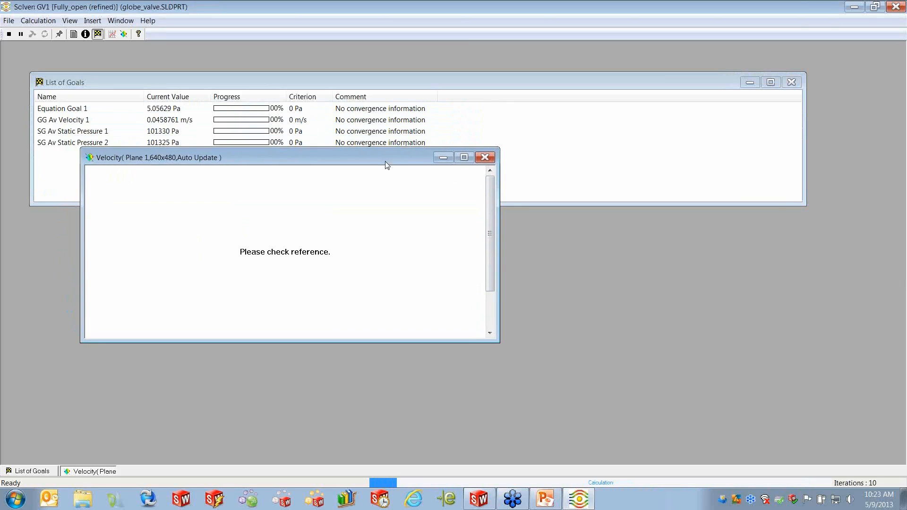
pyautogui.click(486, 157)
pyautogui.click(123, 33)
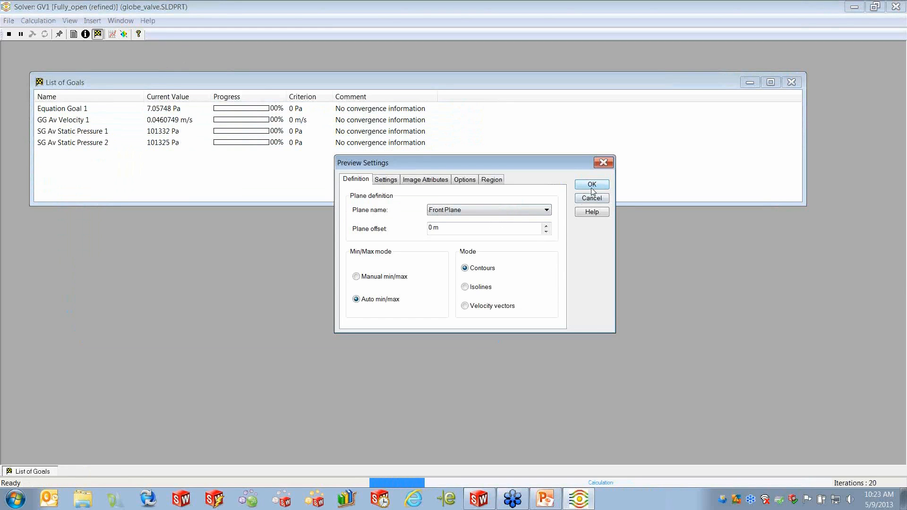
pyautogui.click(391, 180)
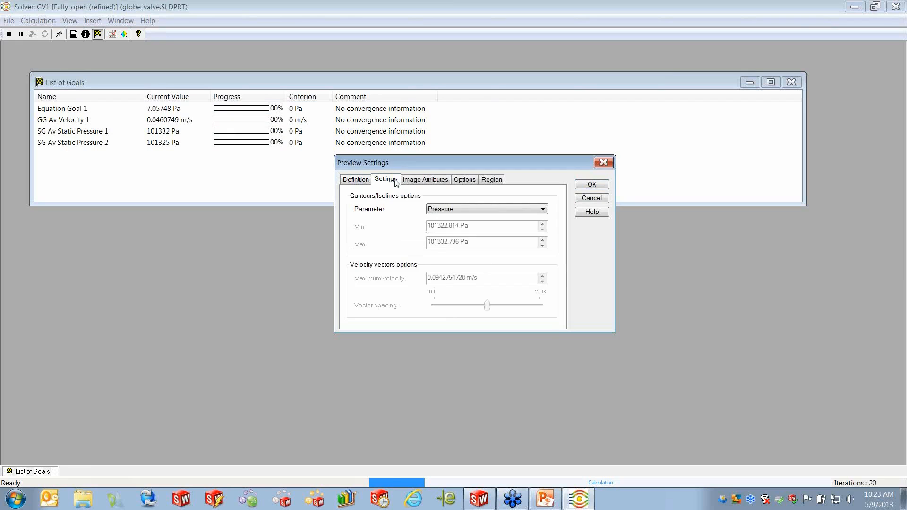
pyautogui.click(542, 209)
pyautogui.click(458, 250)
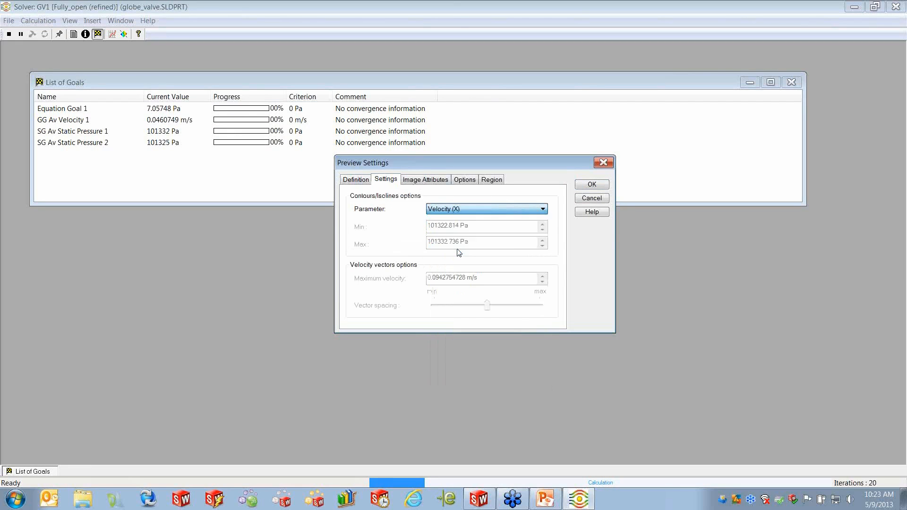
pyautogui.click(579, 185)
pyautogui.moveTo(277, 81); pyautogui.dragTo(442, 167)
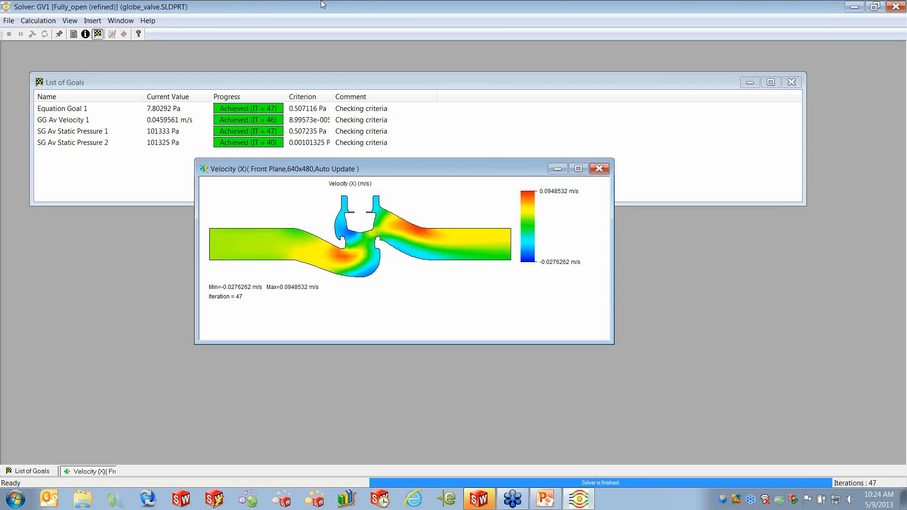
# - Close the solver window and the globe_valve part document
pyautogui.click(895, 6)
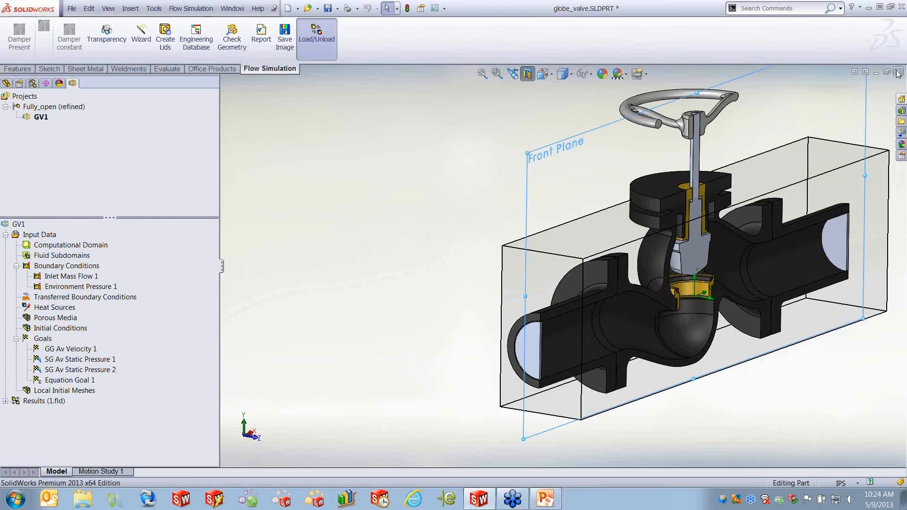
pyautogui.click(898, 72)
pyautogui.click(408, 263)
pyautogui.click(71, 8)
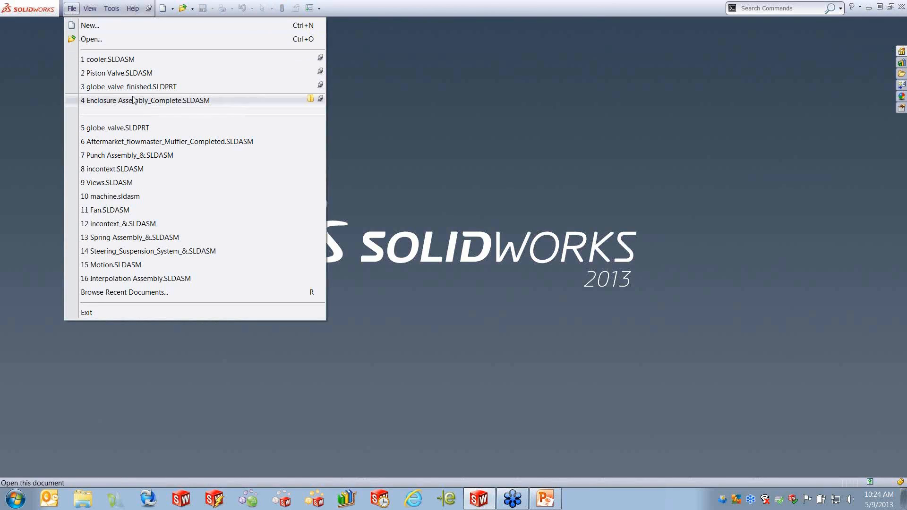
# - Open globe_valve_finished.SLDPRT from recent documents and activate its Fully_open configuration
pyautogui.moveTo(128, 93)
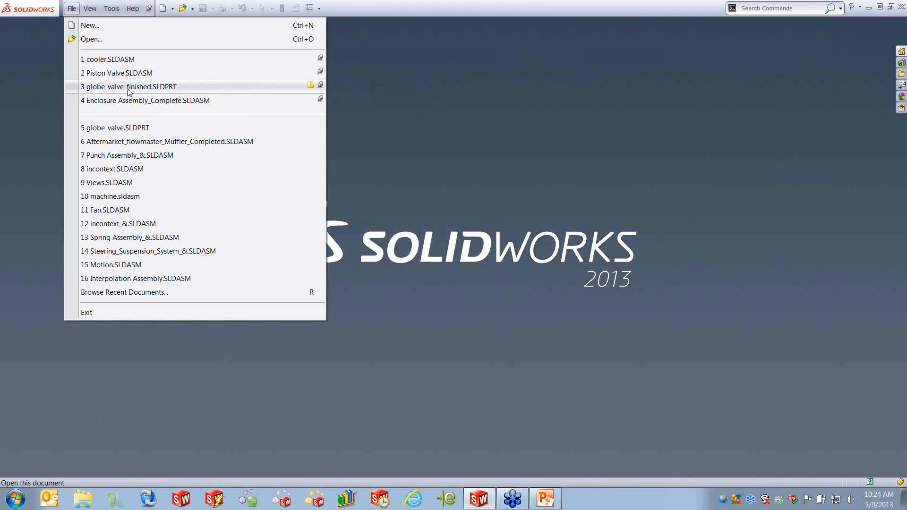
pyautogui.click(128, 87)
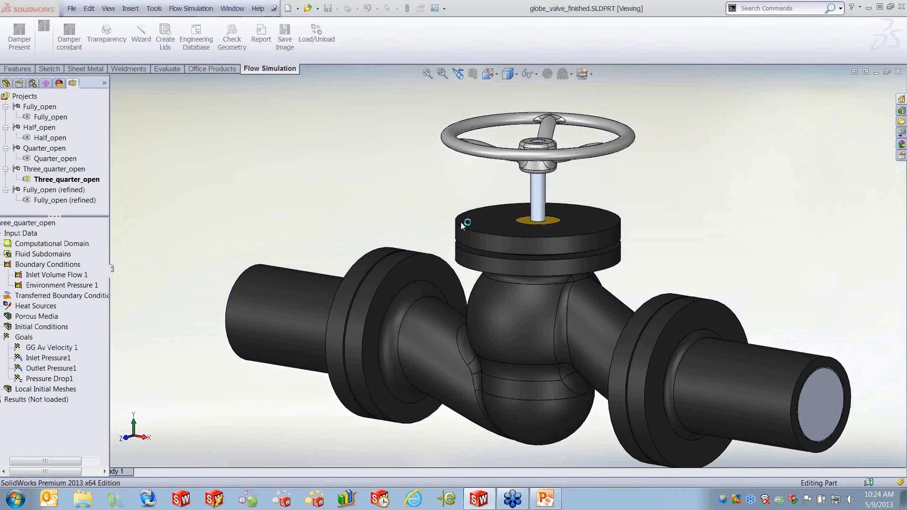
pyautogui.moveTo(318, 175); pyautogui.dragTo(126, 152, button='middle')
pyautogui.moveTo(344, 238)
pyautogui.mouseDown(button='middle')
pyautogui.moveTo(352, 243)
pyautogui.moveTo(341, 251)
pyautogui.mouseUp(button='middle')
pyautogui.doubleClick(46, 117)
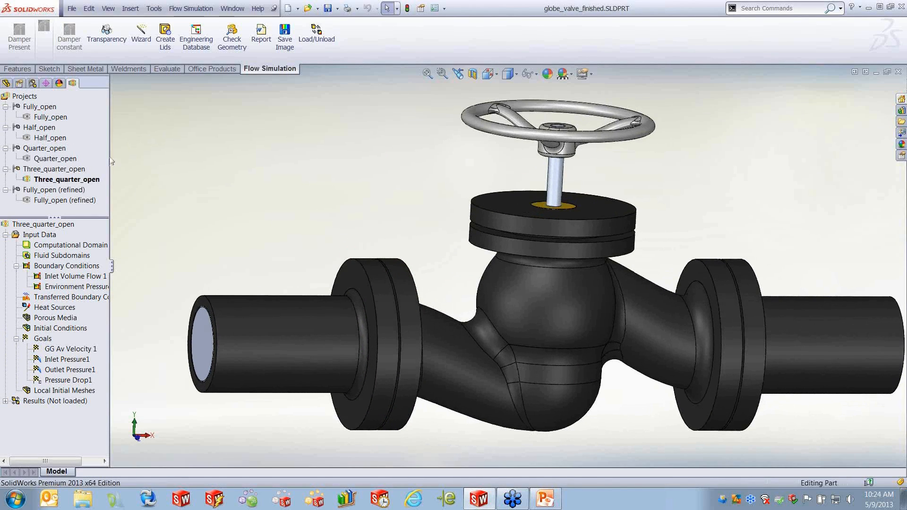
# - Load the Fully_open calculation results and switch the model to transparent display
pyautogui.rightClick(63, 401)
pyautogui.click(76, 317)
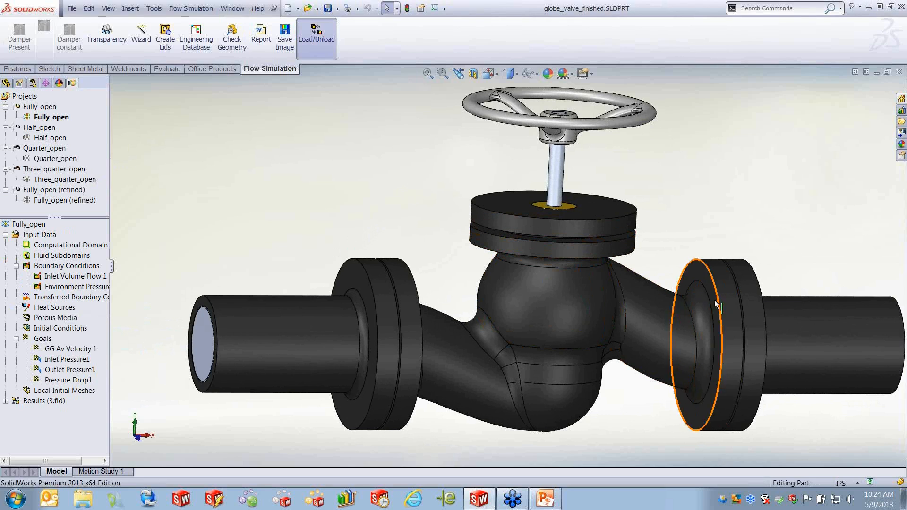
pyautogui.click(106, 36)
pyautogui.click(401, 282)
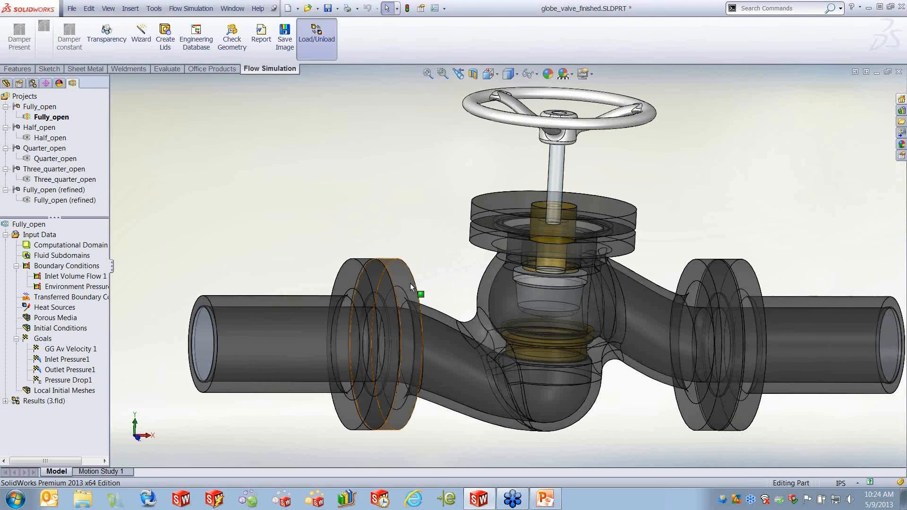
pyautogui.moveTo(310, 168); pyautogui.dragTo(336, 181, button='middle')
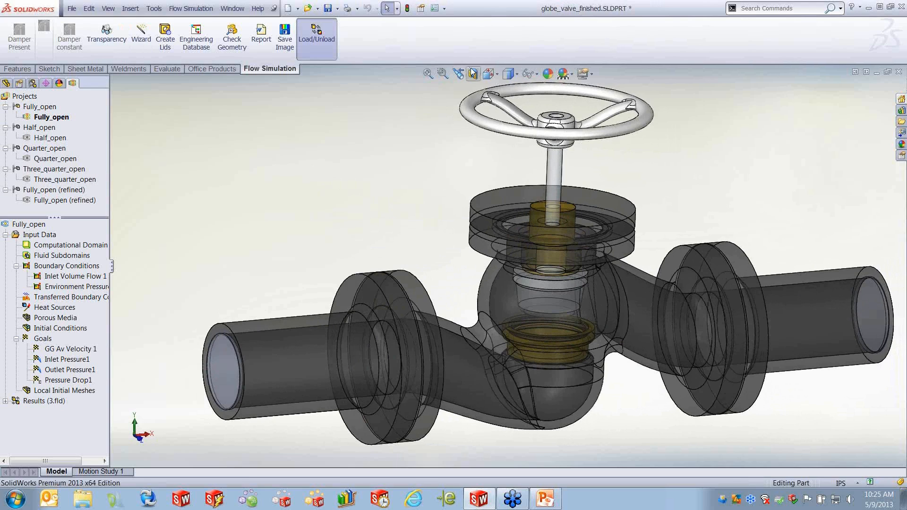
# - Display Cut Plot 1, the velocity contour on the Front Plane, through its definition
pyautogui.click(5, 401)
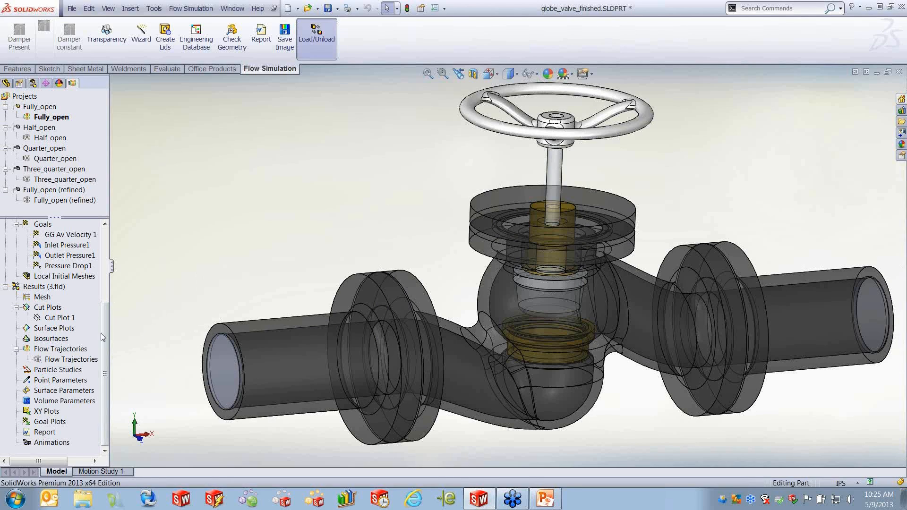
pyautogui.rightClick(52, 320)
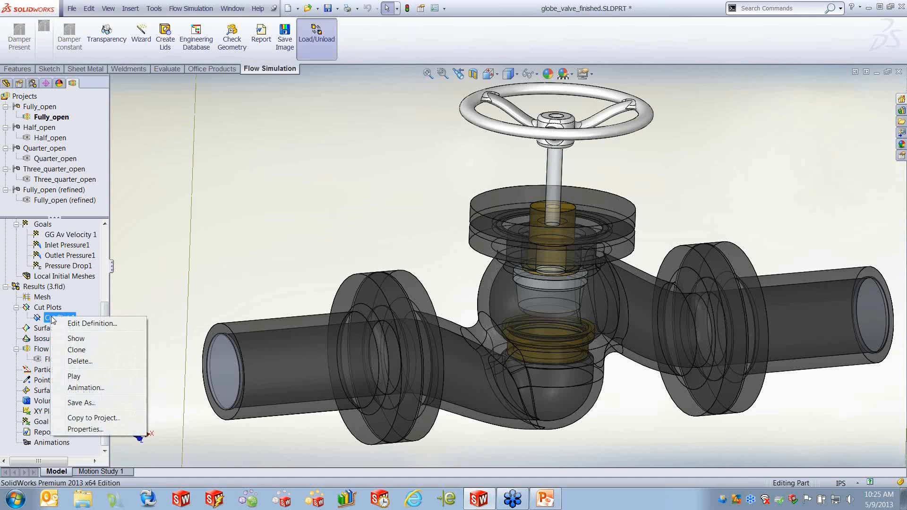
pyautogui.click(104, 322)
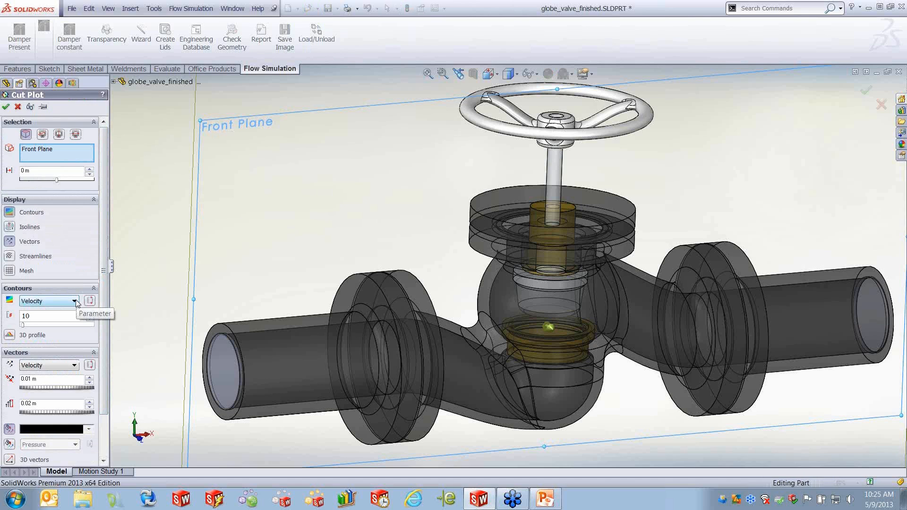
pyautogui.click(7, 108)
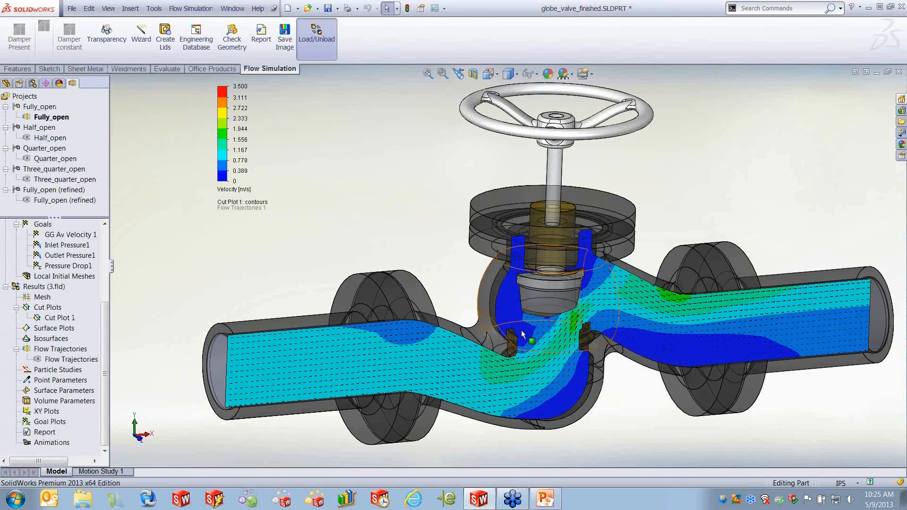
# - Play the animation of Cut Plot 1 sweeping through the valve
pyautogui.scroll(-4, 566, 331)
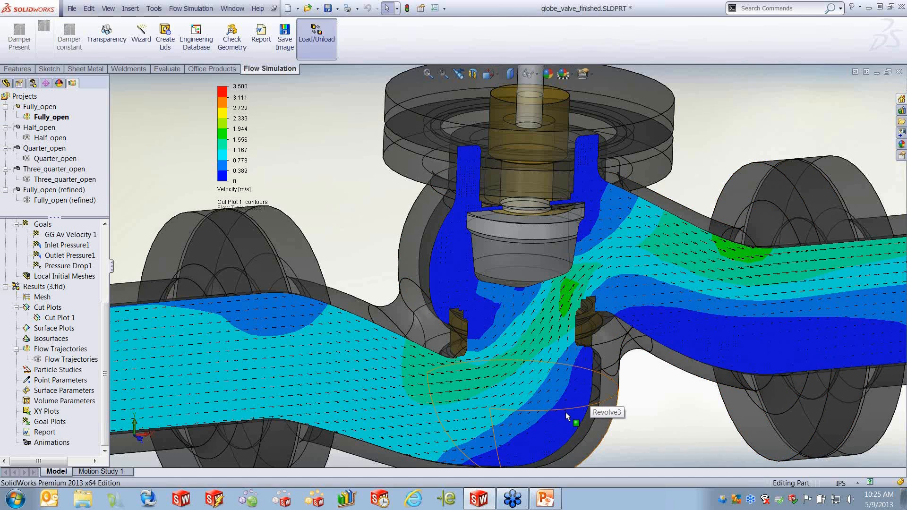
pyautogui.press('f')
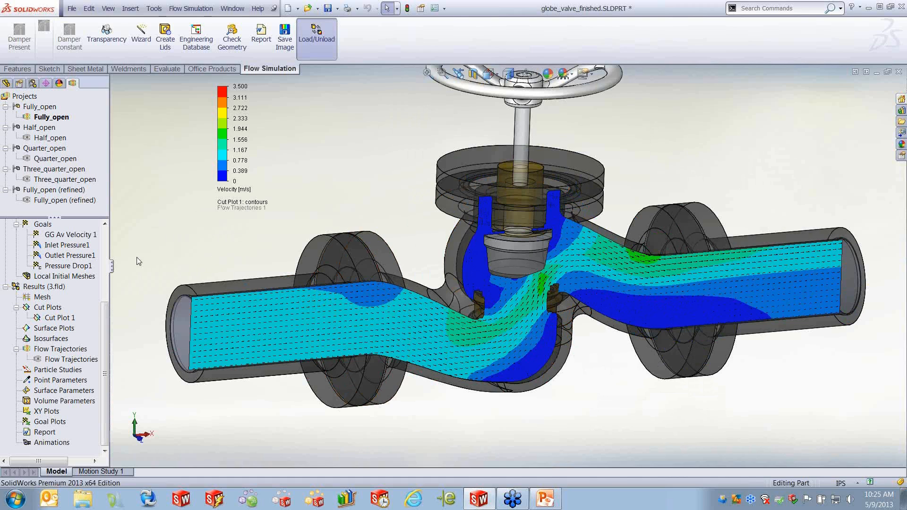
pyautogui.rightClick(57, 318)
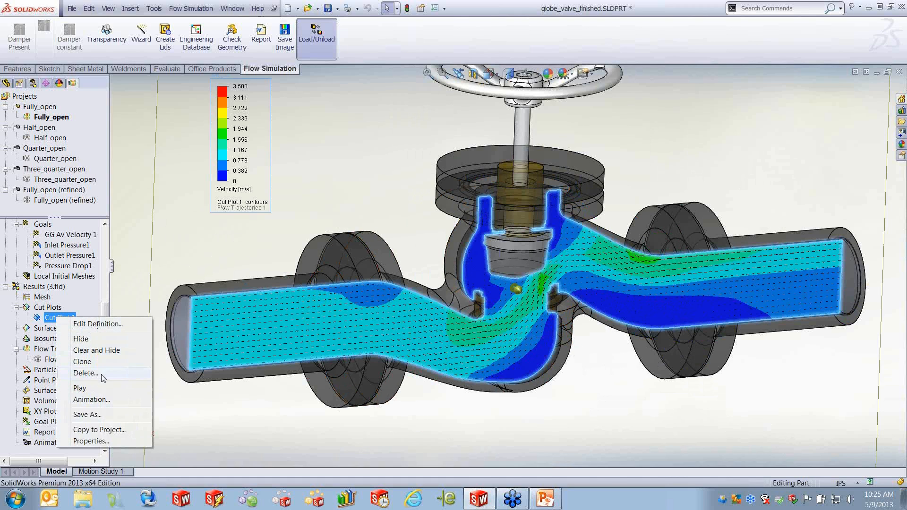
pyautogui.click(79, 388)
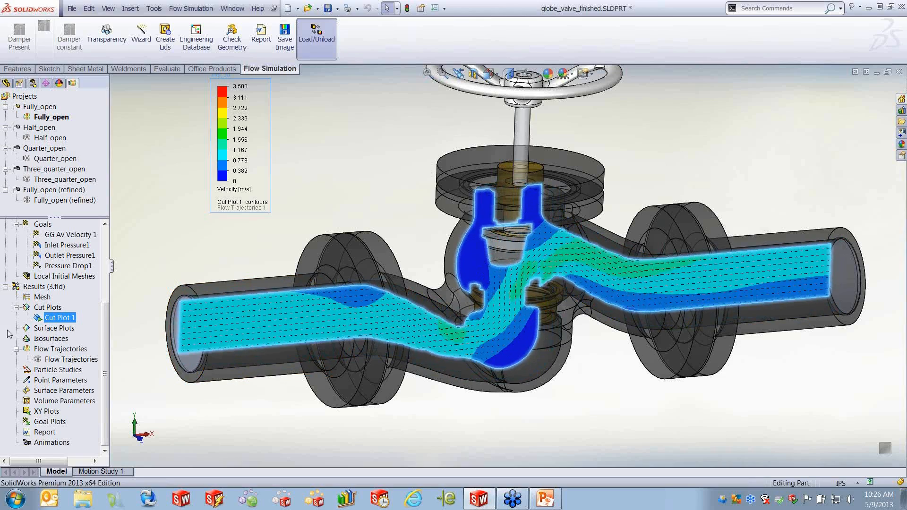
# - Stop the Cut Plot 1 animation and hide the plot
pyautogui.rightClick(65, 320)
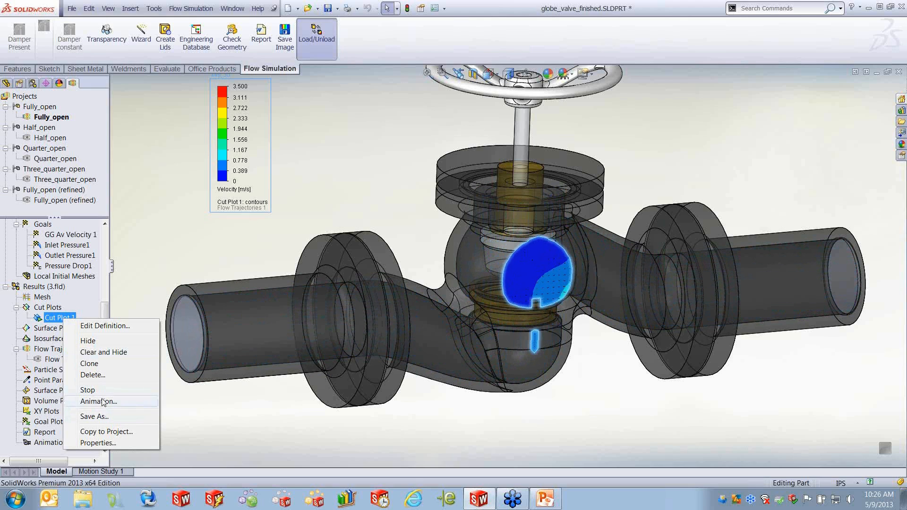
pyautogui.click(87, 390)
pyautogui.rightClick(65, 319)
pyautogui.click(111, 337)
# - Insert a new cut plot on the Front Plane showing Pressure contours
pyautogui.rightClick(66, 319)
pyautogui.click(84, 316)
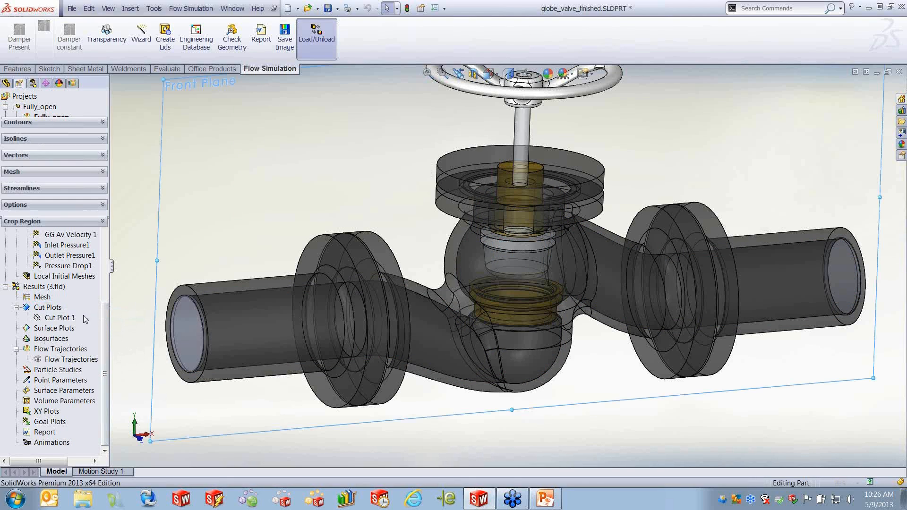
pyautogui.click(82, 301)
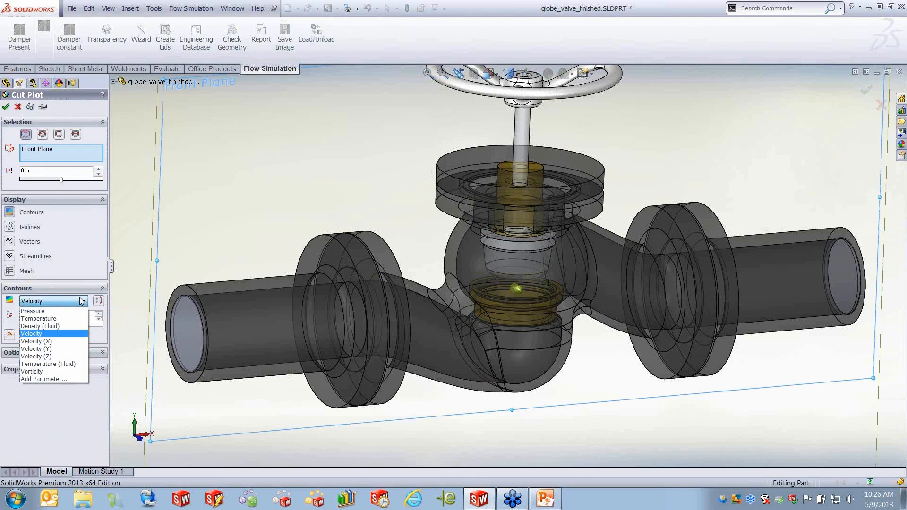
pyautogui.click(46, 311)
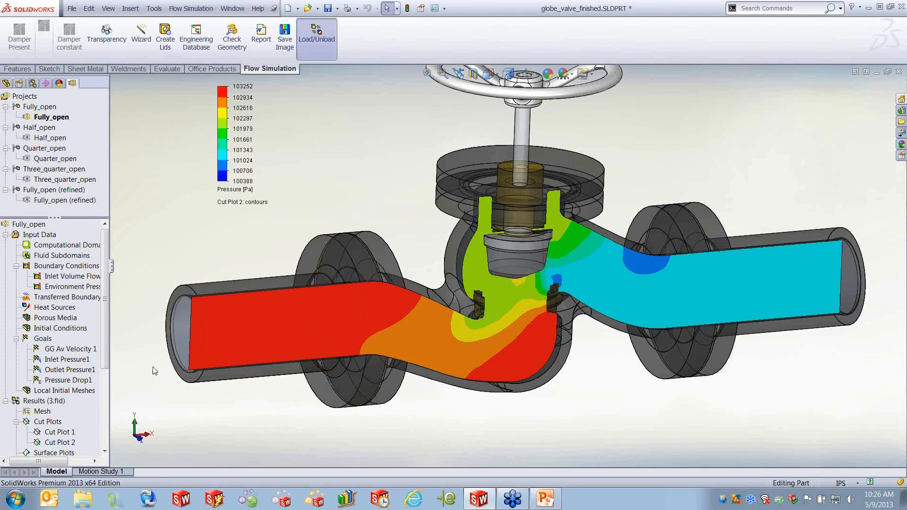
# - Hide the pressure cut plot, Cut Plot 2
pyautogui.scroll(-4, 47, 331)
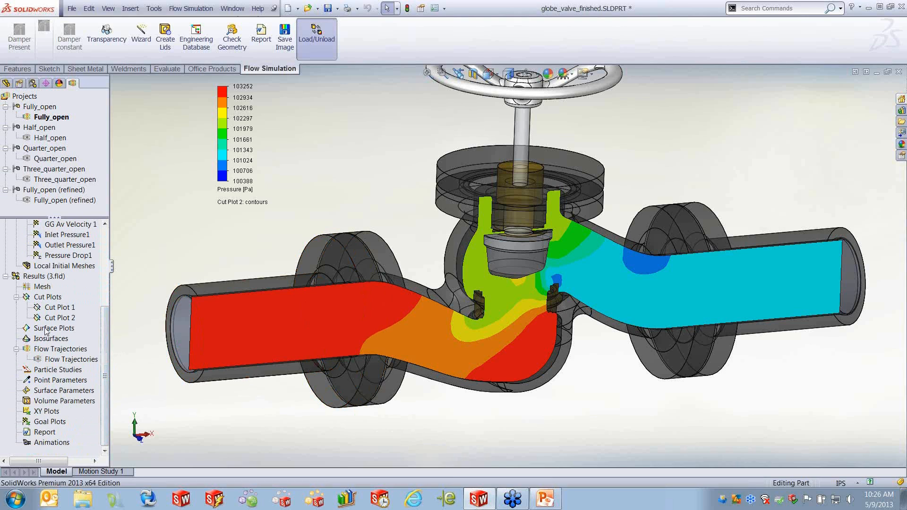
pyautogui.rightClick(56, 320)
pyautogui.click(96, 343)
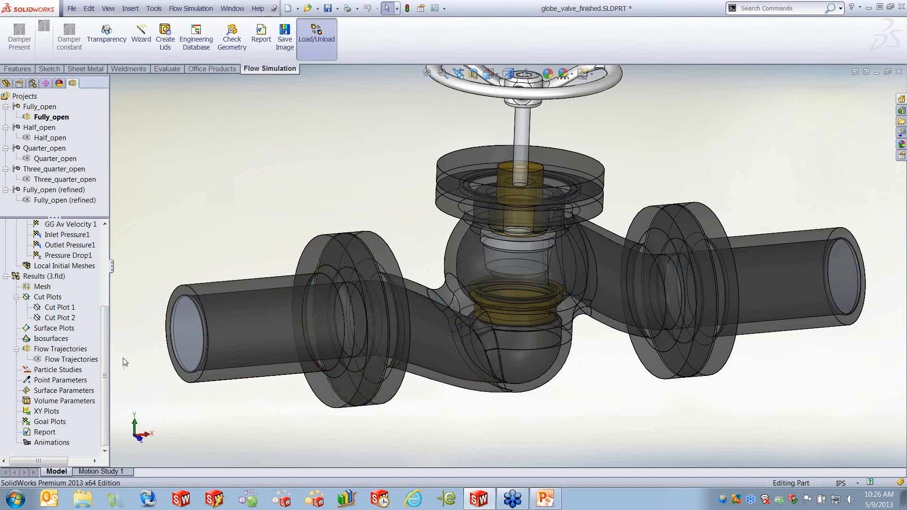
# - Insert a surface plot of Pressure contours using all faces
pyautogui.rightClick(57, 328)
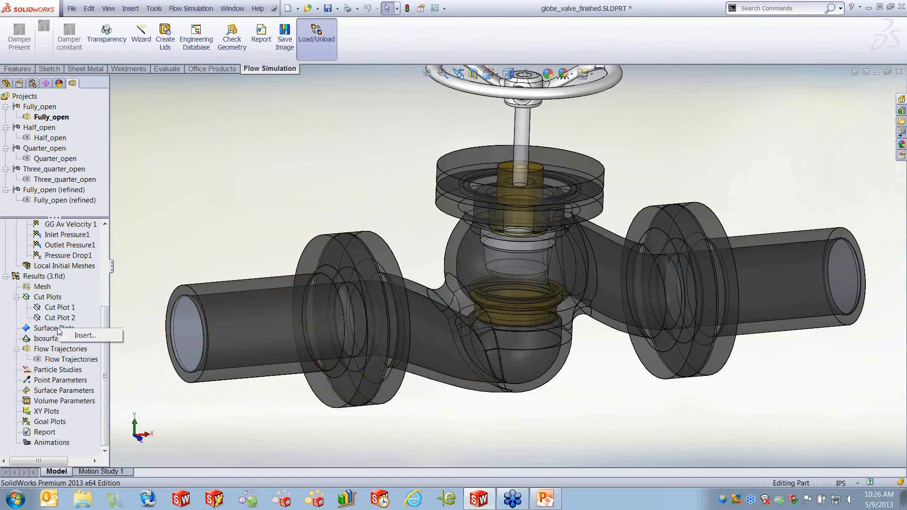
pyautogui.click(85, 336)
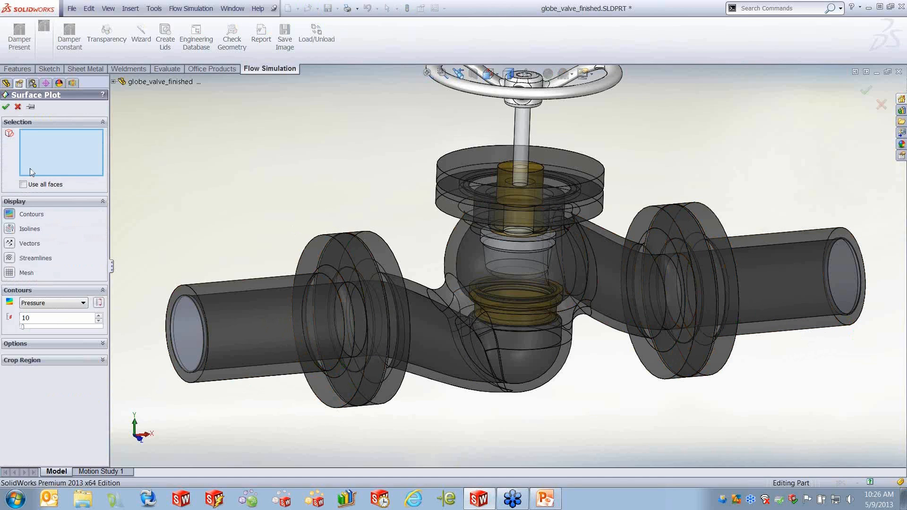
pyautogui.click(23, 185)
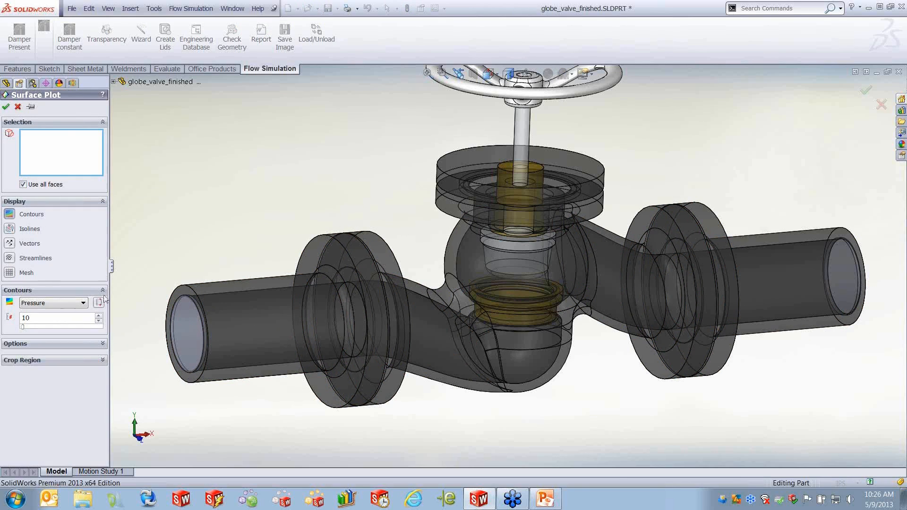
pyautogui.click(6, 107)
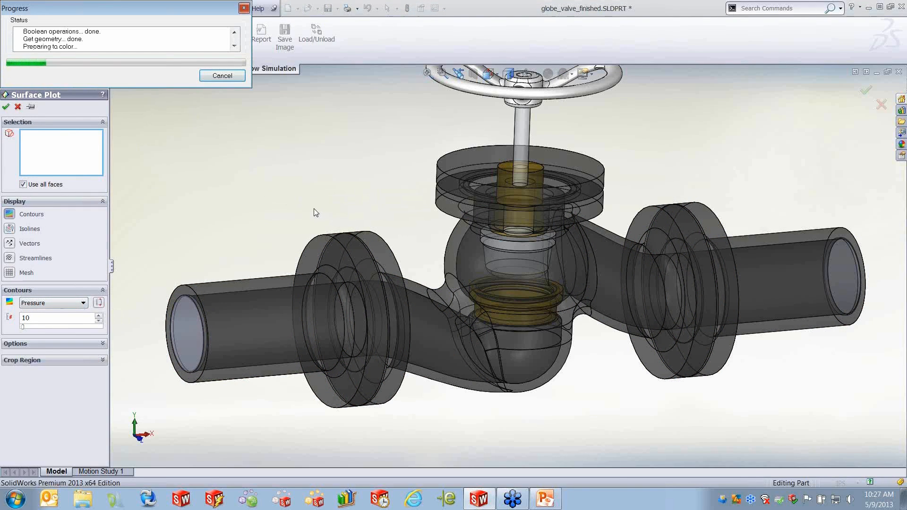
pyautogui.moveTo(300, 228); pyautogui.dragTo(312, 223, button='middle')
pyautogui.scroll(2, 285, 293)
pyautogui.moveTo(285, 299); pyautogui.dragTo(415, 355, button='middle')
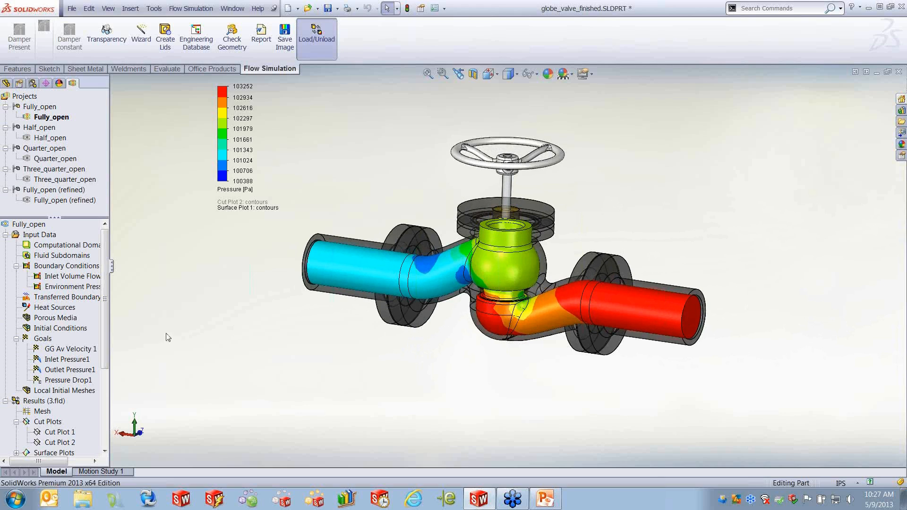
# - Change Surface Plot 1's contour parameter to Velocity
pyautogui.moveTo(105, 324); pyautogui.dragTo(106, 384)
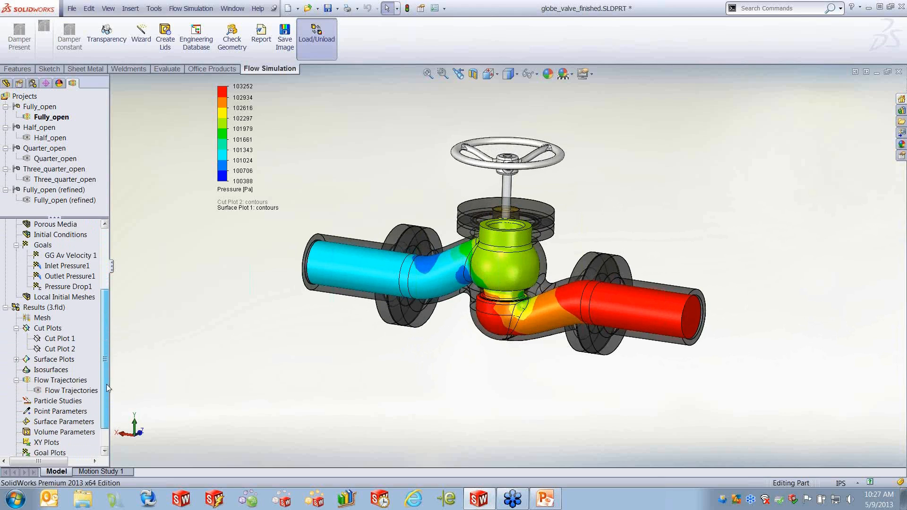
pyautogui.click(16, 360)
pyautogui.click(46, 367)
pyautogui.rightClick(46, 369)
pyautogui.click(71, 377)
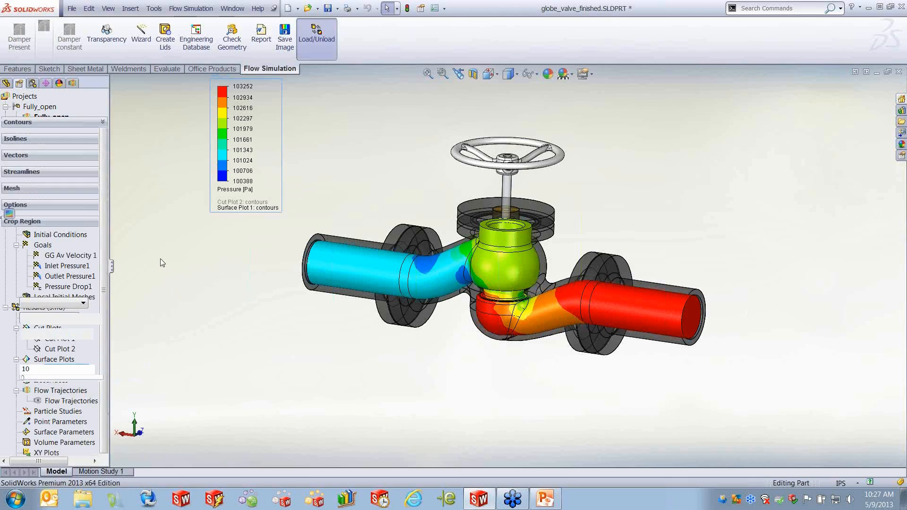
pyautogui.click(84, 303)
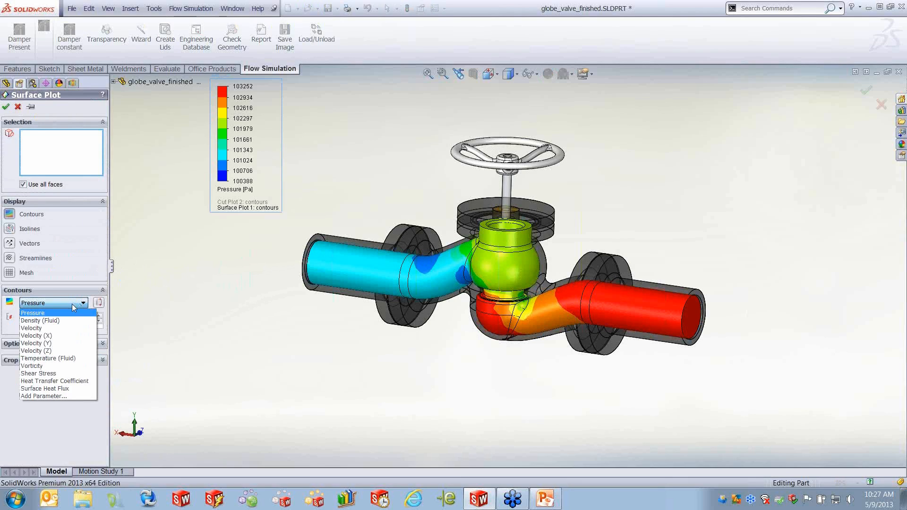
pyautogui.click(52, 331)
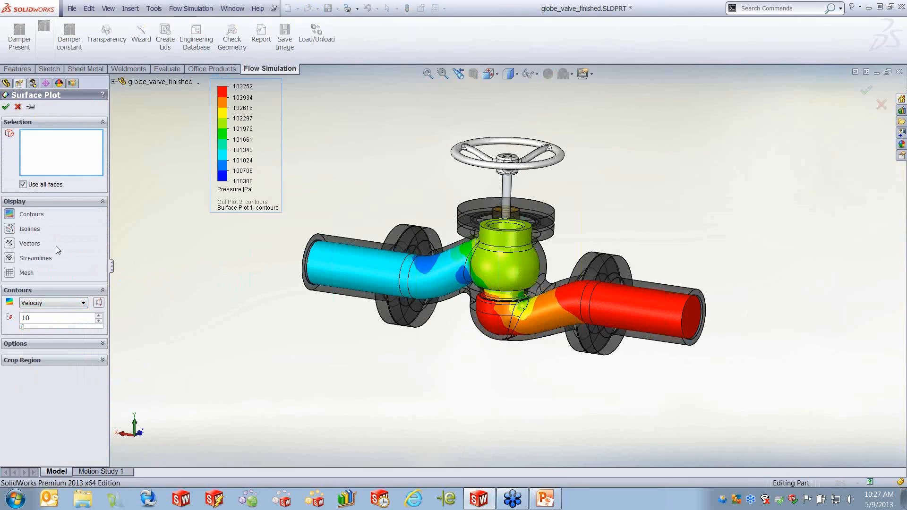
pyautogui.click(6, 107)
pyautogui.moveTo(417, 399); pyautogui.dragTo(393, 376, button='middle')
# - Hide Surface Plot 1 and display the Flow Trajectories from the inlet face
pyautogui.rightClick(64, 374)
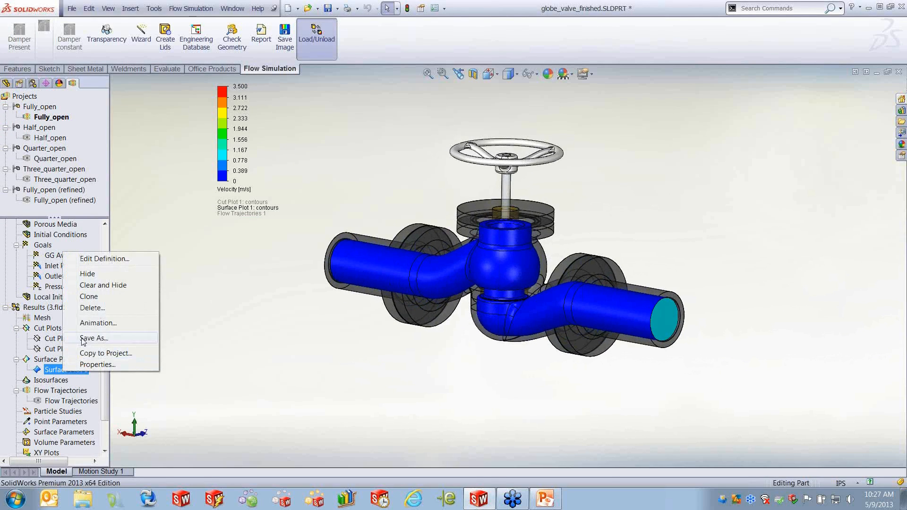
pyautogui.click(83, 275)
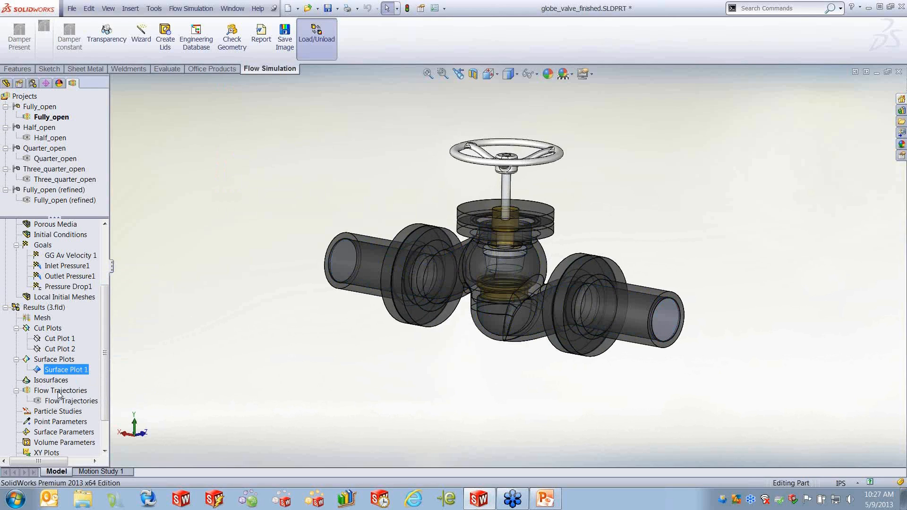
pyautogui.rightClick(66, 401)
pyautogui.click(115, 267)
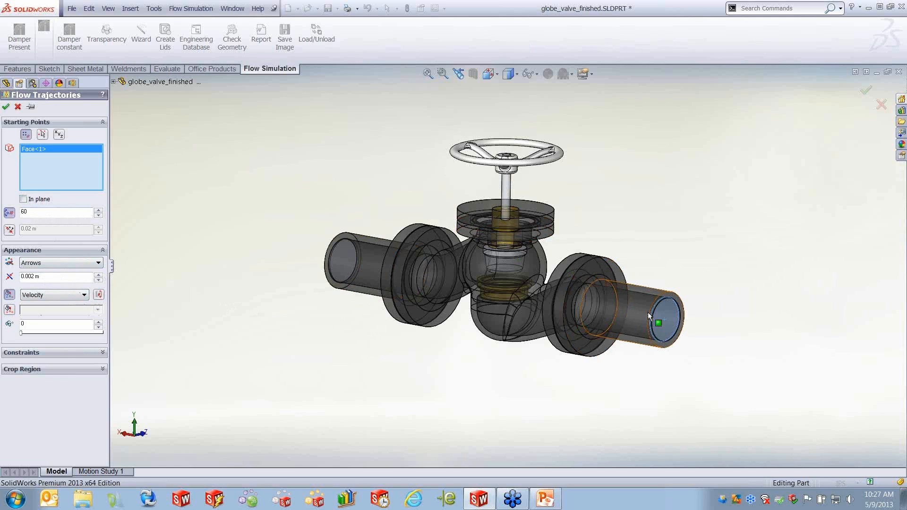
pyautogui.click(6, 107)
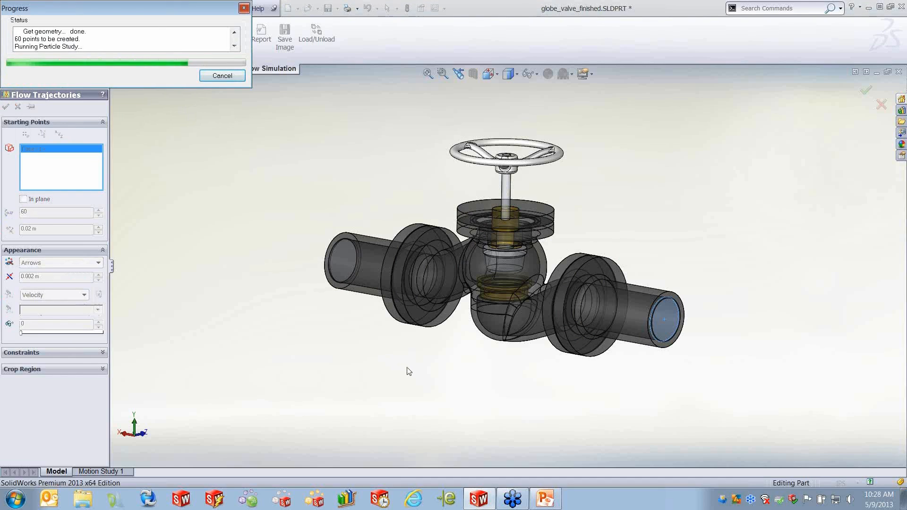
pyautogui.scroll(-3, 502, 301)
pyautogui.scroll(-5, 586, 308)
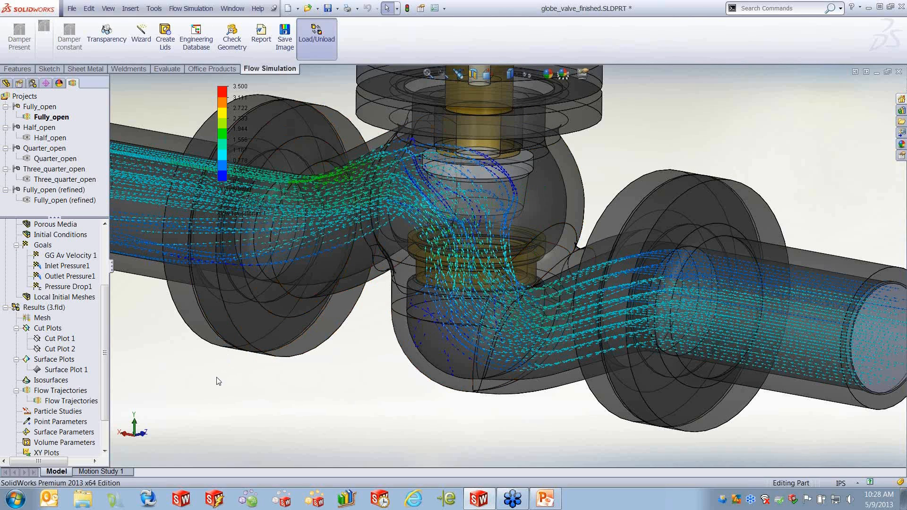
# - Play the Flow Trajectories animation, then stop it and fit the valve to the view
pyautogui.rightClick(70, 400)
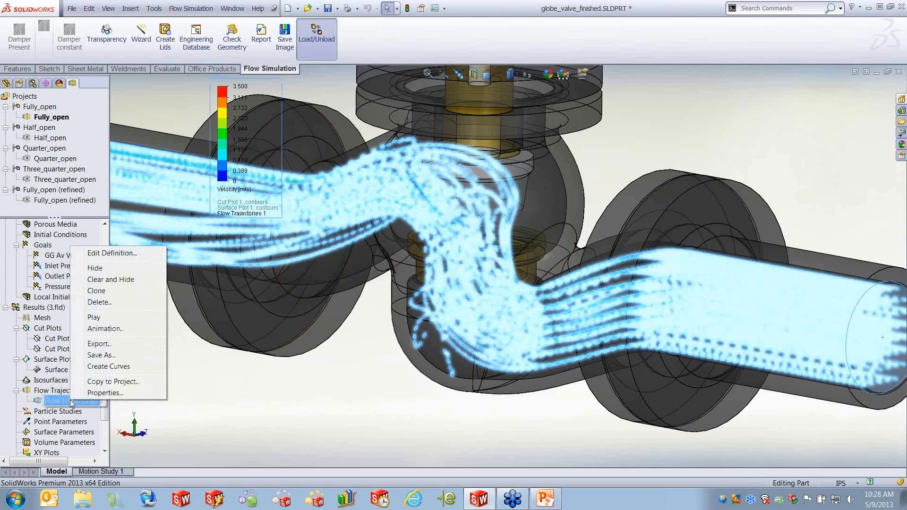
pyautogui.click(108, 318)
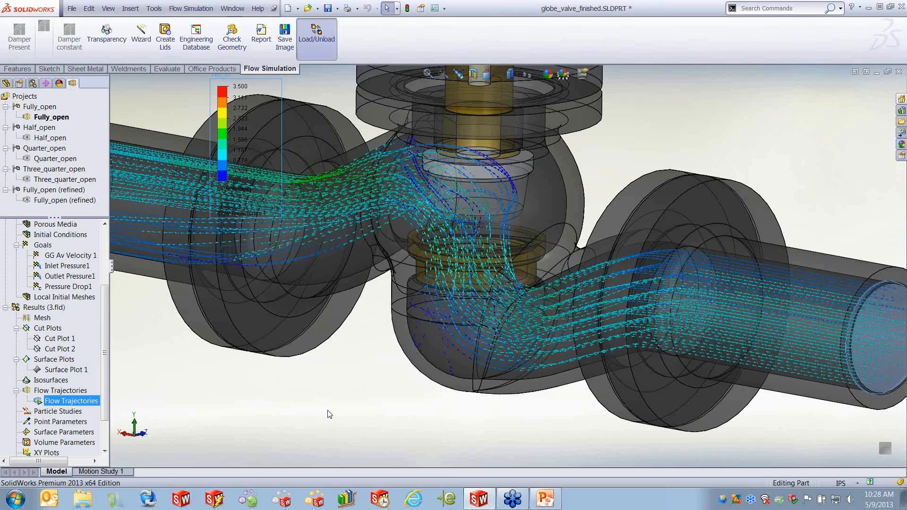
pyautogui.rightClick(85, 399)
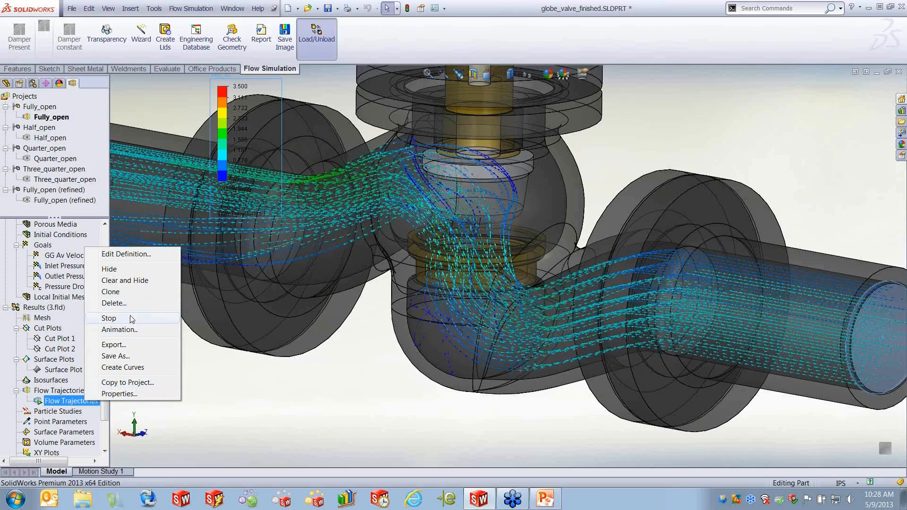
pyautogui.click(108, 318)
pyautogui.press('f')
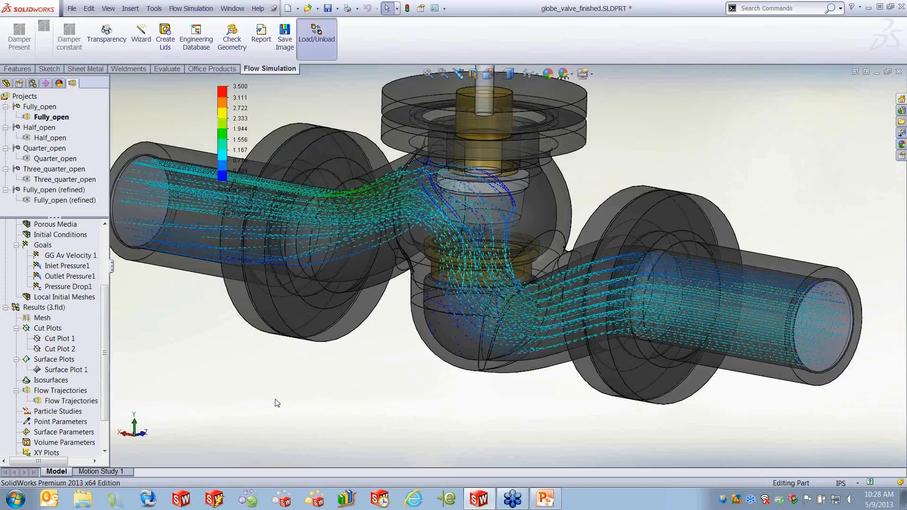
# - Hide the Flow Trajectories plot
pyautogui.rightClick(69, 402)
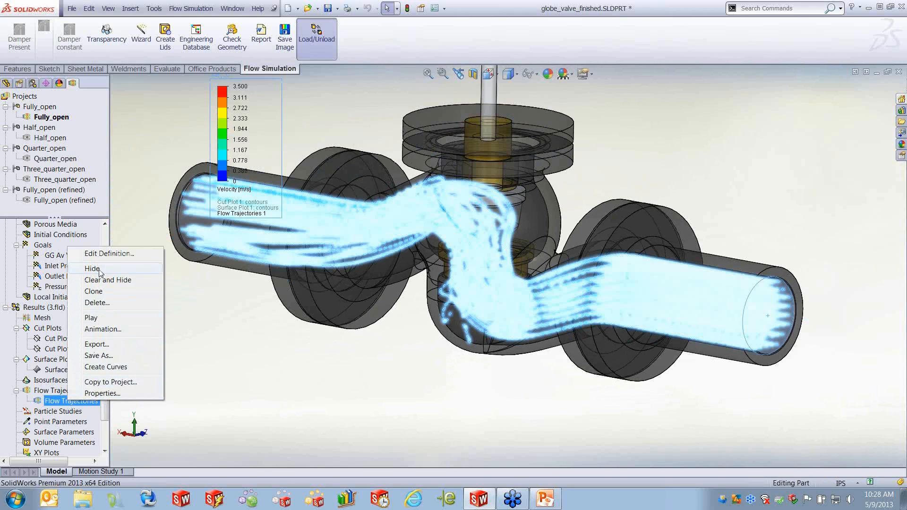
pyautogui.click(144, 264)
pyautogui.moveTo(106, 379); pyautogui.dragTo(112, 439)
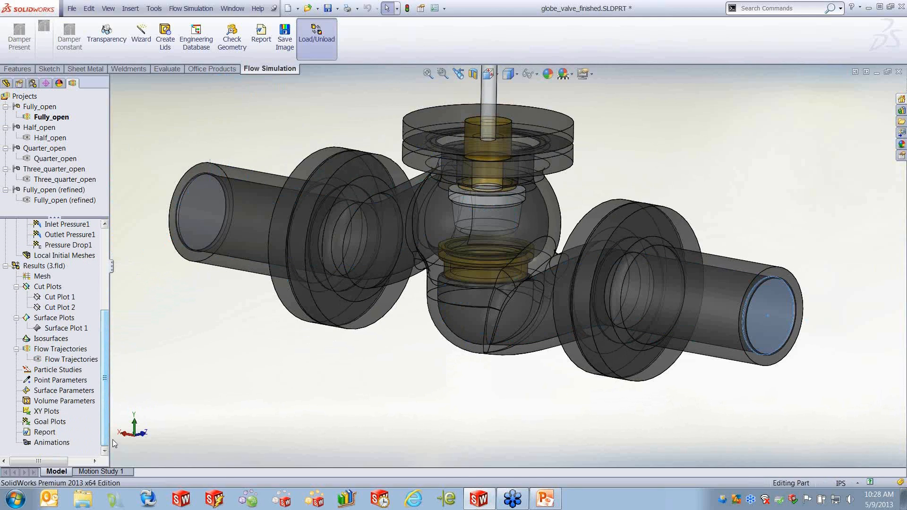
# - Insert a goal plot for GG Av Velocity 1, Inlet Pressure1 and Outlet Pressure1 and show its table
pyautogui.rightClick(49, 424)
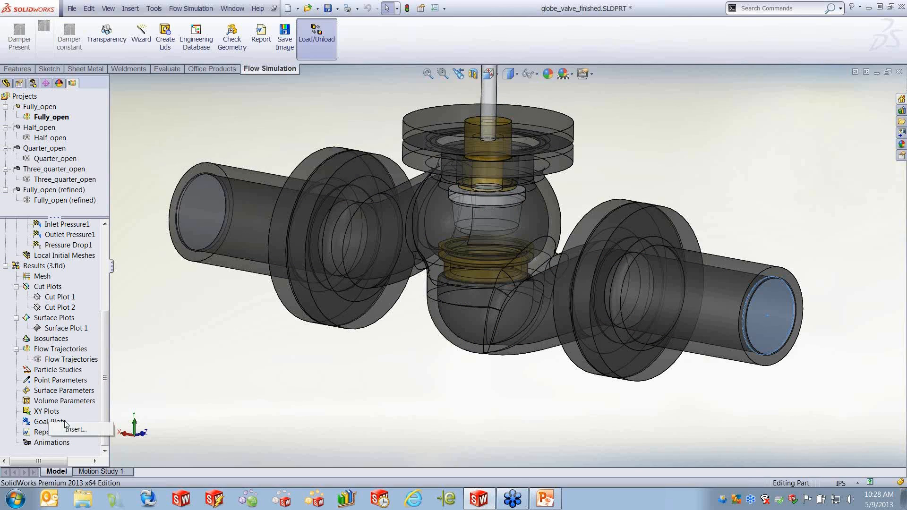
pyautogui.click(87, 434)
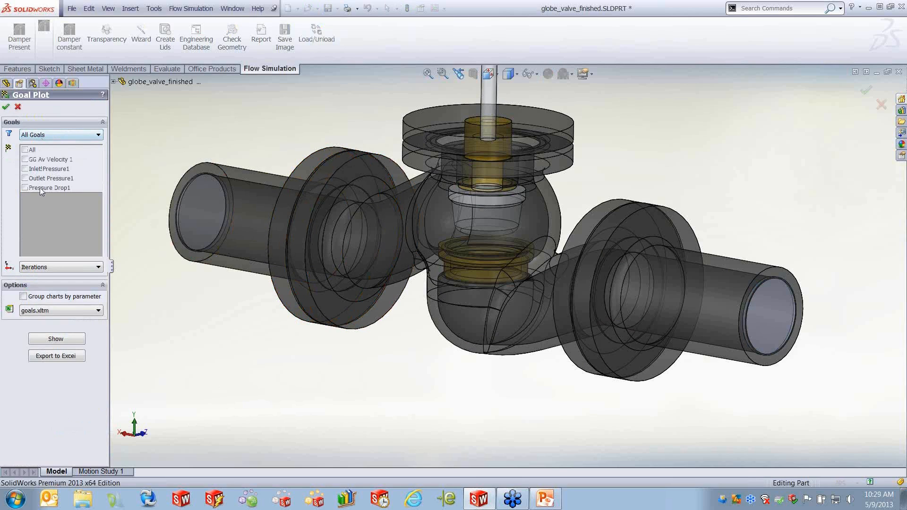
pyautogui.click(25, 159)
pyautogui.click(25, 168)
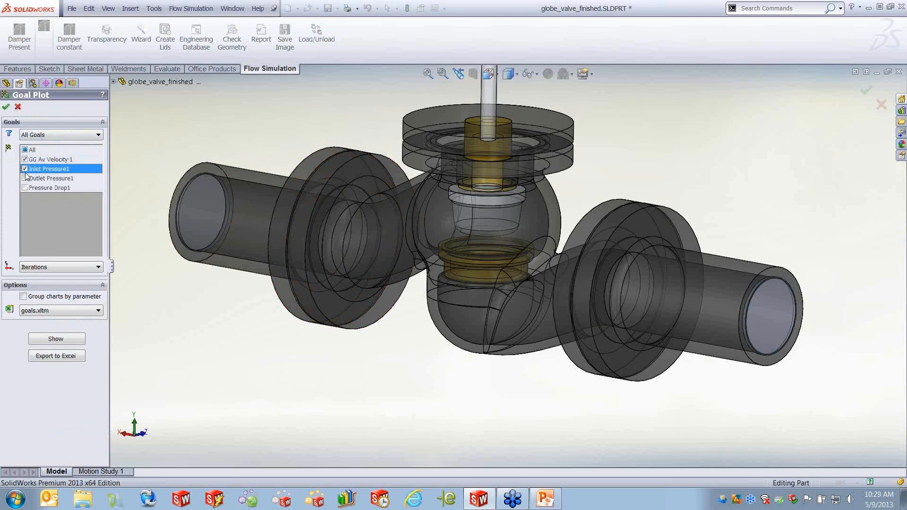
pyautogui.click(25, 178)
pyautogui.click(26, 188)
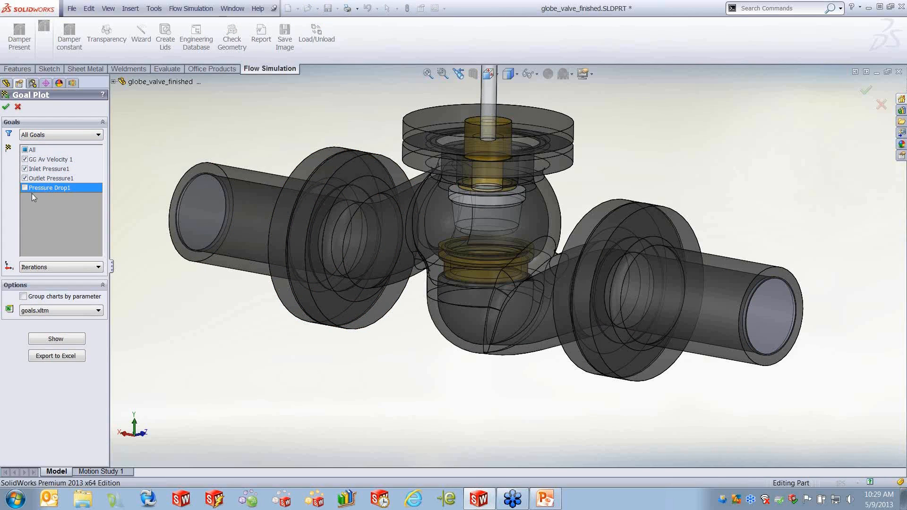
pyautogui.click(56, 338)
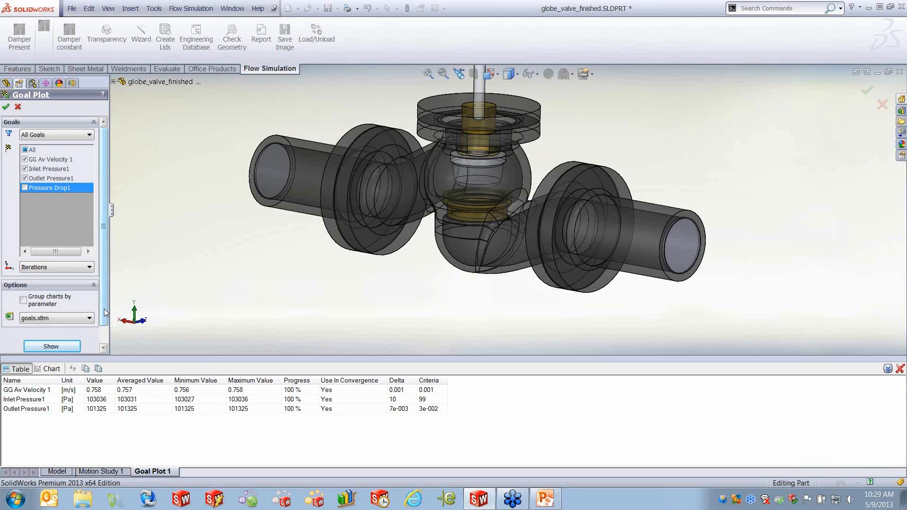
# - Add Pressure Drop1 to the goal plot and show the table again
pyautogui.scroll(-1, 94, 341)
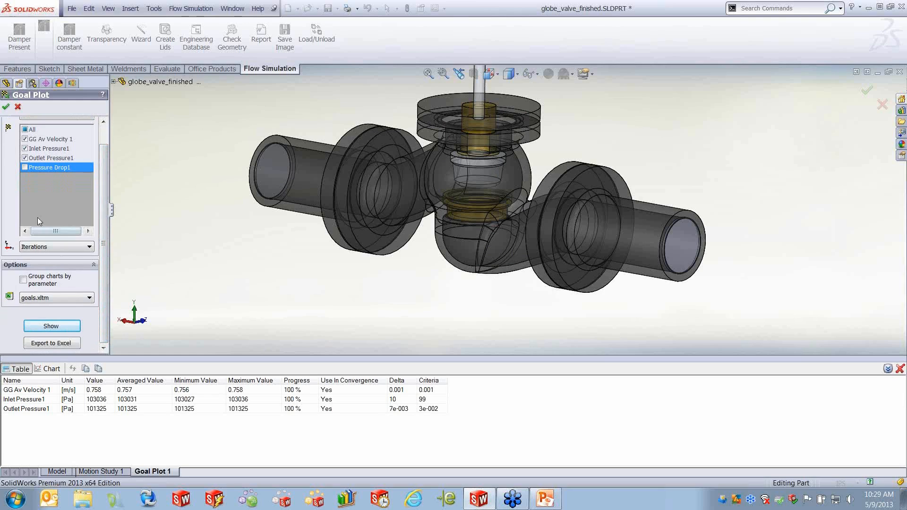
pyautogui.click(26, 169)
pyautogui.click(60, 327)
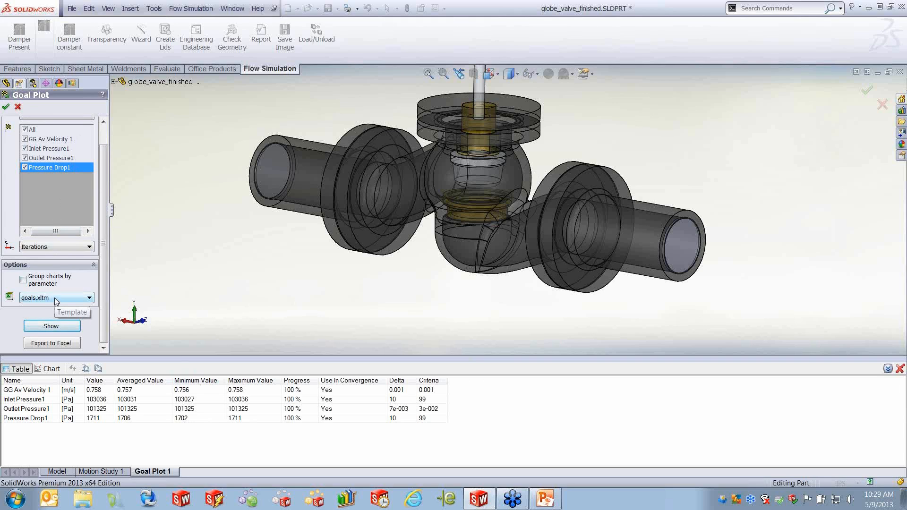
# - Export the goal plot to Excel and view the chart sheet of each goal
pyautogui.click(59, 344)
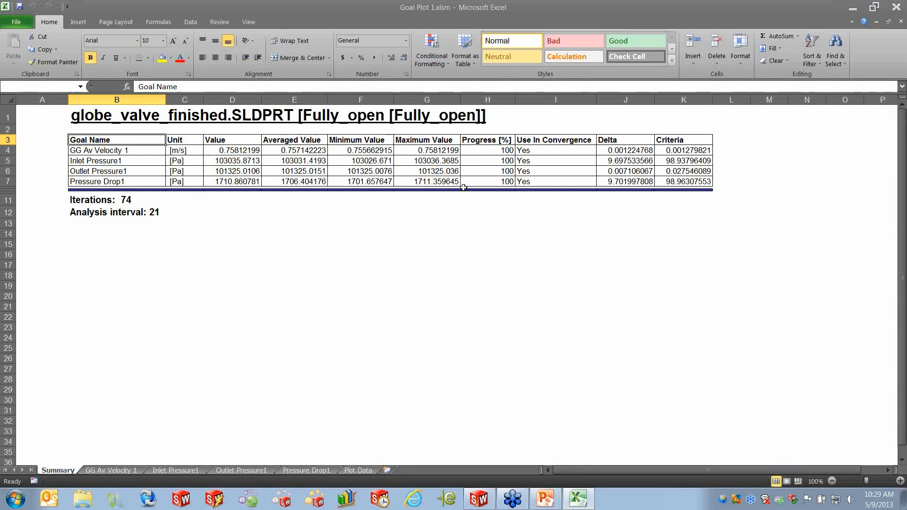
pyautogui.click(110, 470)
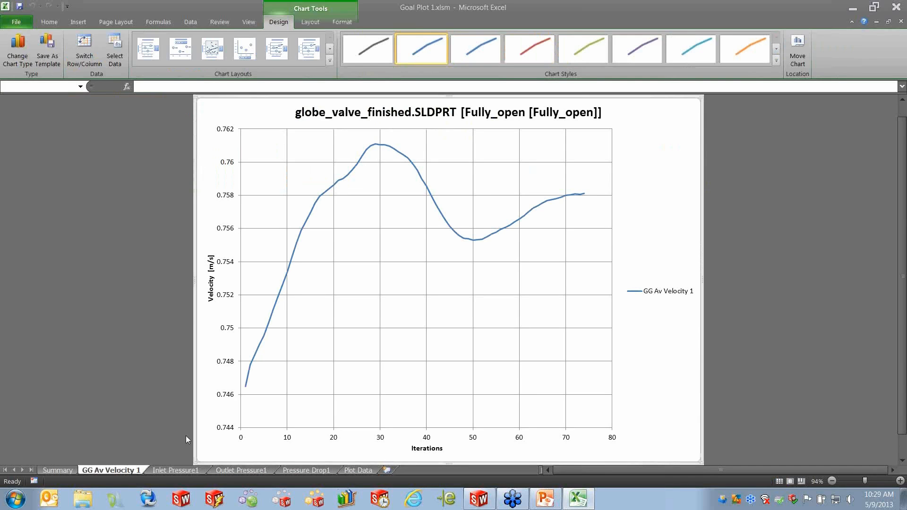
pyautogui.click(173, 470)
pyautogui.click(225, 469)
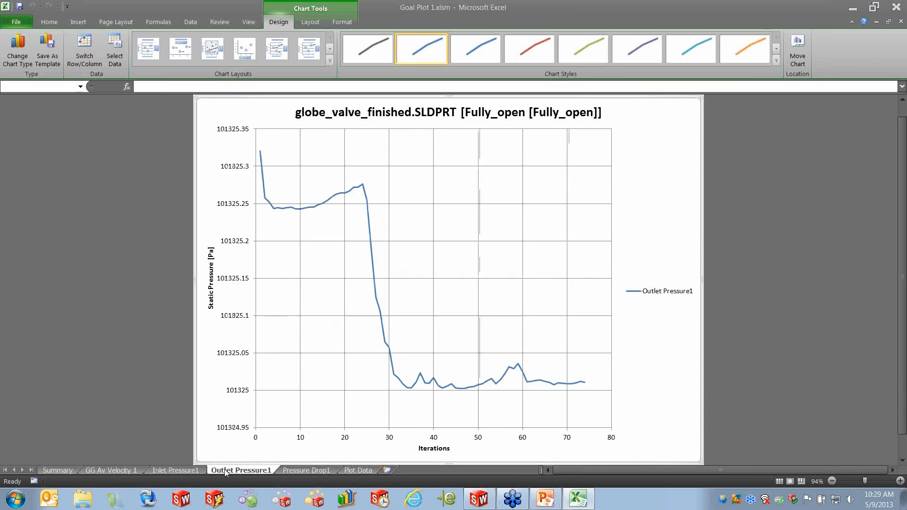
pyautogui.click(302, 470)
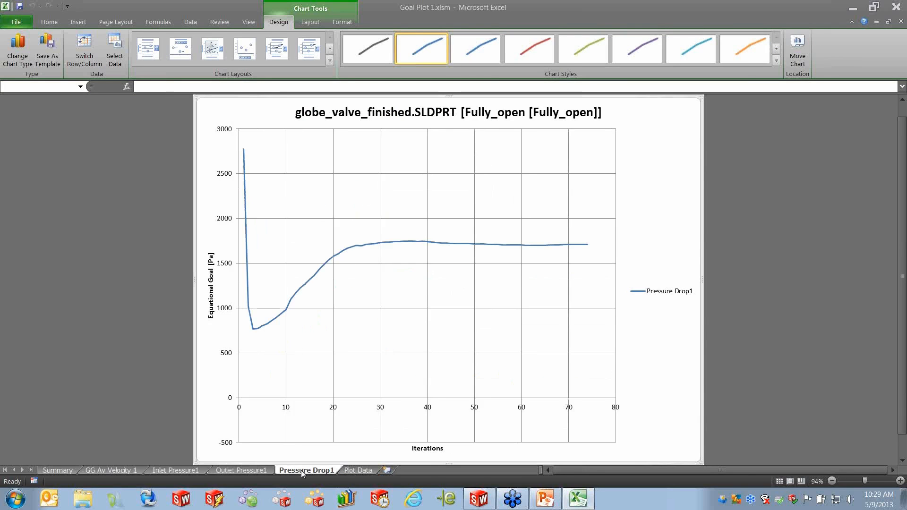
# - Review the values on the Plot Data sheet, then close Excel and the goal plot
pyautogui.click(357, 470)
pyautogui.scroll(-6, 403, 300)
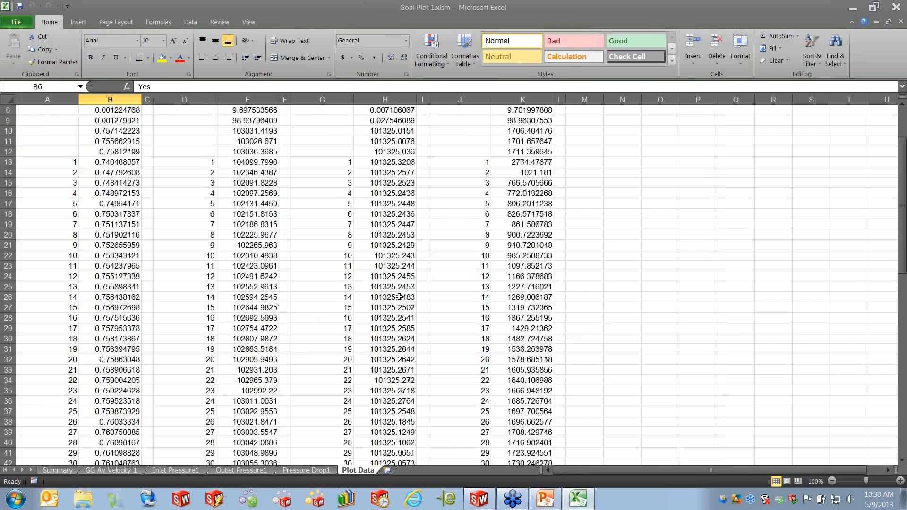
pyautogui.scroll(-14, 402, 299)
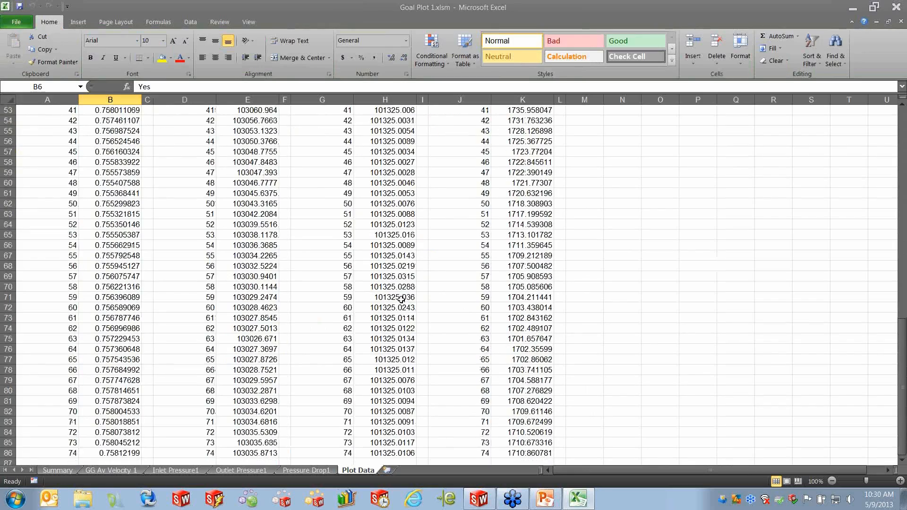
pyautogui.scroll(20, 402, 298)
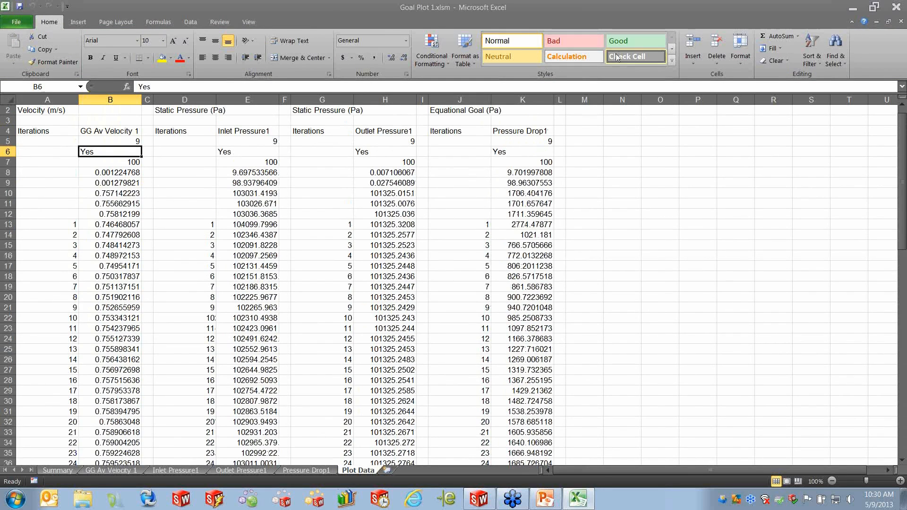
pyautogui.click(900, 11)
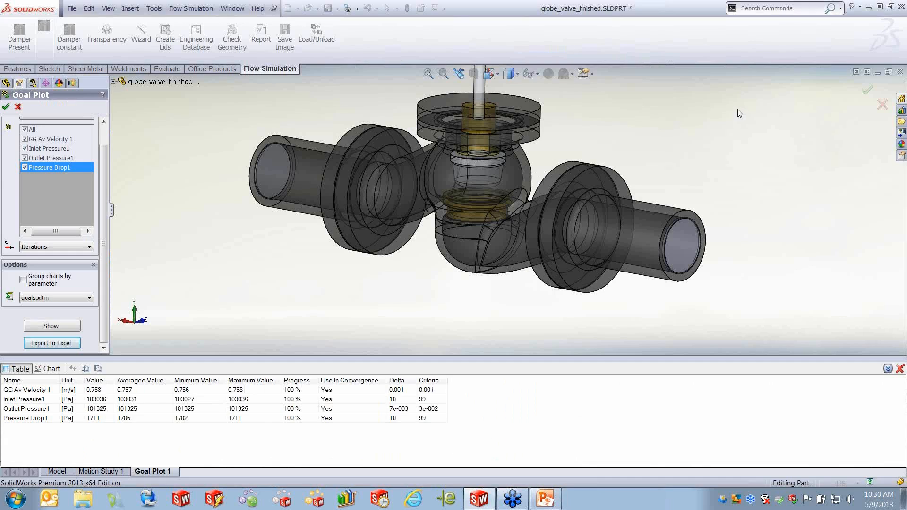
pyautogui.click(7, 107)
# - Insert a report generated from the id_fullreport.dotx template
pyautogui.rightClick(40, 443)
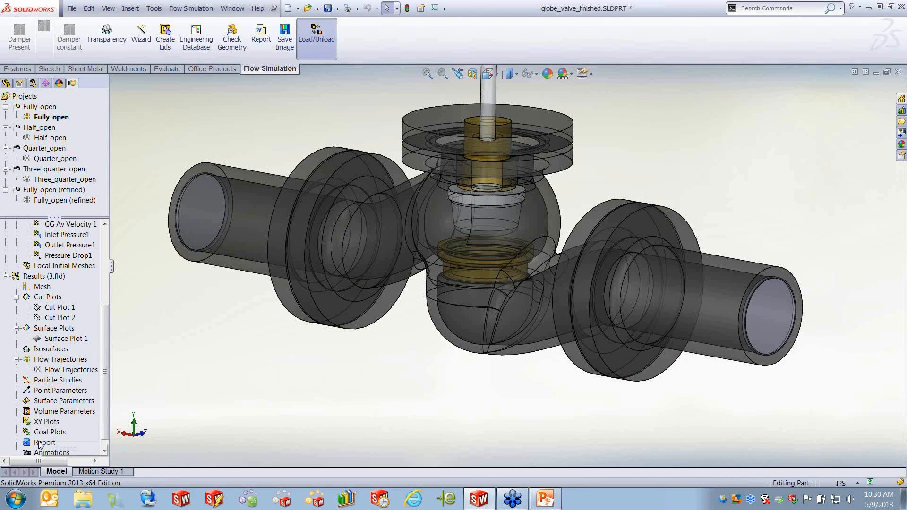
pyautogui.click(66, 448)
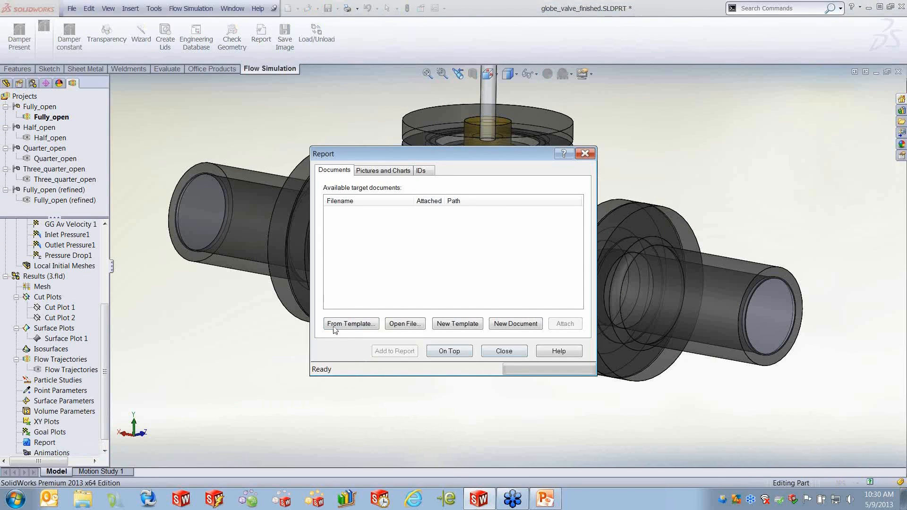
pyautogui.click(395, 173)
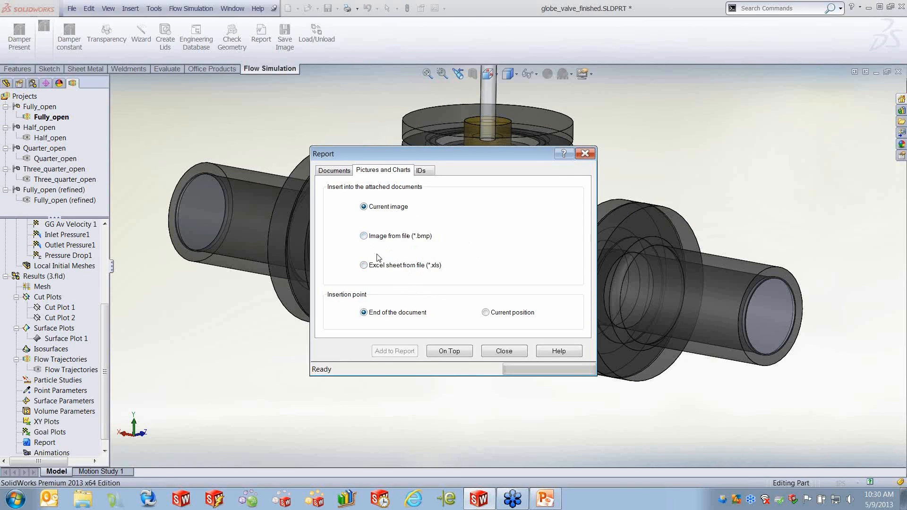
pyautogui.click(340, 172)
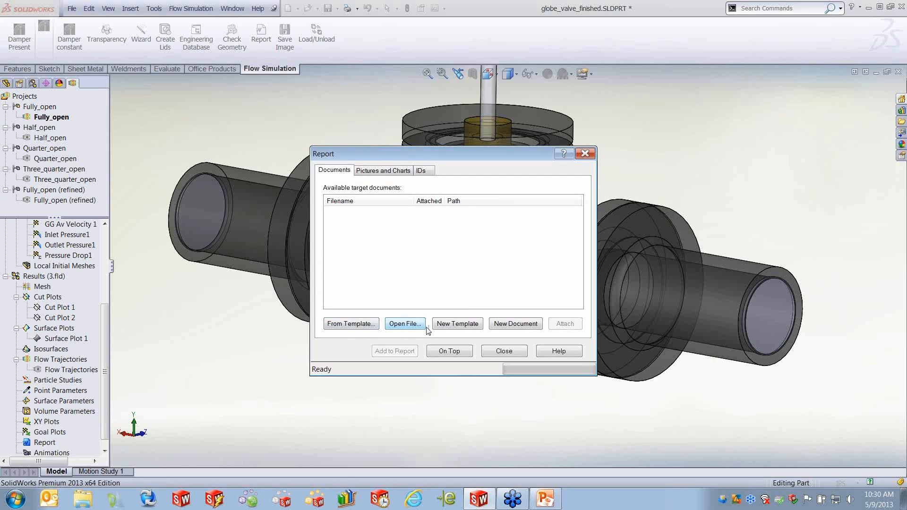
pyautogui.click(351, 324)
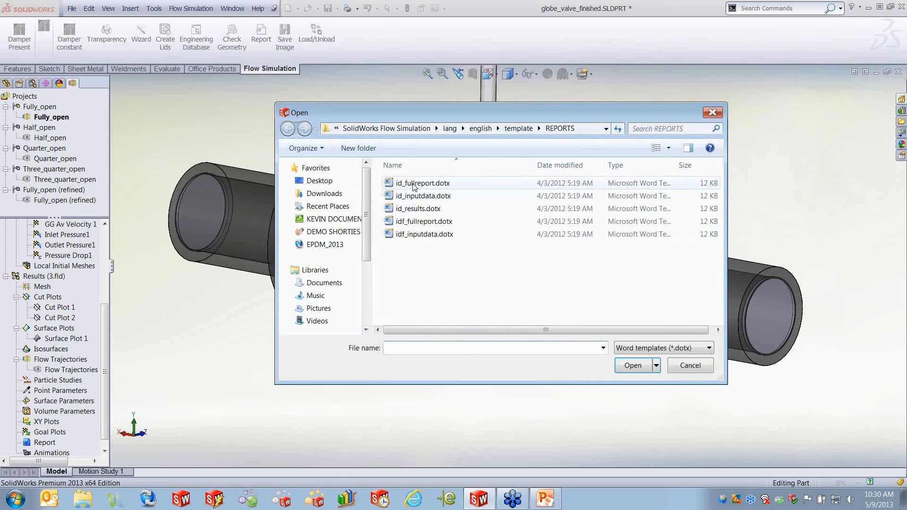
pyautogui.click(417, 185)
pyautogui.click(633, 365)
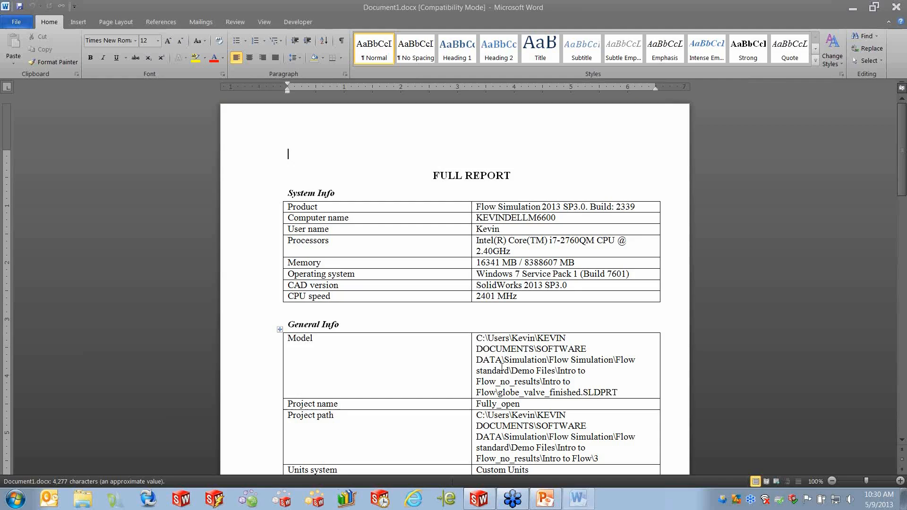
# - Scroll through the generated full report and close Word without saving it
pyautogui.scroll(-20, 465, 311)
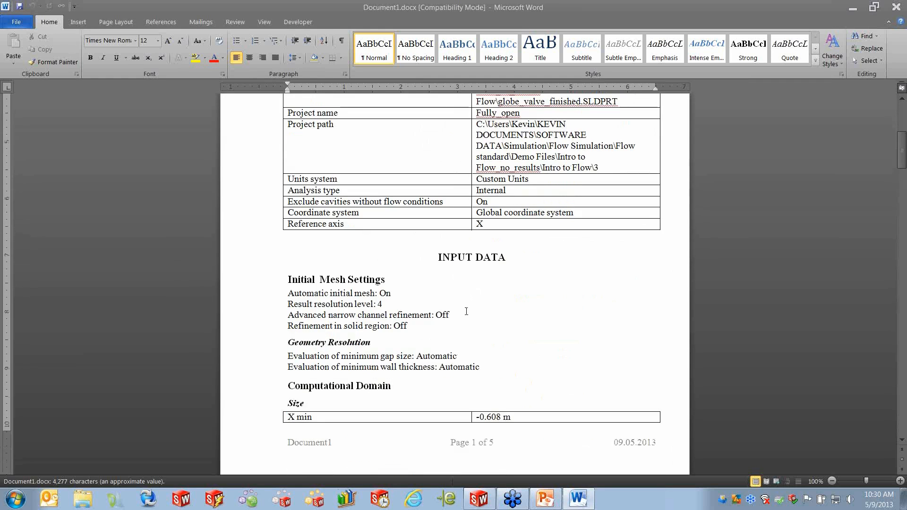
pyautogui.scroll(-20, 468, 313)
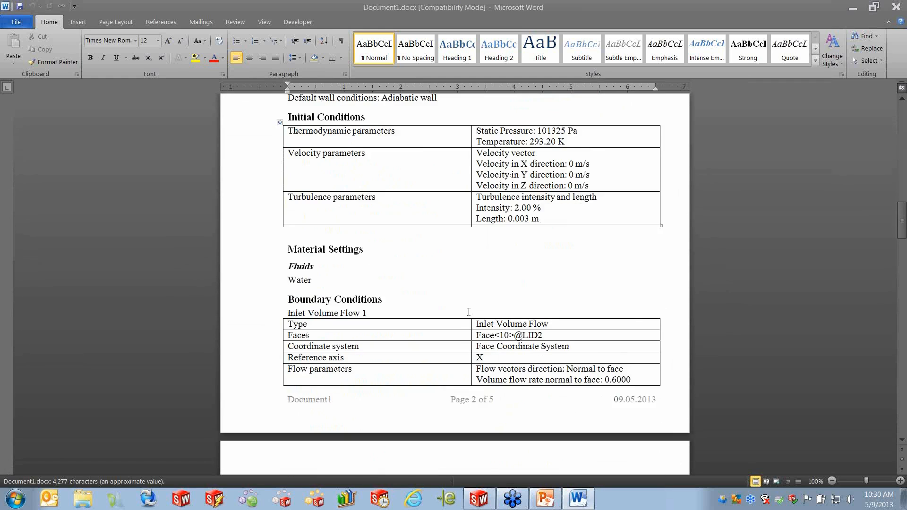
pyautogui.scroll(-20, 469, 312)
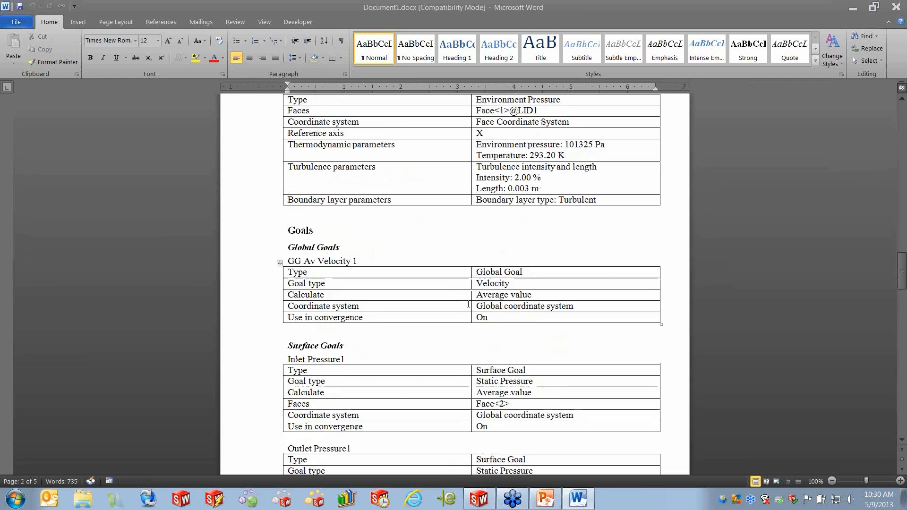
pyautogui.scroll(-20, 469, 306)
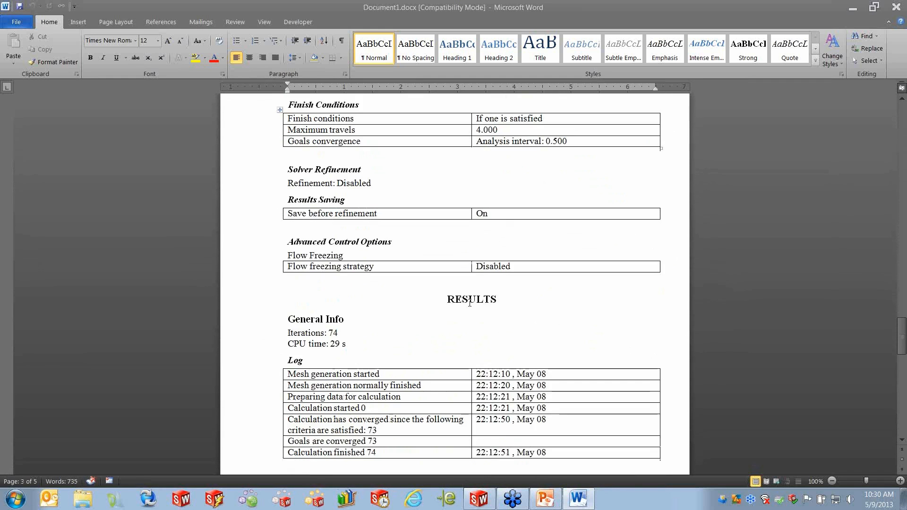
pyautogui.scroll(-20, 480, 269)
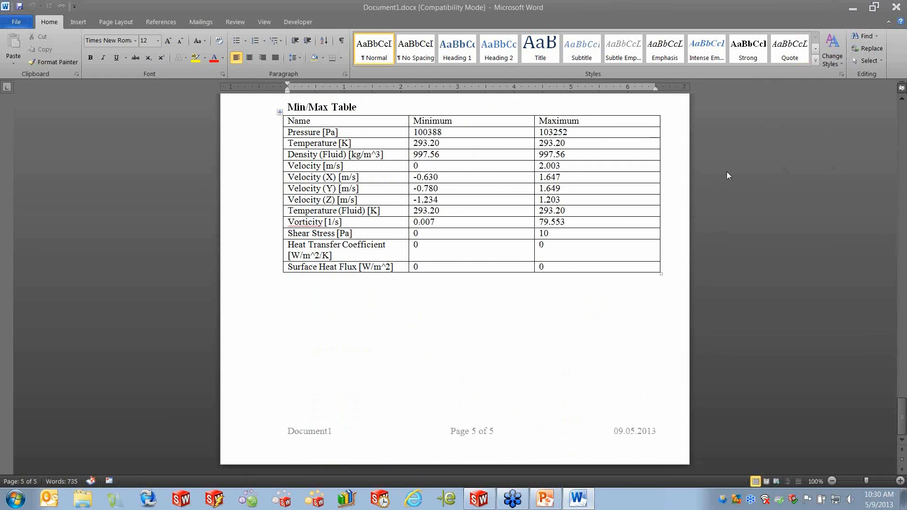
pyautogui.click(897, 6)
pyautogui.click(517, 286)
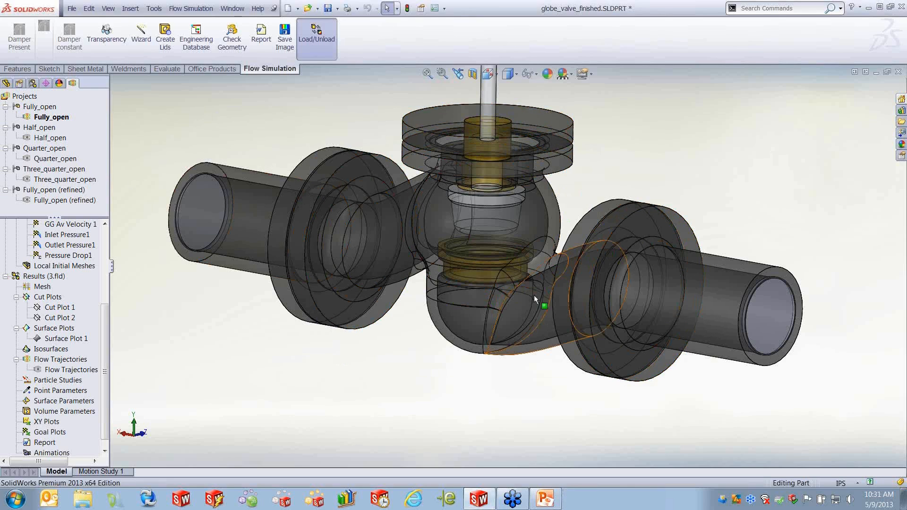
# - Activate the Quarter_open configuration and load its results
pyautogui.doubleClick(53, 159)
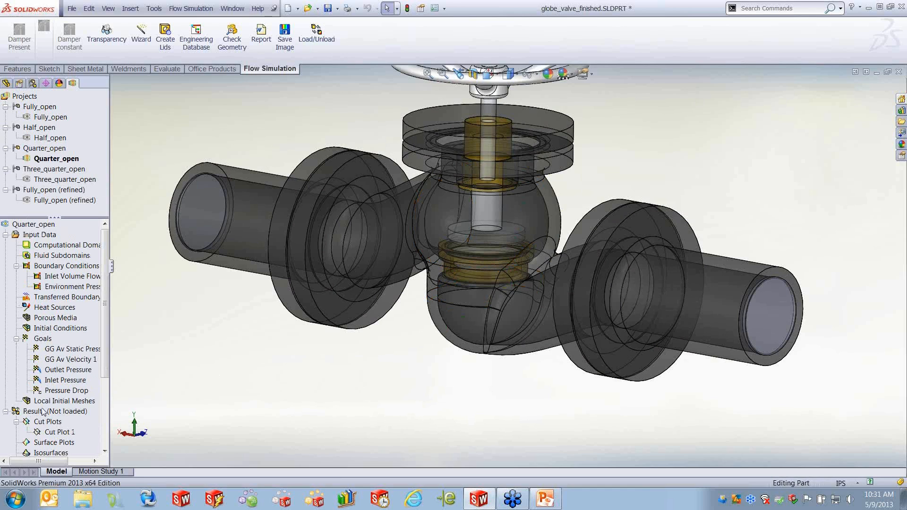
pyautogui.rightClick(69, 414)
pyautogui.click(71, 326)
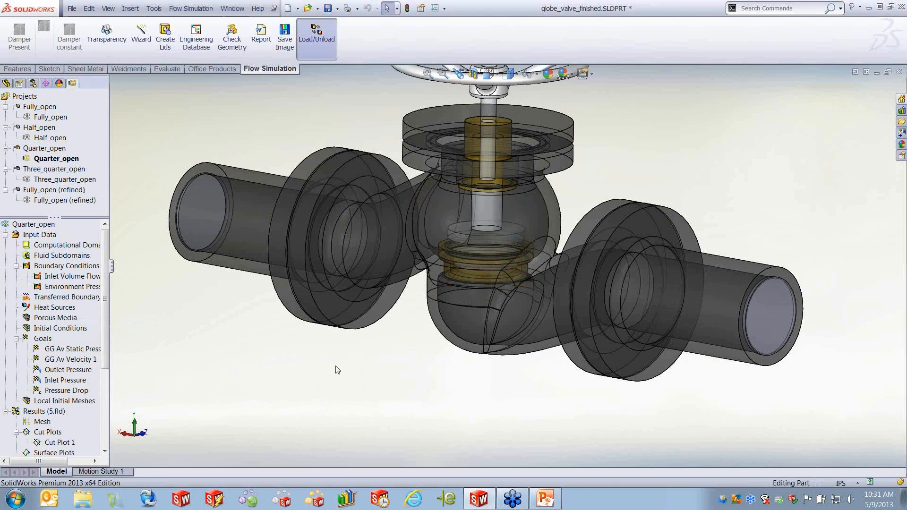
# - Show Cut Plot 1 in the Quarter_open results
pyautogui.rightClick(61, 445)
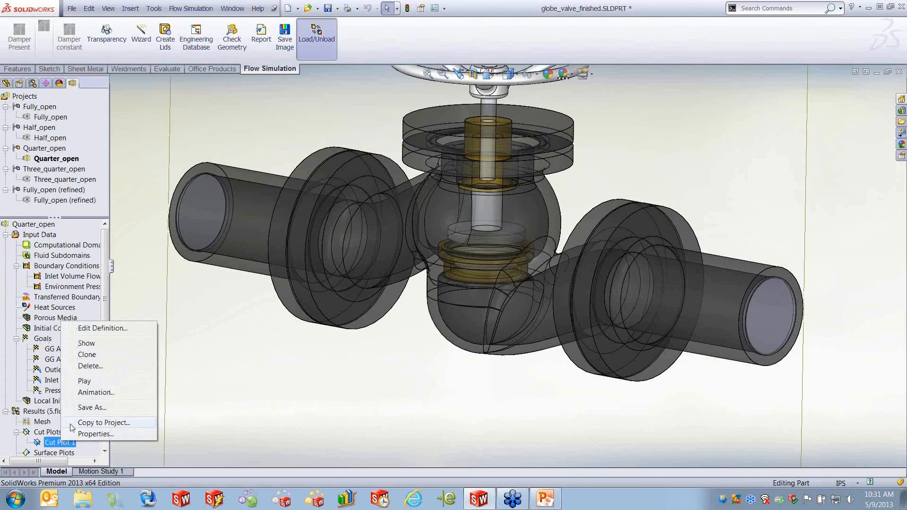
pyautogui.click(78, 347)
pyautogui.moveTo(358, 385); pyautogui.dragTo(418, 347, button='middle')
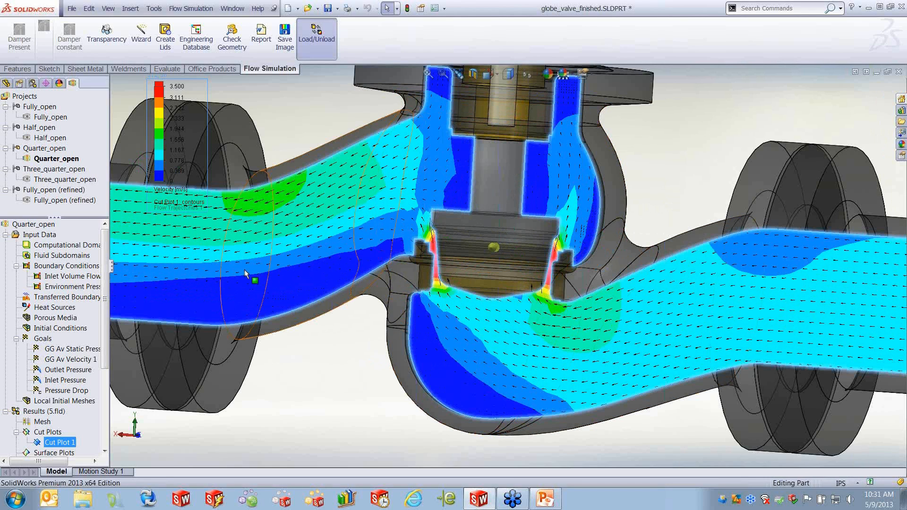
# - Show the Flow Trajectories plot for the Quarter_open results
pyautogui.scroll(-3, 63, 375)
pyautogui.click(62, 378)
pyautogui.rightClick(62, 378)
pyautogui.click(108, 260)
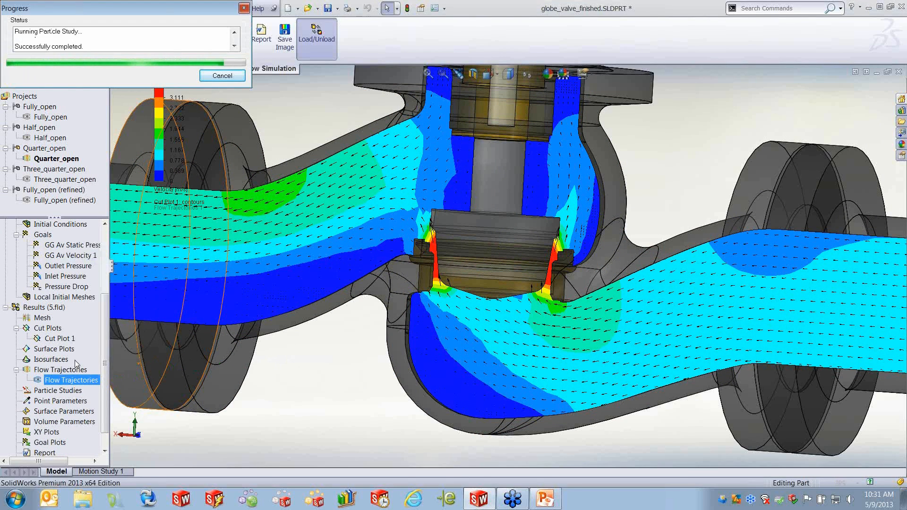
# - Hide Cut Plot 1 so only the flow trajectories are displayed
pyautogui.click(58, 339)
pyautogui.rightClick(58, 341)
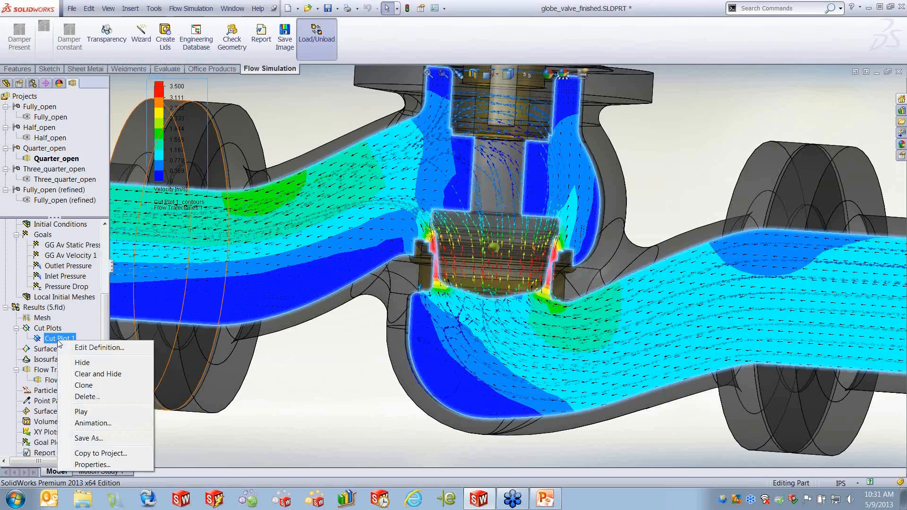
pyautogui.click(82, 363)
pyautogui.moveTo(313, 407); pyautogui.dragTo(306, 416, button='middle')
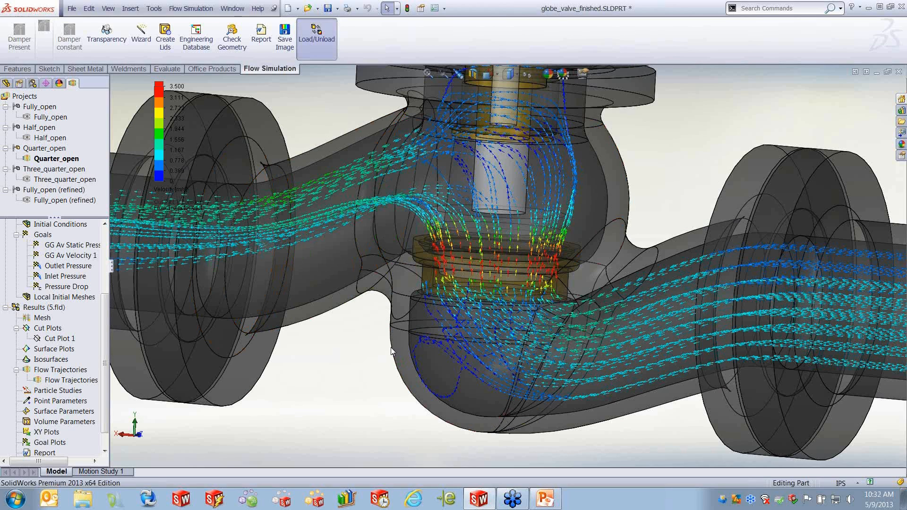
# - Close the globe_valve_finished part document
pyautogui.scroll(4, 713, 263)
pyautogui.moveTo(675, 312); pyautogui.dragTo(659, 332, button='middle')
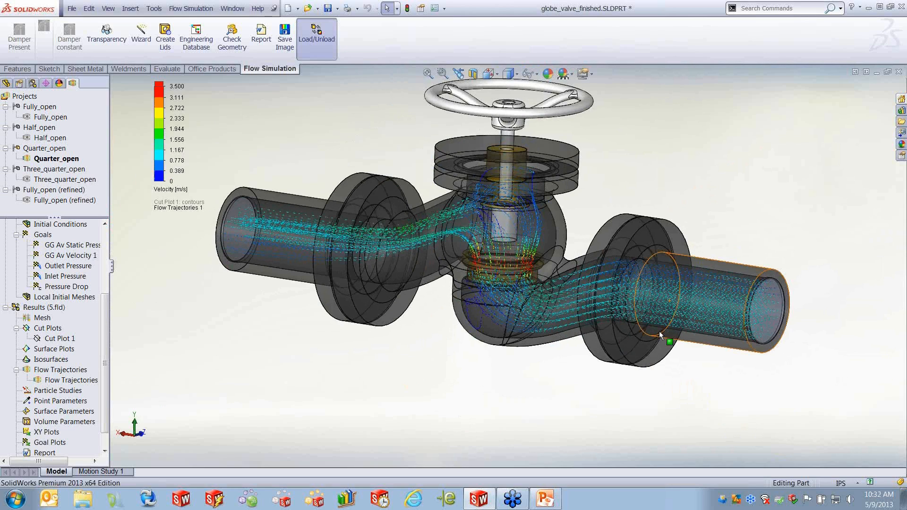
pyautogui.click(899, 72)
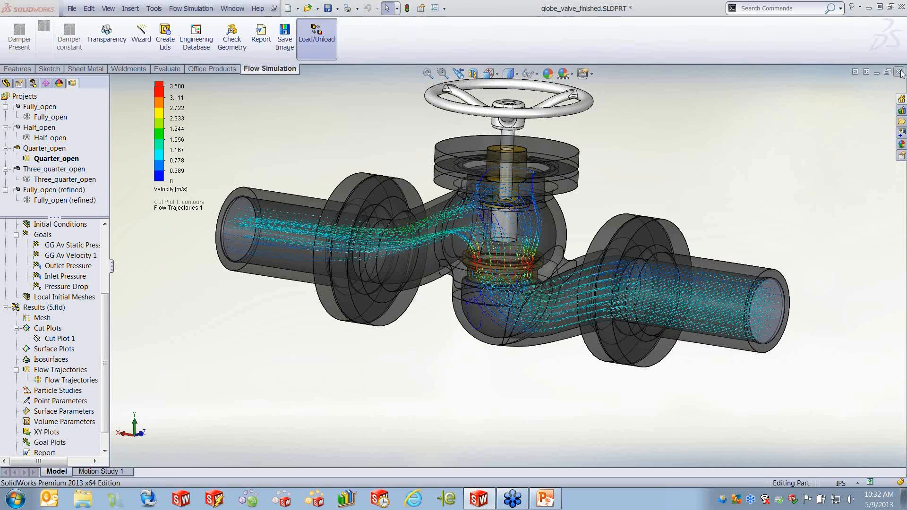
pyautogui.click(392, 275)
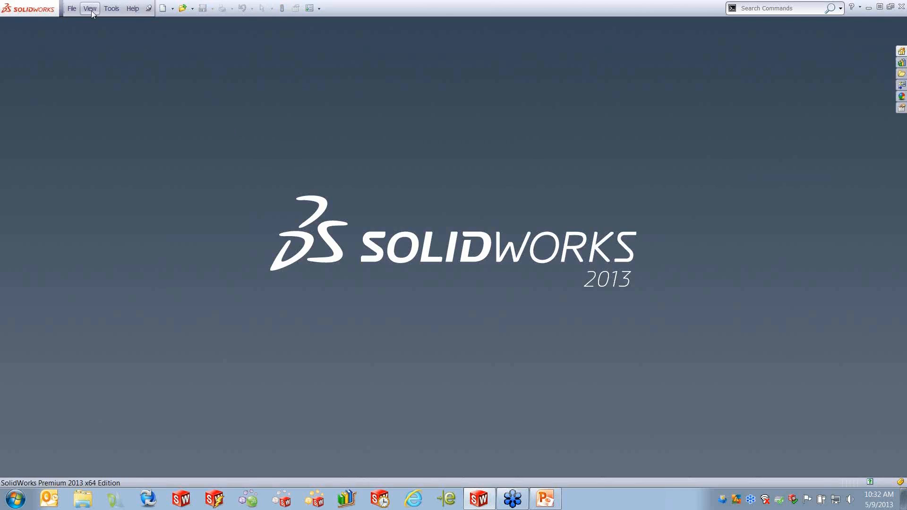
# - Open the recent Piston Valve.SLDASM assembly
pyautogui.click(72, 10)
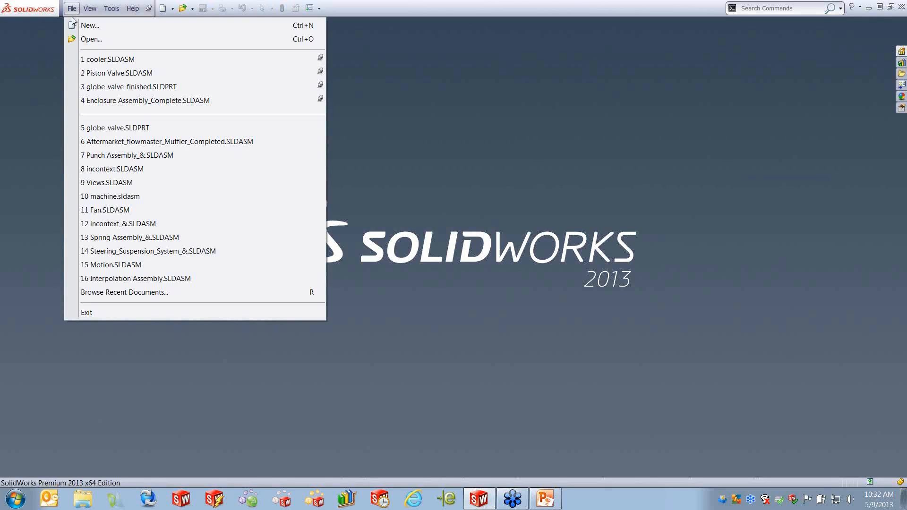
pyautogui.click(118, 73)
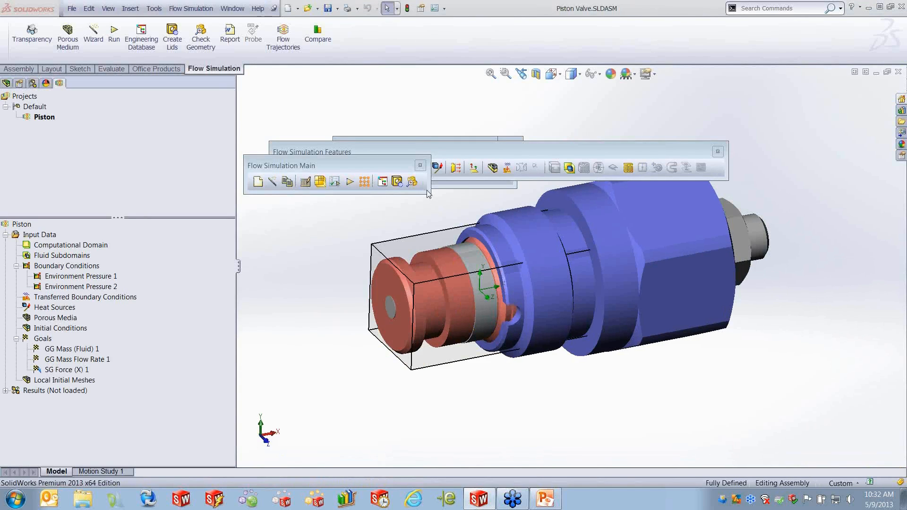
# - Close the floating Flow Simulation Main, Features and Display toolbars
pyautogui.click(420, 164)
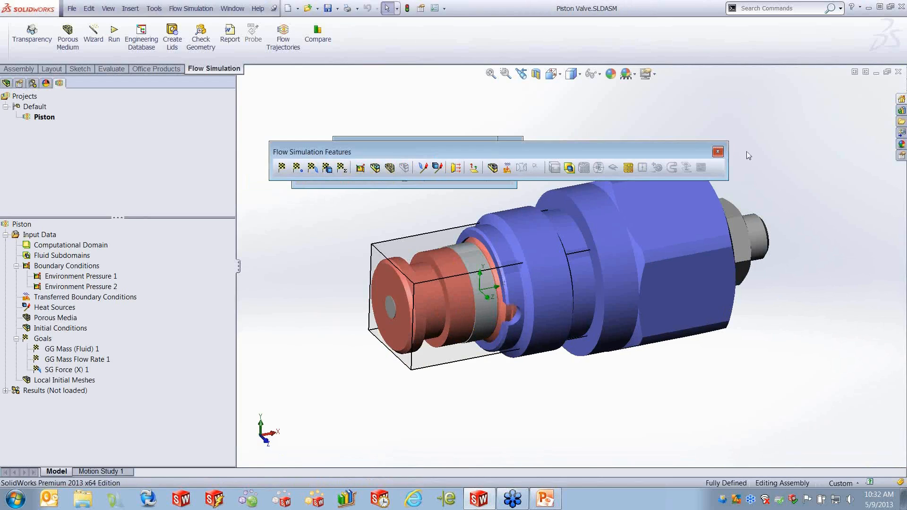
pyautogui.click(717, 152)
pyautogui.click(506, 160)
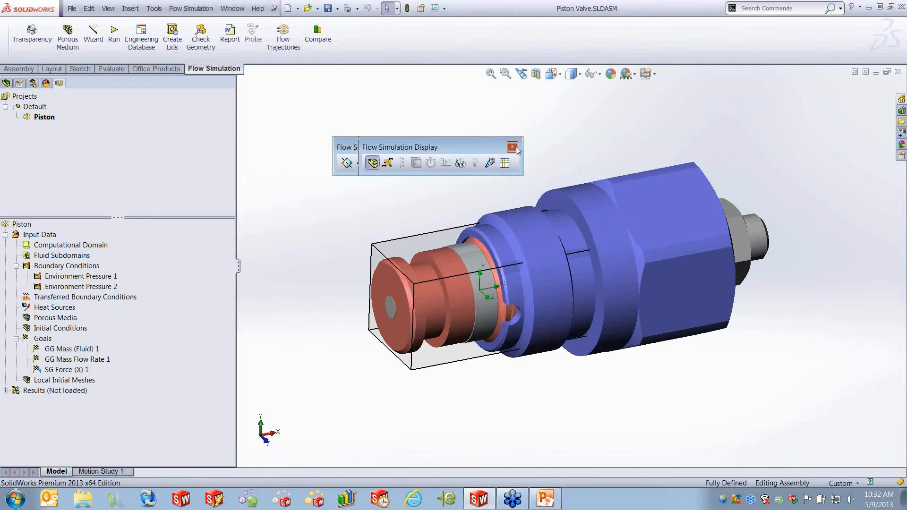
pyautogui.click(486, 148)
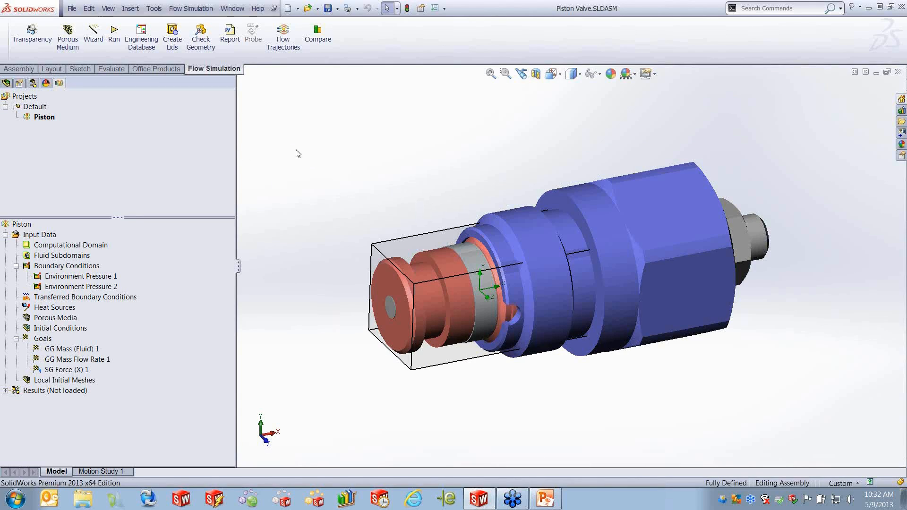
# - Set the model transparency to 0.50
pyautogui.click(39, 42)
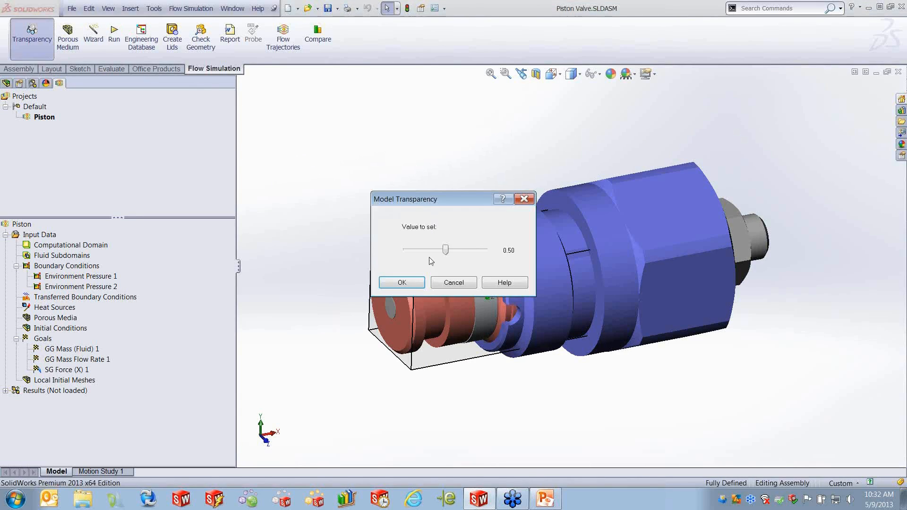
pyautogui.click(402, 283)
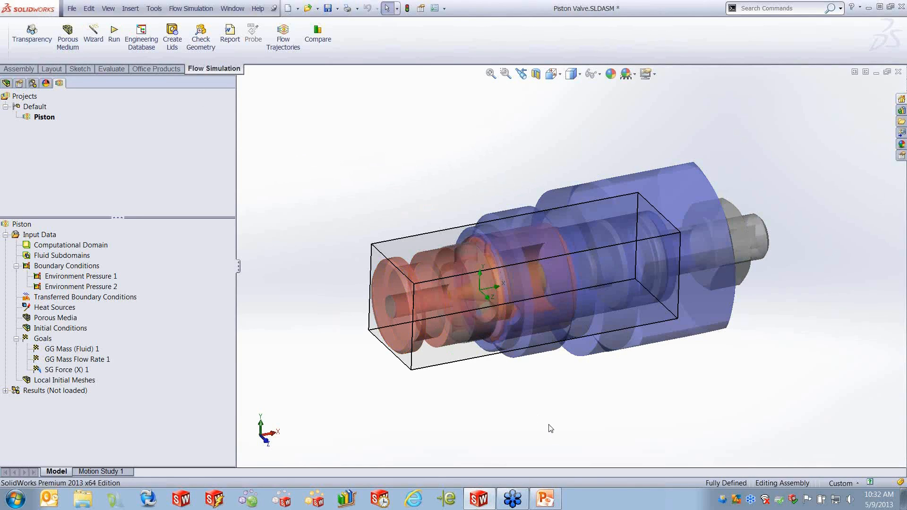
# - Apply a section view of the piston valve assembly on Plane 1
pyautogui.hotkey('ctrl', '1')
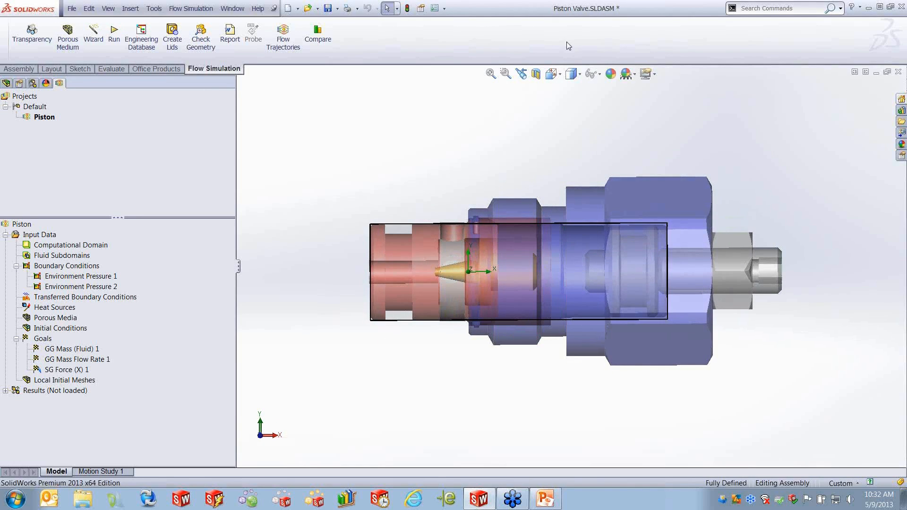
pyautogui.click(536, 73)
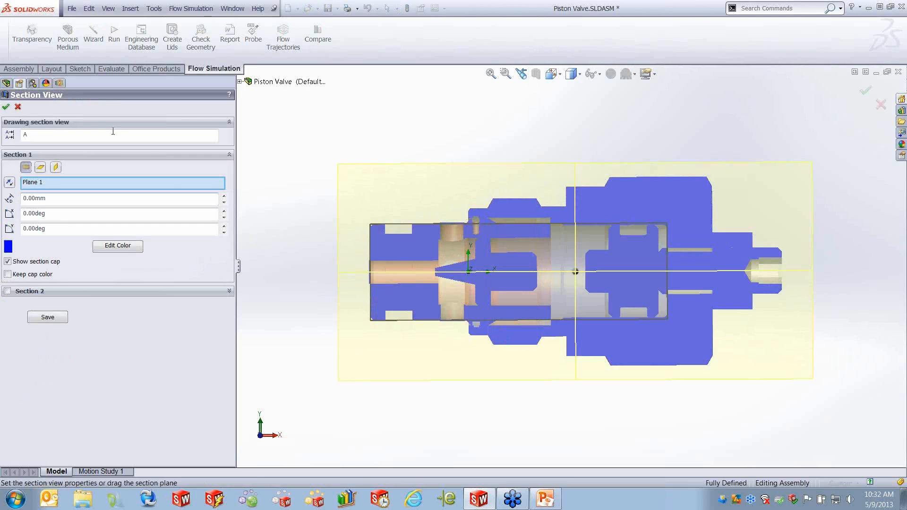
pyautogui.click(7, 106)
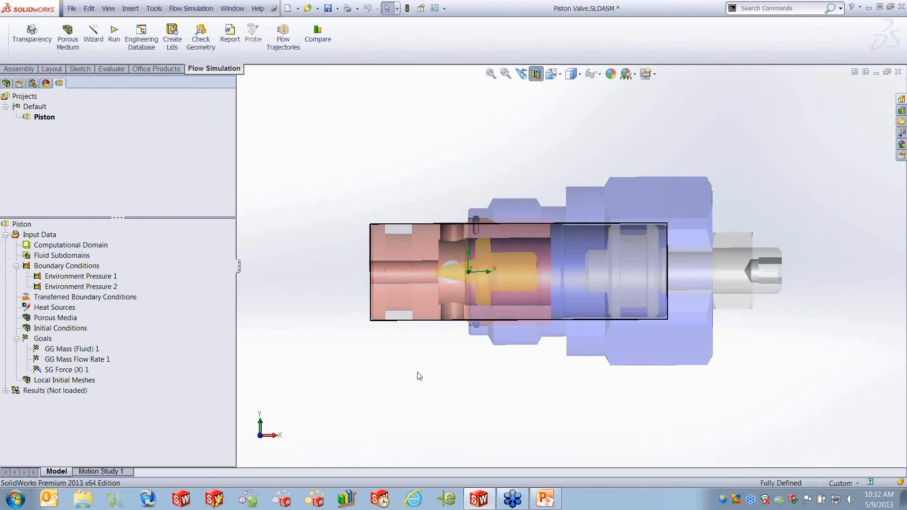
pyautogui.moveTo(444, 136); pyautogui.dragTo(480, 170, button='middle')
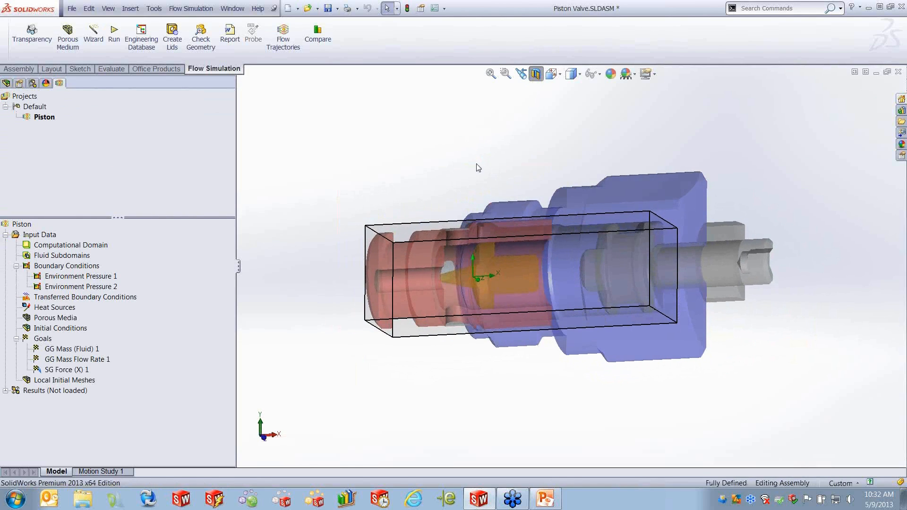
# - Increase the model transparency with the transparency slider
pyautogui.click(32, 33)
pyautogui.moveTo(446, 251); pyautogui.dragTo(486, 250)
pyautogui.click(401, 283)
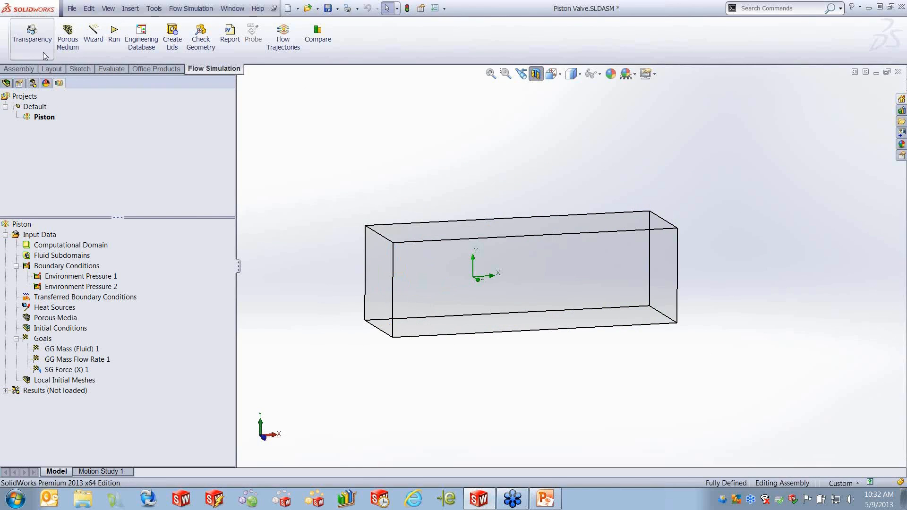
# - Set the model transparency to 0.00
pyautogui.click(32, 33)
pyautogui.moveTo(446, 250); pyautogui.dragTo(406, 250)
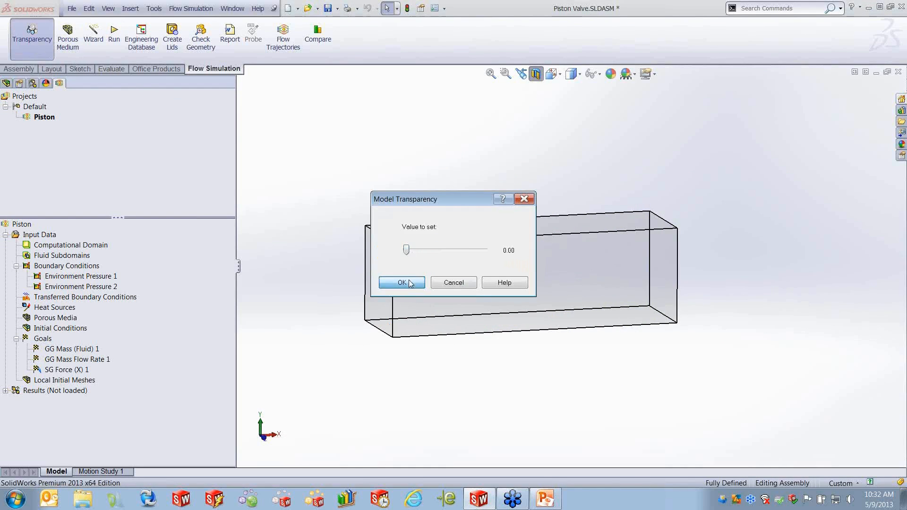
pyautogui.click(402, 283)
# - Open the Environment Pressure 1 boundary condition definition to review its settings, then close it
pyautogui.scroll(-4, 454, 285)
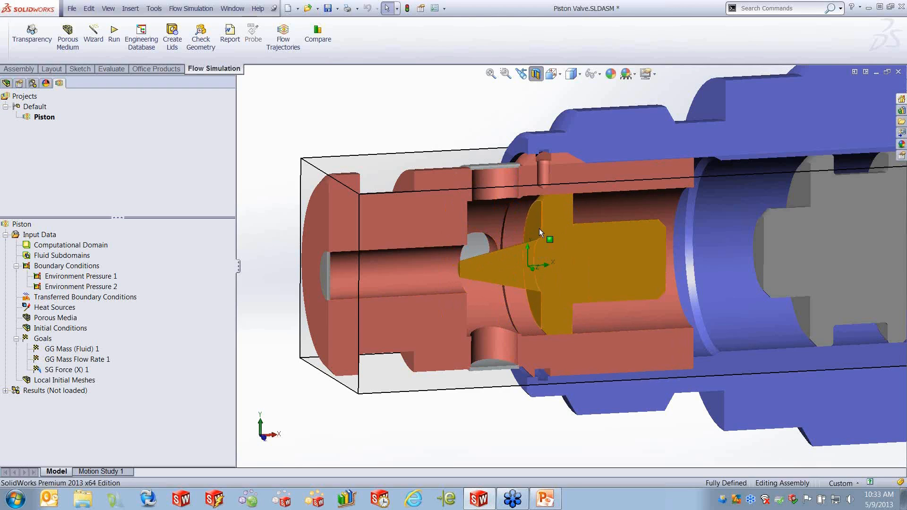
pyautogui.scroll(2, 580, 272)
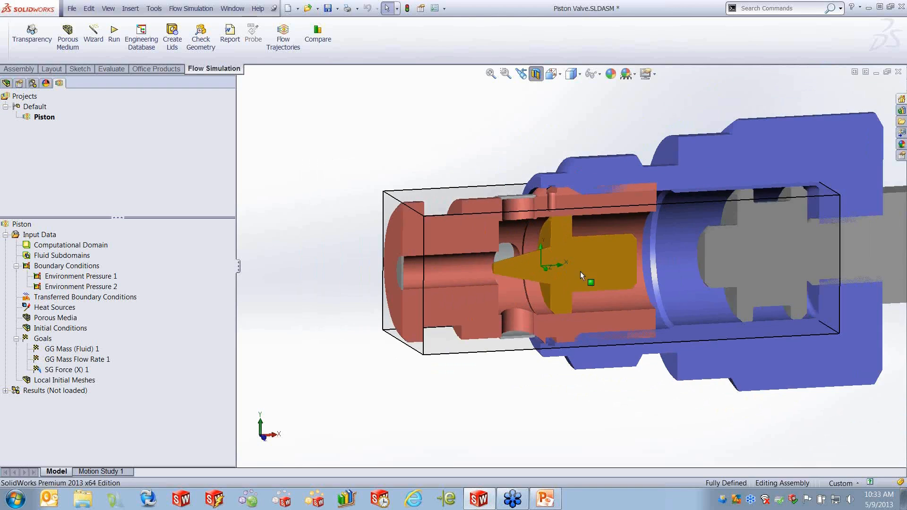
pyautogui.moveTo(620, 278); pyautogui.dragTo(621, 286, button='middle')
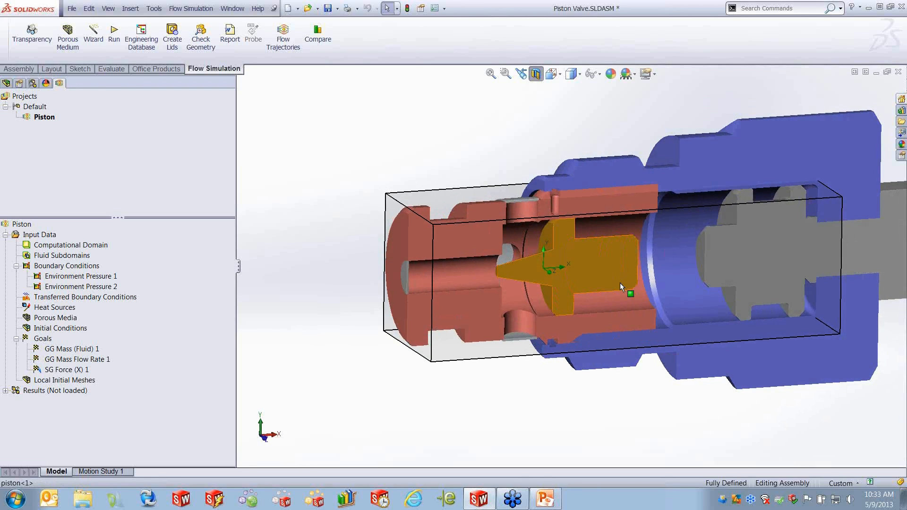
pyautogui.rightClick(98, 280)
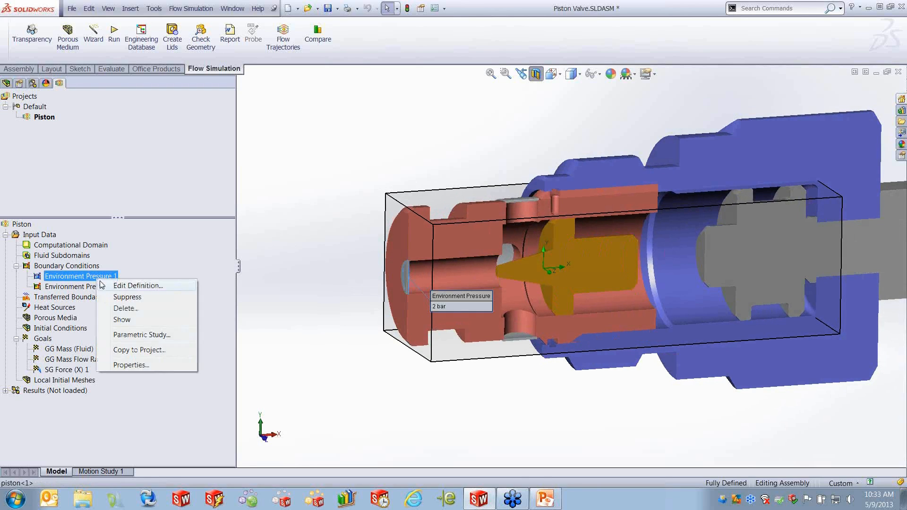
pyautogui.click(141, 286)
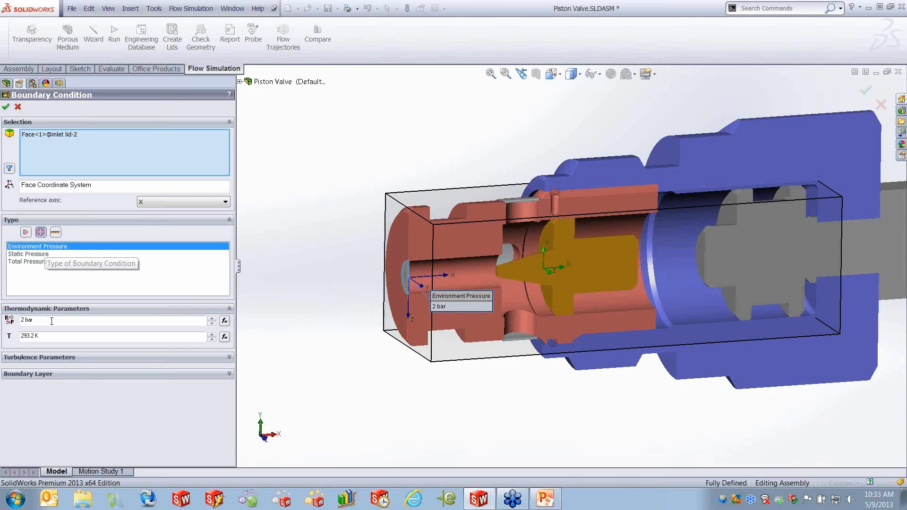
pyautogui.click(27, 321)
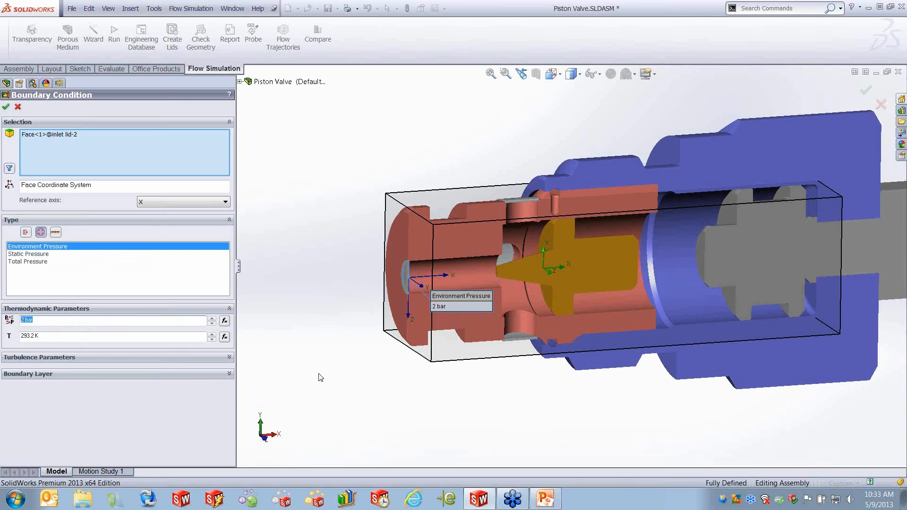
pyautogui.click(5, 106)
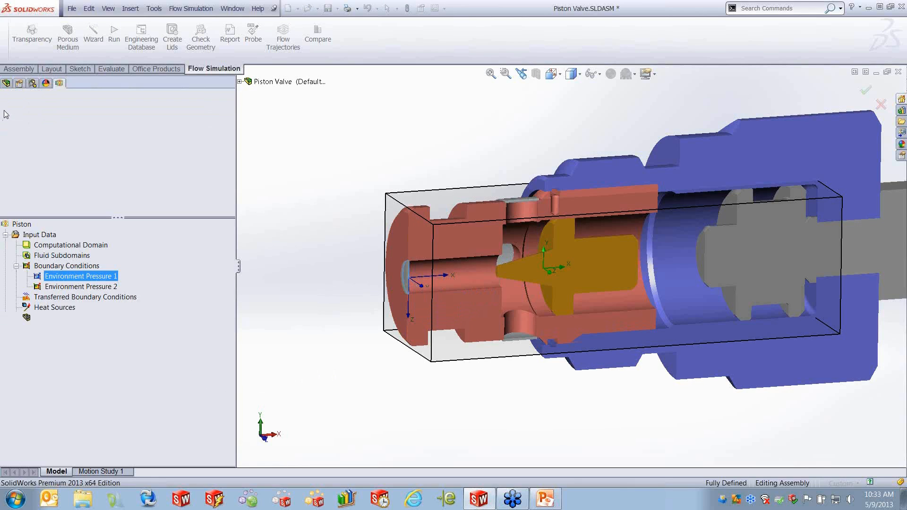
# - Select Environment Pressure 2 to inspect its boundary condition on the model
pyautogui.moveTo(518, 200); pyautogui.dragTo(548, 232, button='middle')
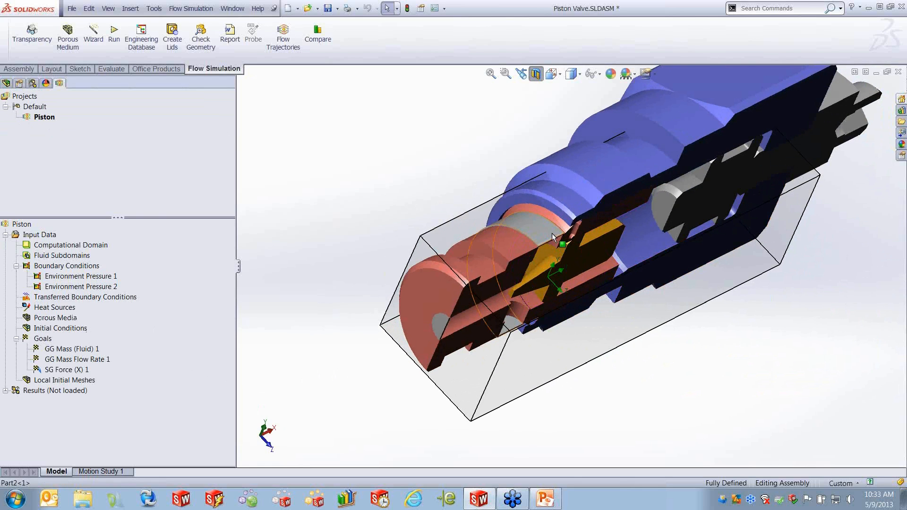
pyautogui.moveTo(595, 317); pyautogui.dragTo(539, 277, button='middle')
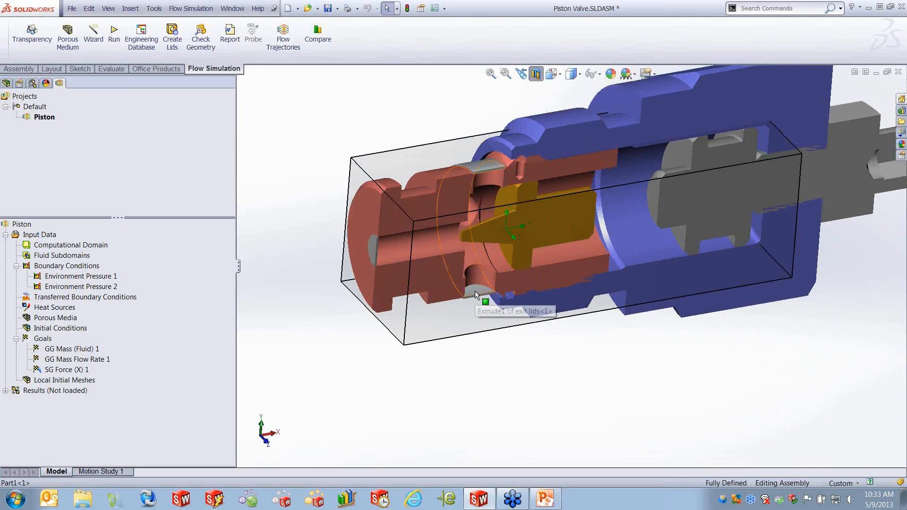
pyautogui.click(72, 288)
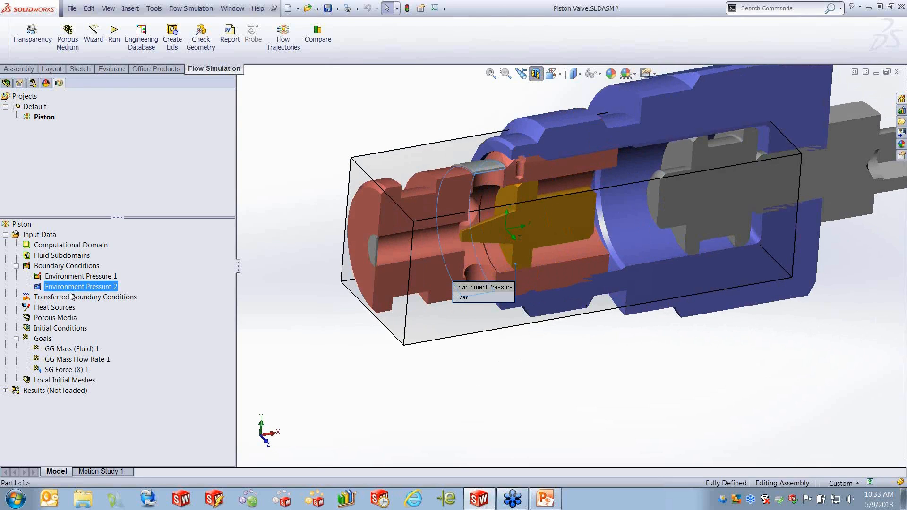
pyautogui.click(285, 351)
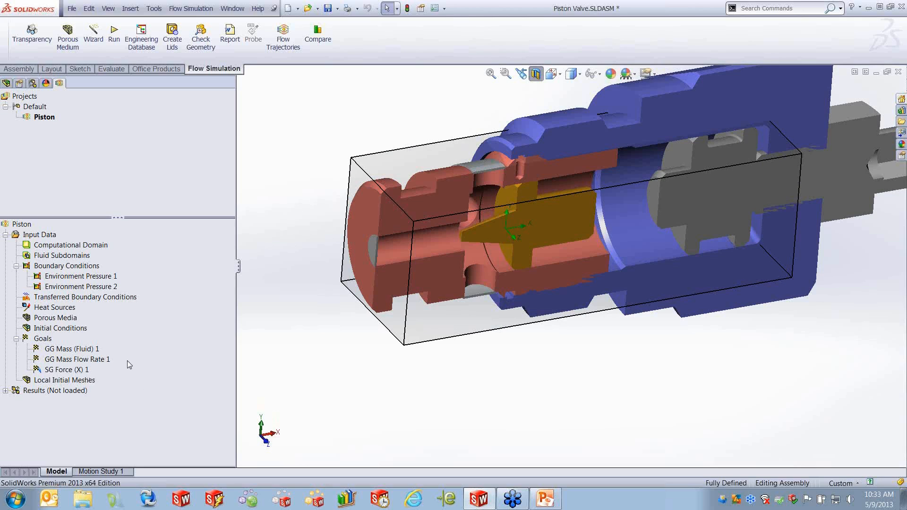
# - Open the SG Force (X) 1 goal definition to review its selected faces and parameter, then close it
pyautogui.click(90, 360)
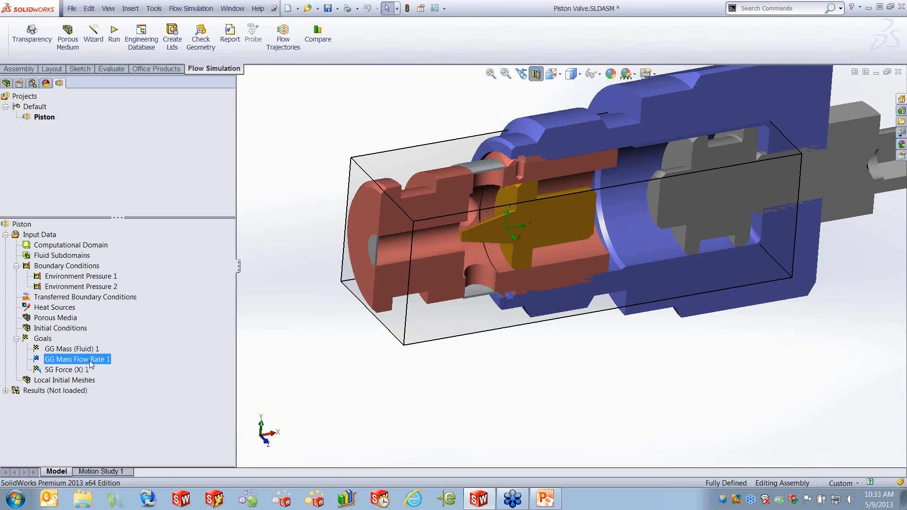
pyautogui.rightClick(84, 372)
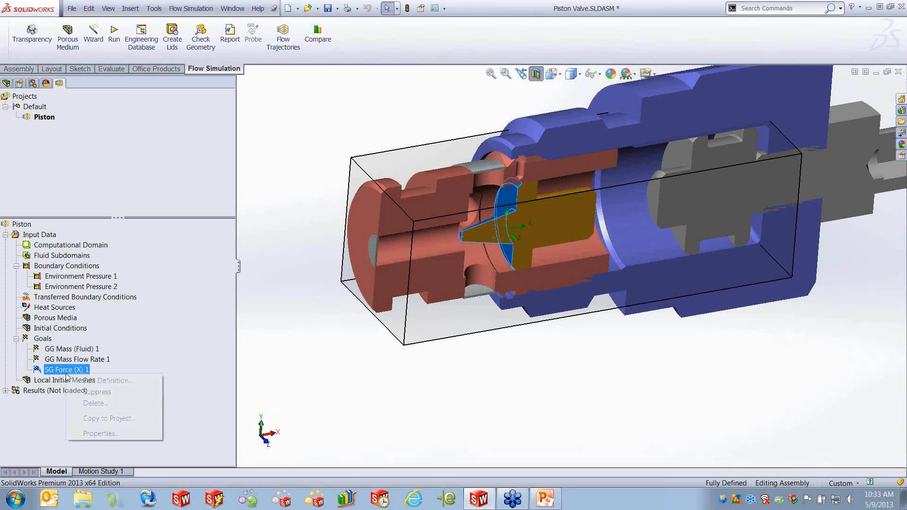
pyautogui.click(128, 380)
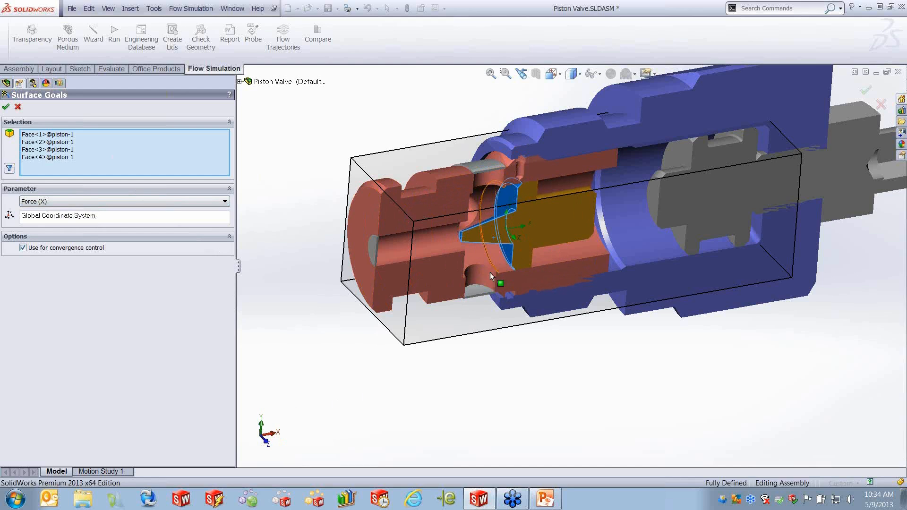
pyautogui.click(6, 107)
# - Load the Piston project's results and expand the Results folder
pyautogui.rightClick(46, 395)
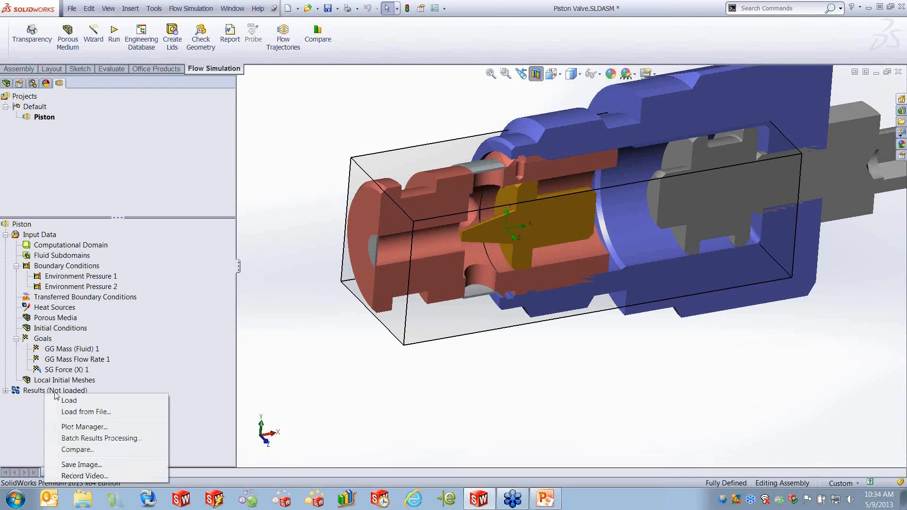
pyautogui.click(54, 402)
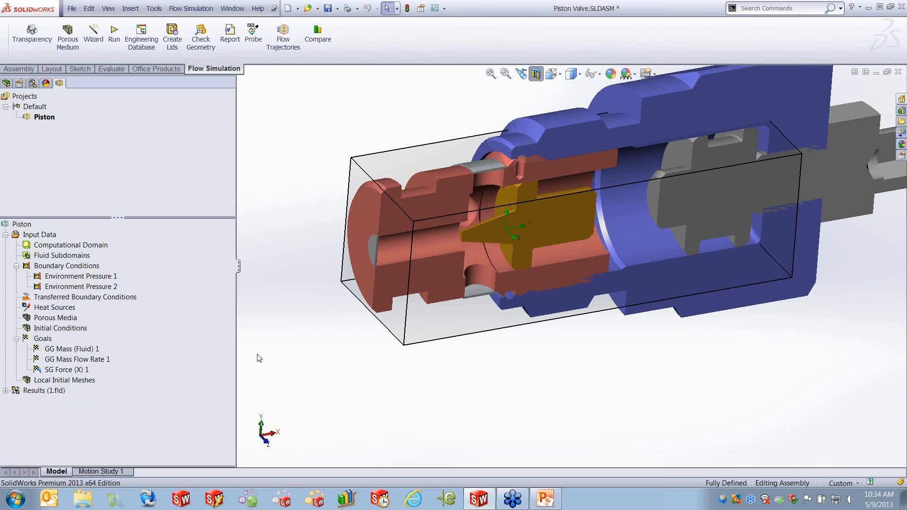
pyautogui.click(5, 391)
# - Show Cut Plot 1 pressure contours on the valve model
pyautogui.rightClick(64, 318)
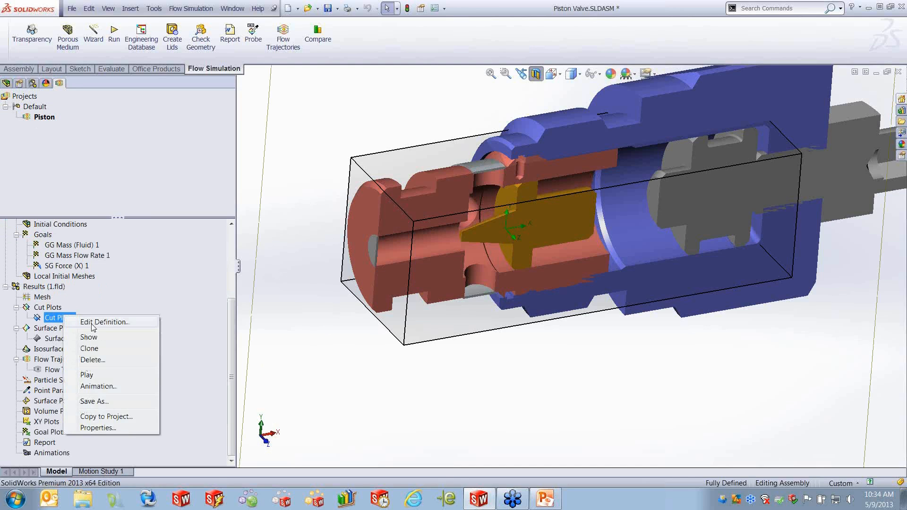
pyautogui.click(89, 338)
pyautogui.click(350, 376)
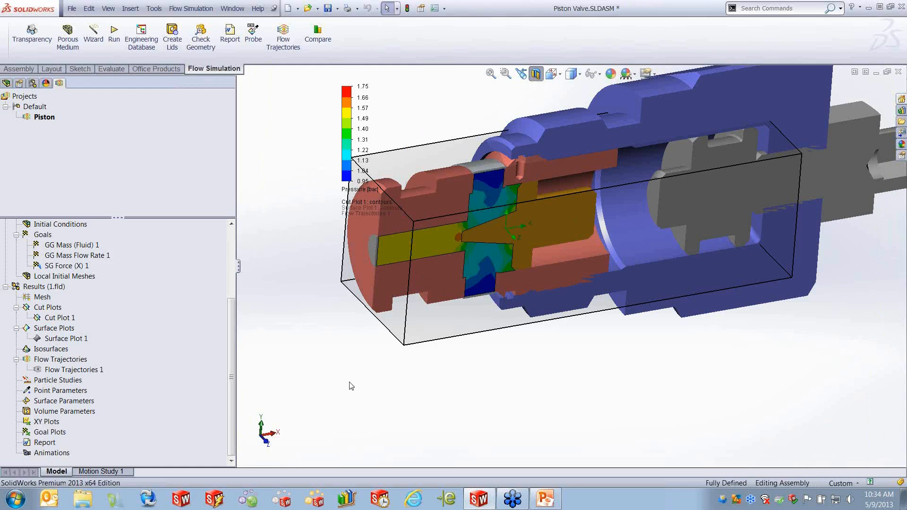
pyautogui.scroll(2, 351, 379)
pyautogui.moveTo(392, 376); pyautogui.dragTo(372, 344, button='middle')
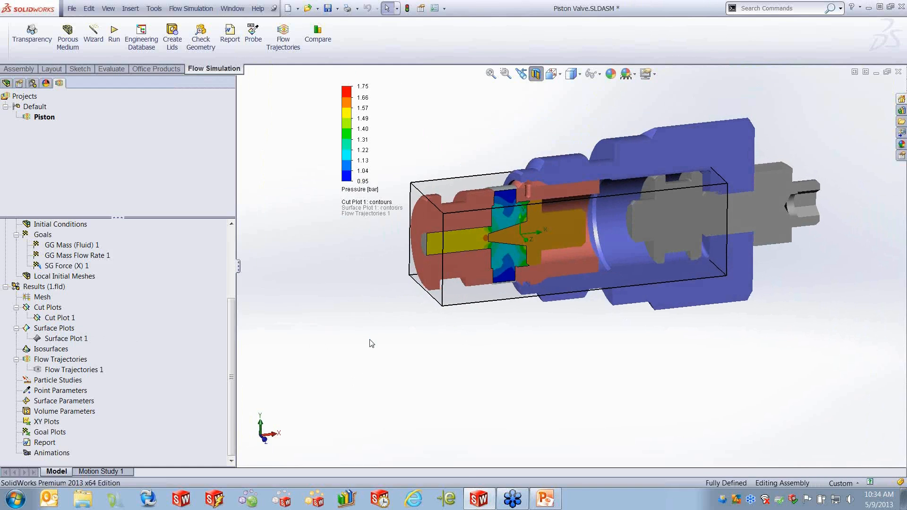
# - Show Flow Trajectories 1 through the piston gap
pyautogui.rightClick(76, 370)
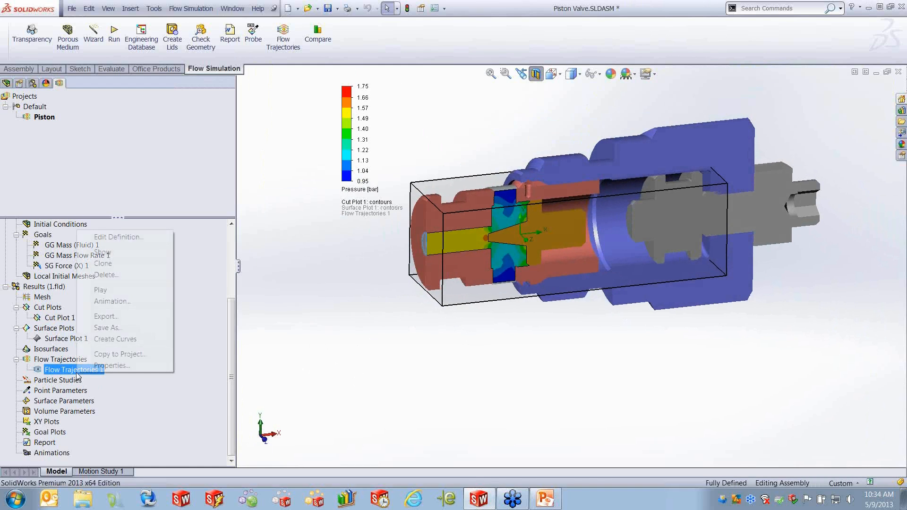
pyautogui.click(120, 258)
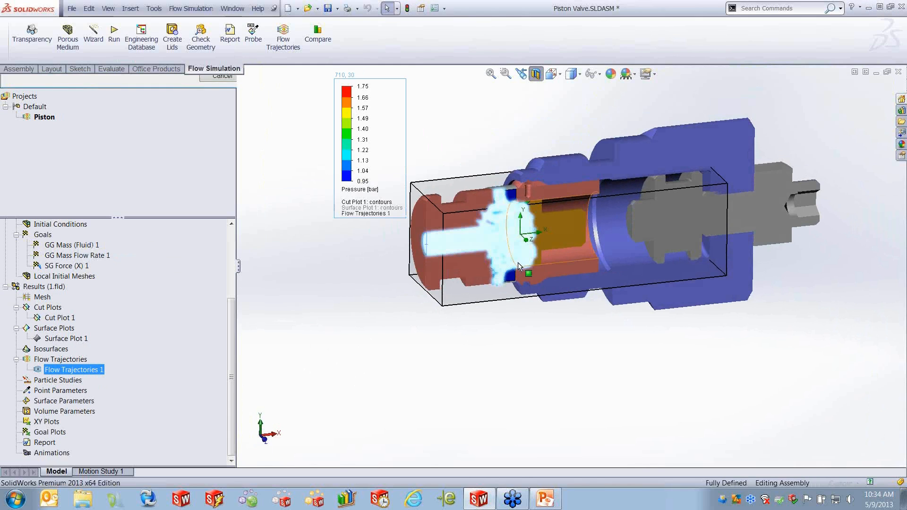
pyautogui.click(472, 364)
pyautogui.scroll(-5, 517, 252)
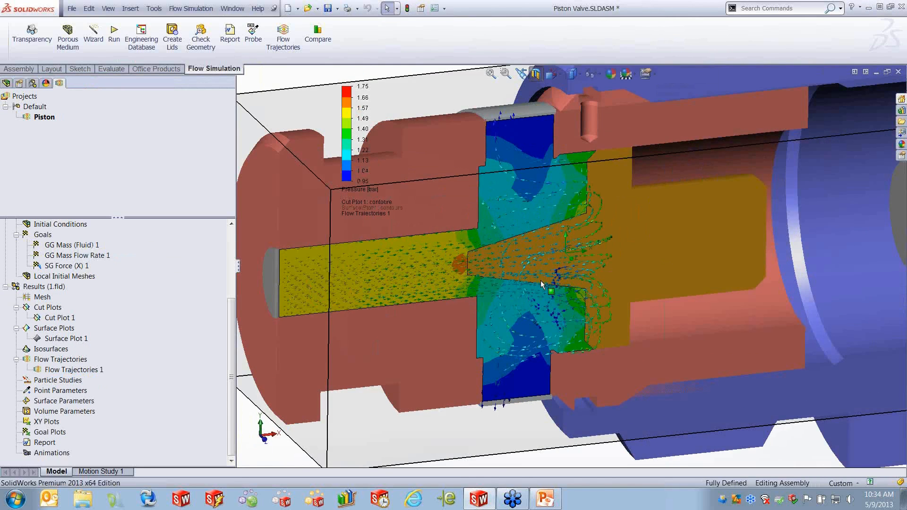
pyautogui.scroll(-3, 543, 286)
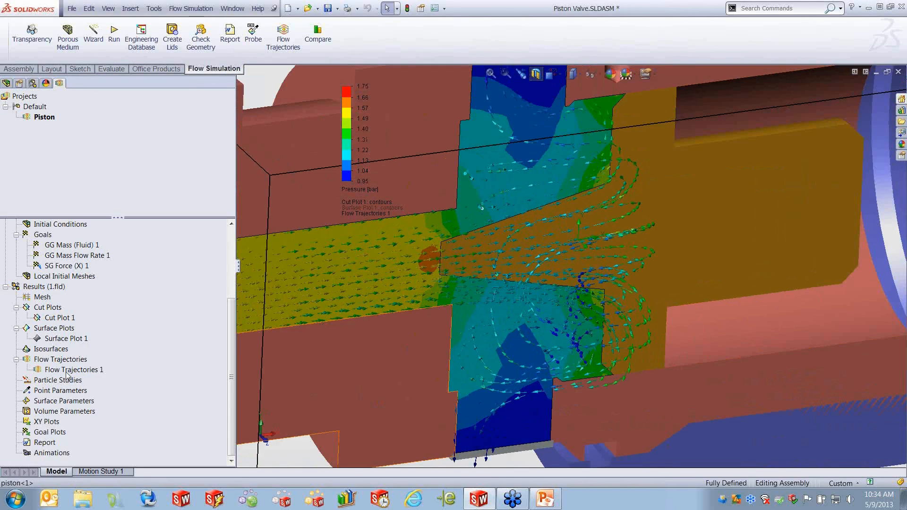
# - Play the Flow Trajectories 1 animation, then stop it
pyautogui.click(70, 370)
pyautogui.rightClick(71, 370)
pyautogui.click(100, 286)
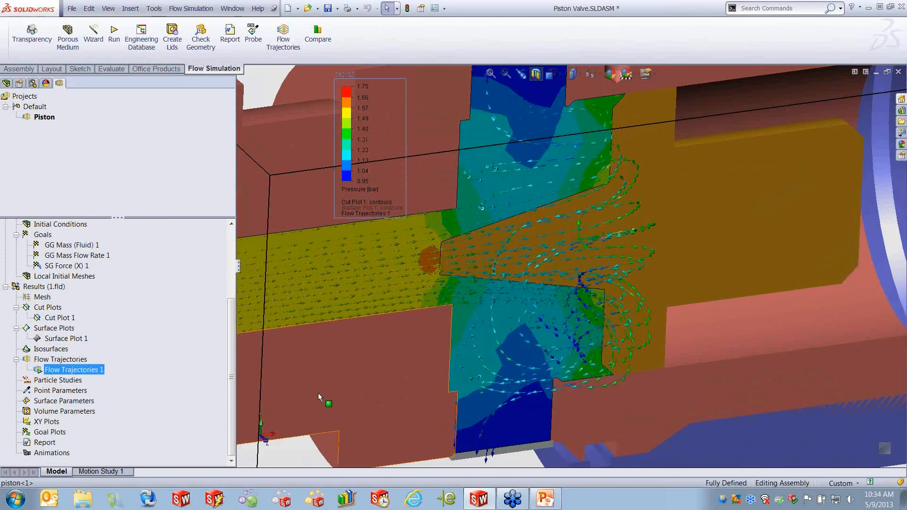
pyautogui.rightClick(86, 370)
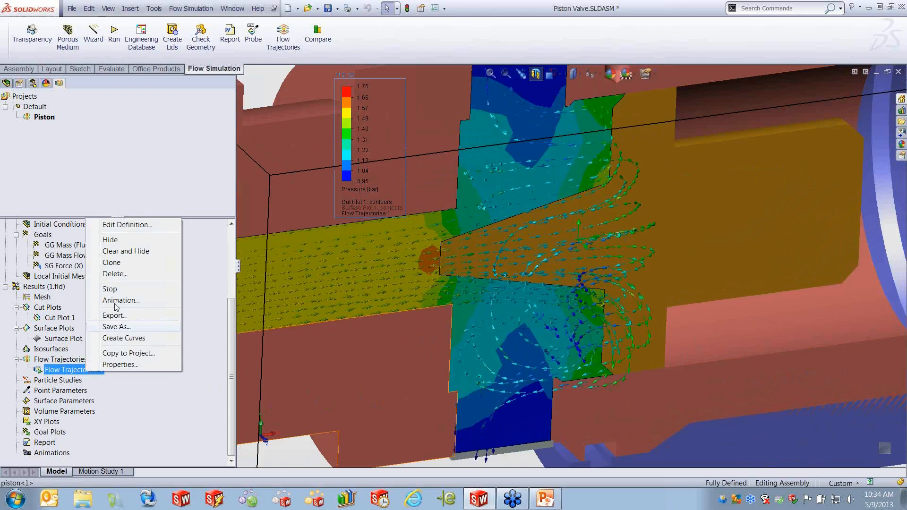
pyautogui.click(110, 289)
# - Insert a goal plot for SG Force (X) 1, show its results table, then close the goal plot
pyautogui.rightClick(44, 433)
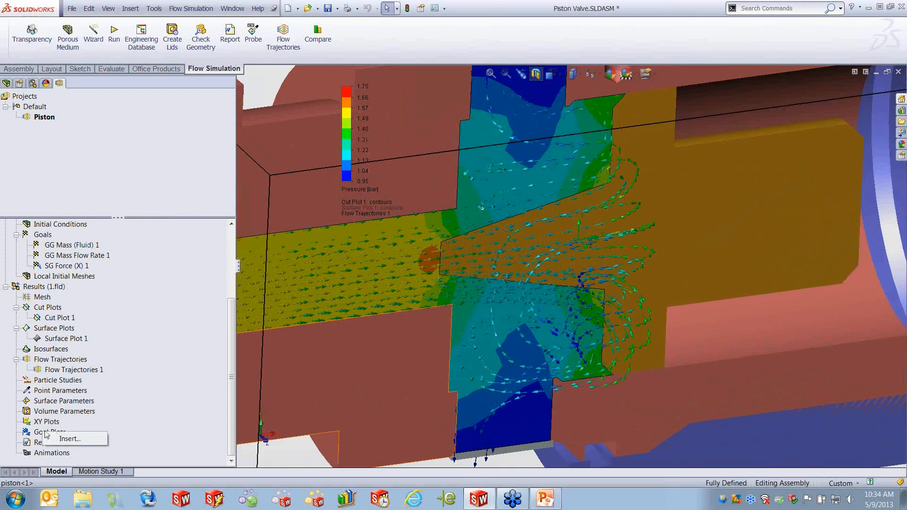
pyautogui.click(66, 440)
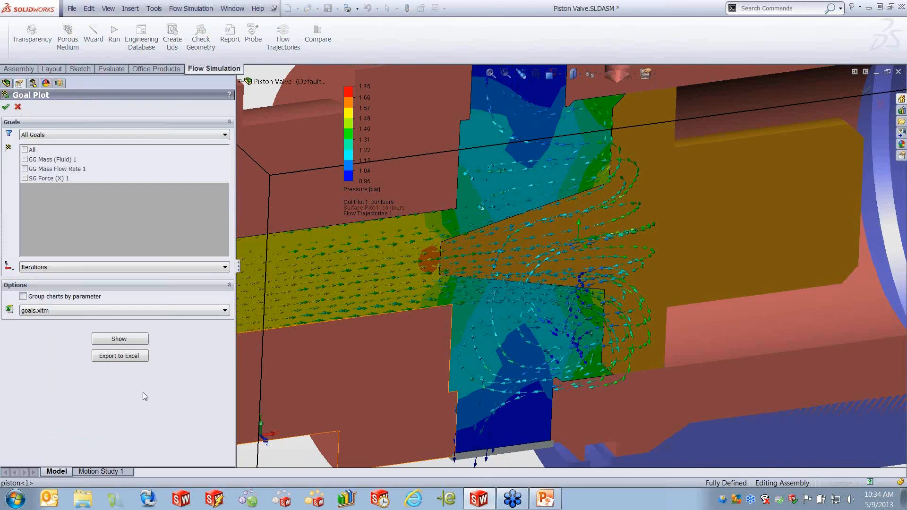
pyautogui.click(27, 179)
pyautogui.click(24, 178)
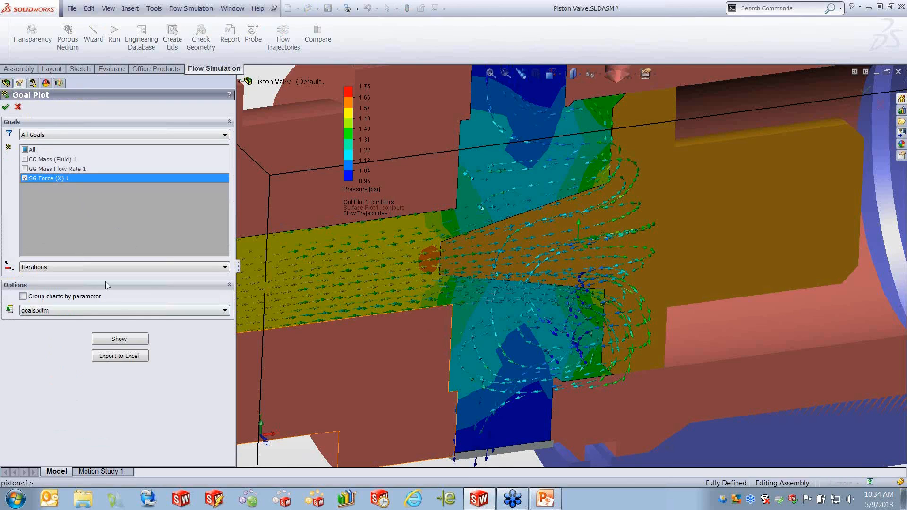
pyautogui.click(131, 339)
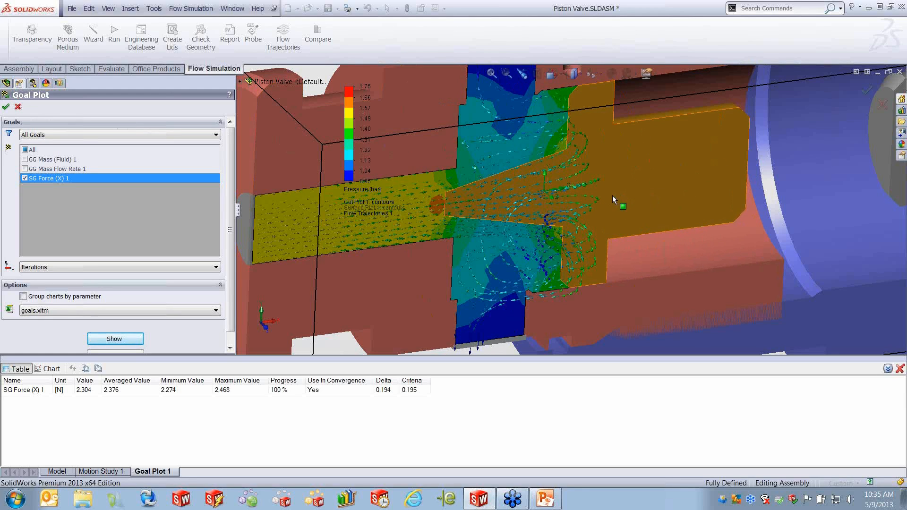
pyautogui.click(18, 106)
# - Open the Parametric Study for the Piston Valve assembly
pyautogui.scroll(4, 297, 186)
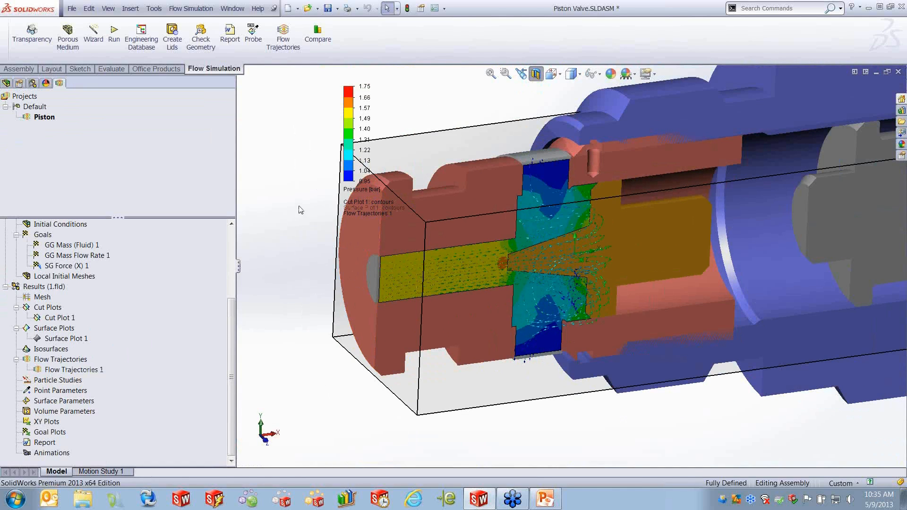
pyautogui.click(191, 8)
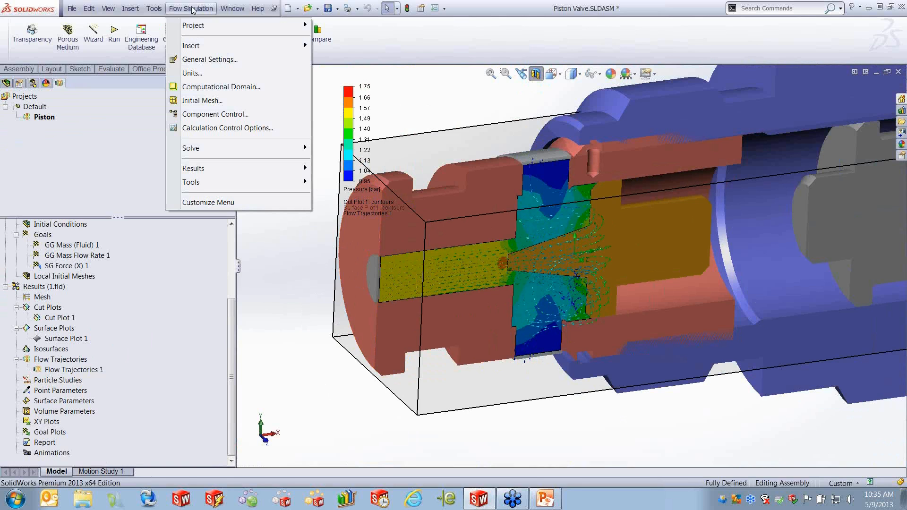
pyautogui.moveTo(206, 151)
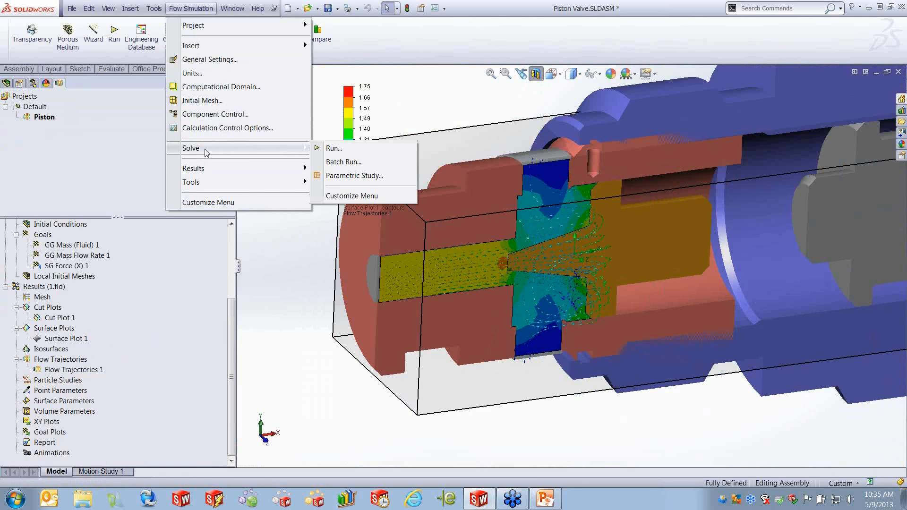
pyautogui.click(367, 176)
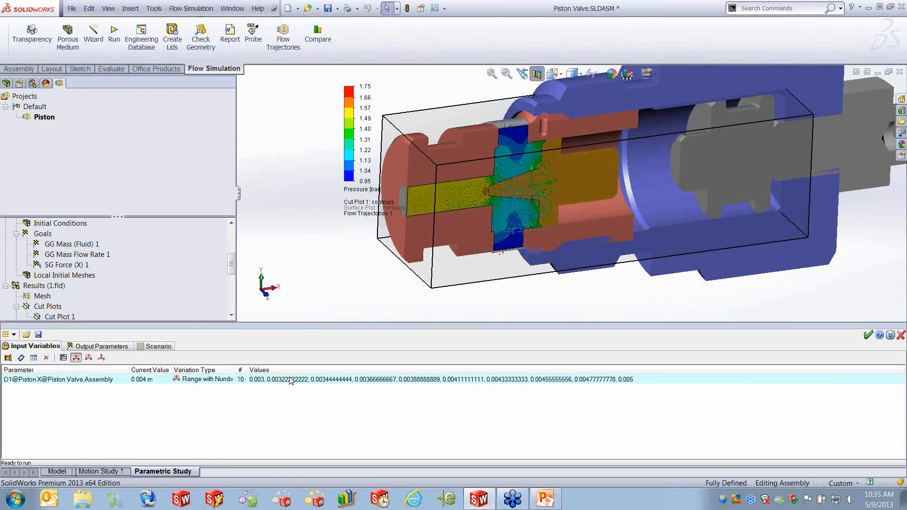
# - Replace the existing input variable with the Piston X mate dimension D1 from MateGroup1
pyautogui.click(47, 358)
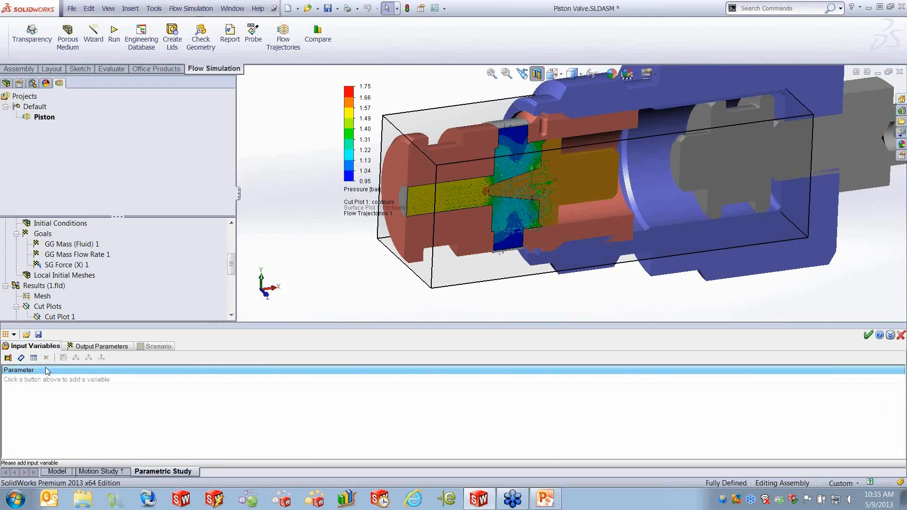
pyautogui.click(21, 357)
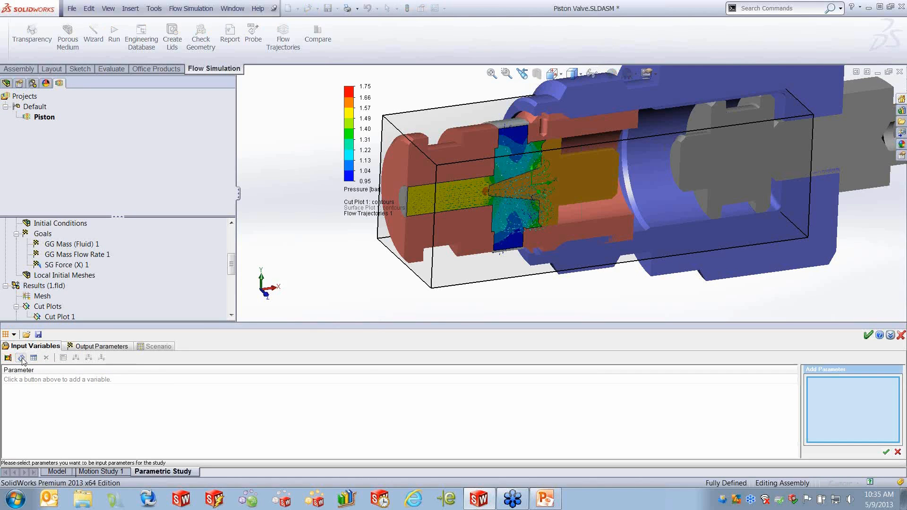
pyautogui.click(6, 83)
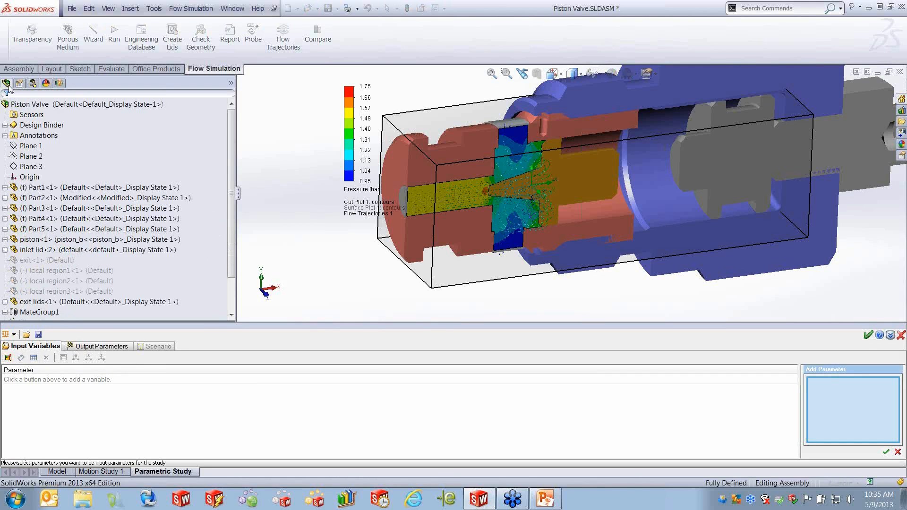
pyautogui.click(80, 291)
pyautogui.click(5, 312)
pyautogui.click(55, 297)
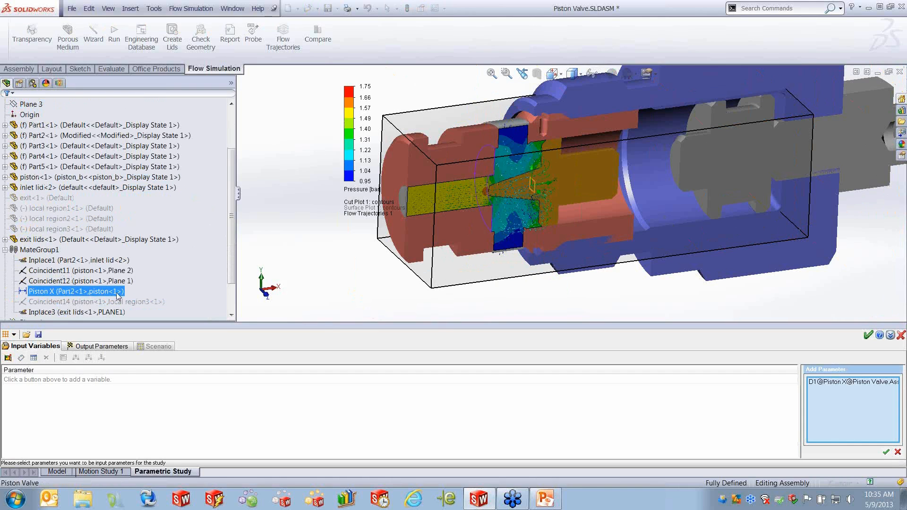
pyautogui.click(886, 452)
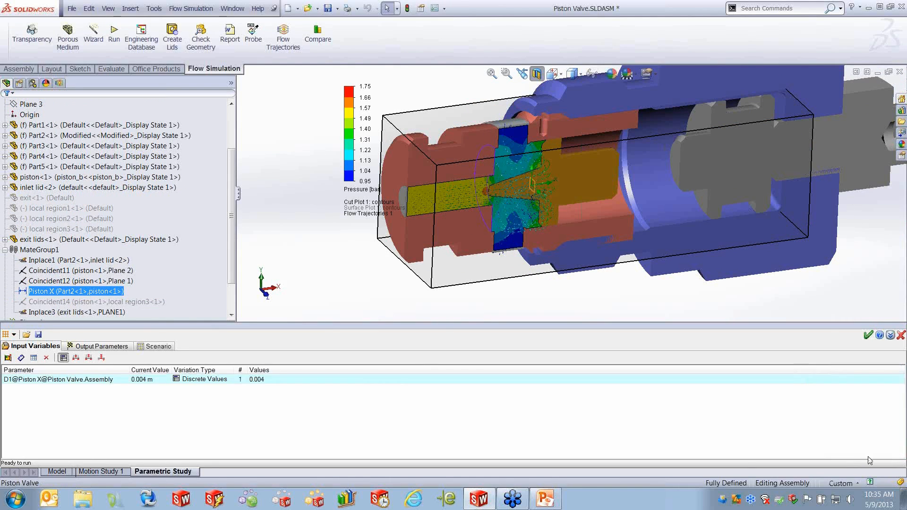
# - Set D1's variation to Range with Step from 0.003 m to 0.005 m with a 0.0001 m step
pyautogui.click(87, 359)
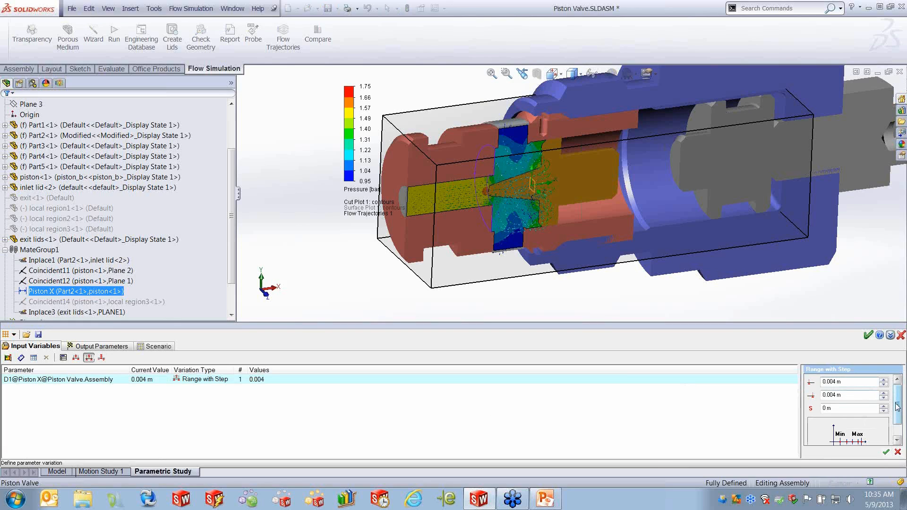
pyautogui.write('6')
pyautogui.click(833, 395)
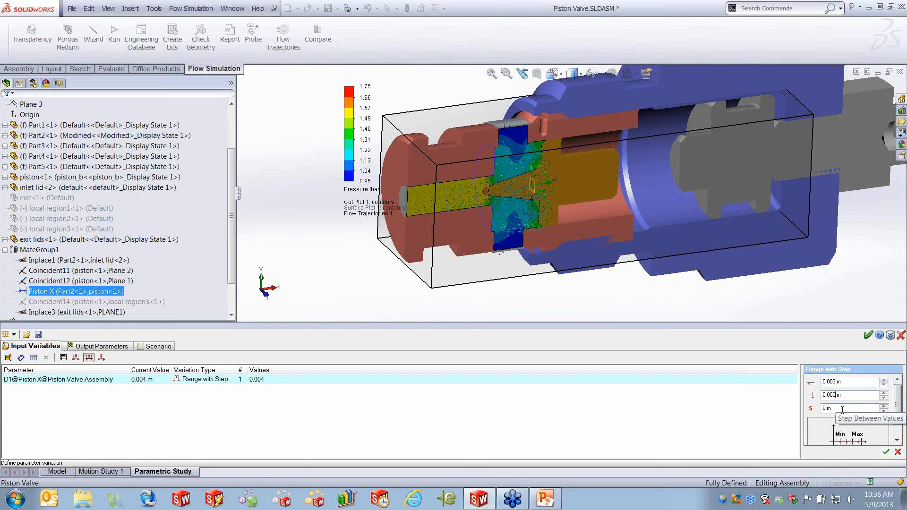
pyautogui.click(826, 408)
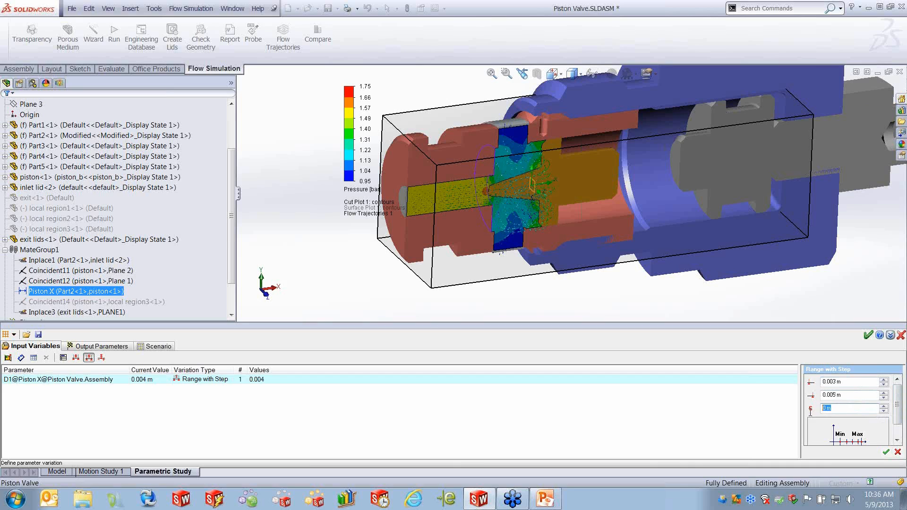
pyautogui.press('BackSpace')
pyautogui.click(886, 452)
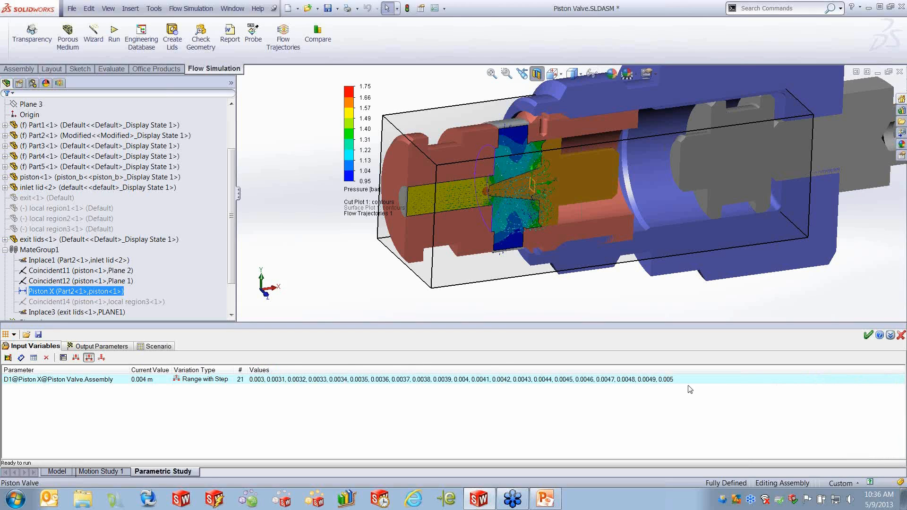
# - Change D1's step between values to 0.001 m
pyautogui.click(109, 348)
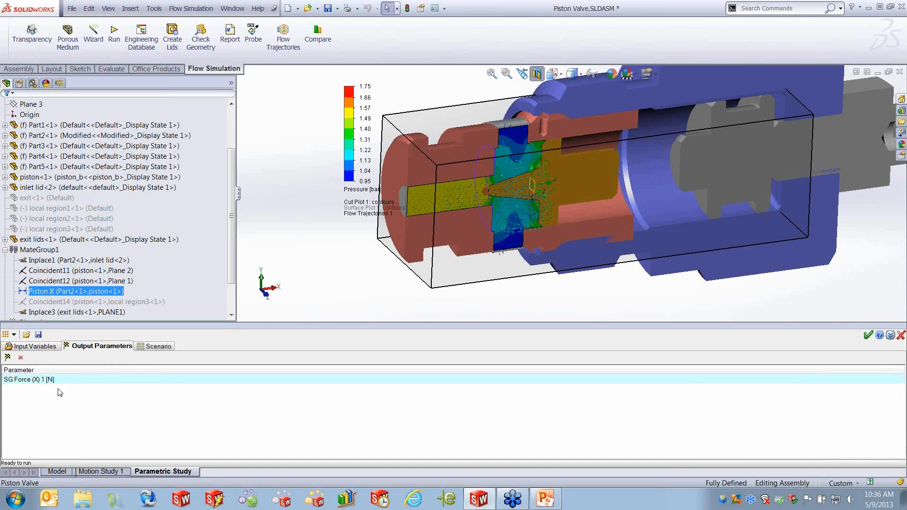
pyautogui.click(47, 348)
pyautogui.click(274, 382)
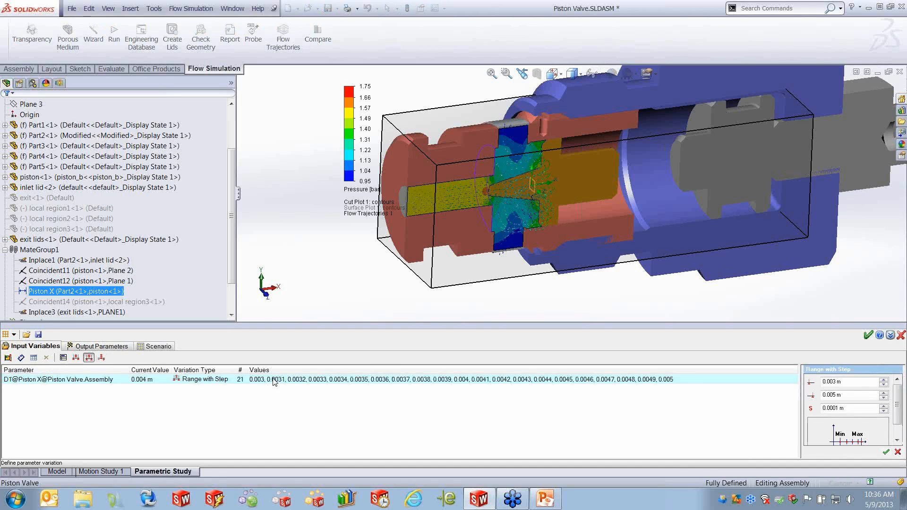
pyautogui.click(847, 409)
pyautogui.click(886, 452)
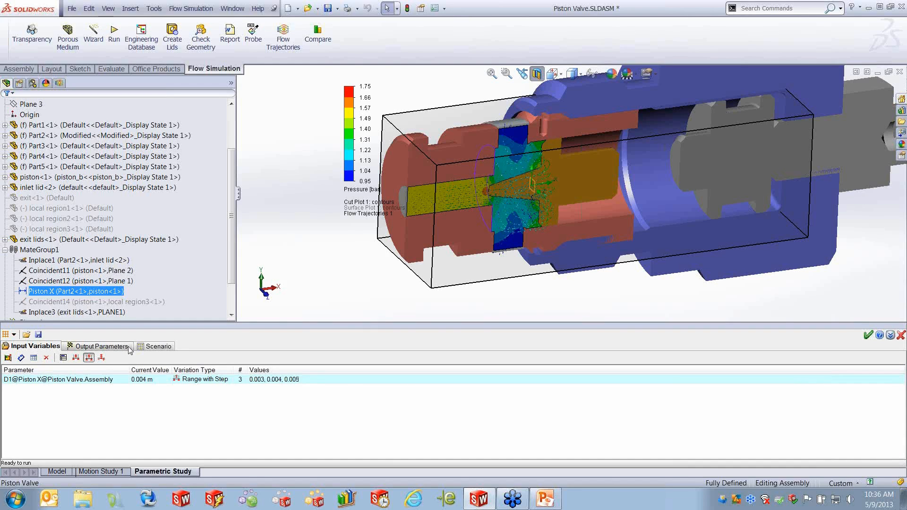
# - Check the SG Force (X) 1 output parameter and reset the scenario to the new design points
pyautogui.click(111, 350)
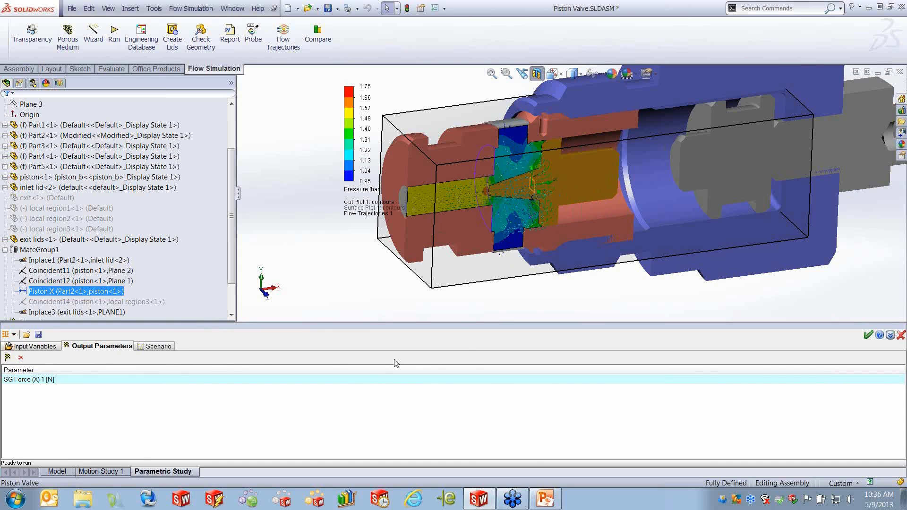
pyautogui.click(156, 346)
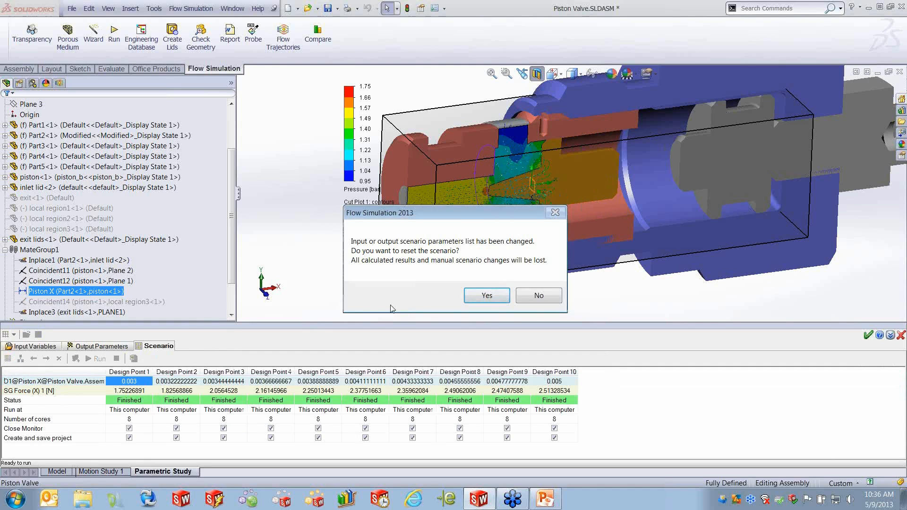
pyautogui.click(491, 299)
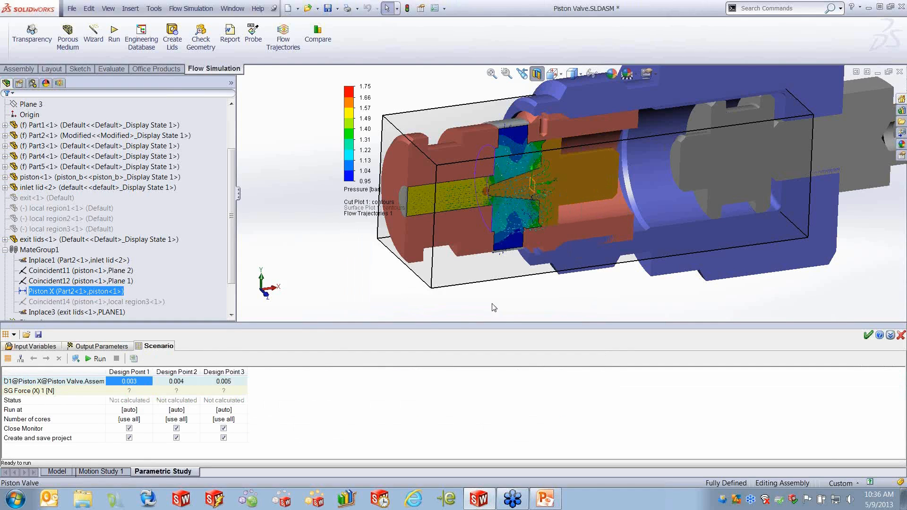
# - Run the parametric study and enlarge the solver's velocity preview window
pyautogui.click(98, 358)
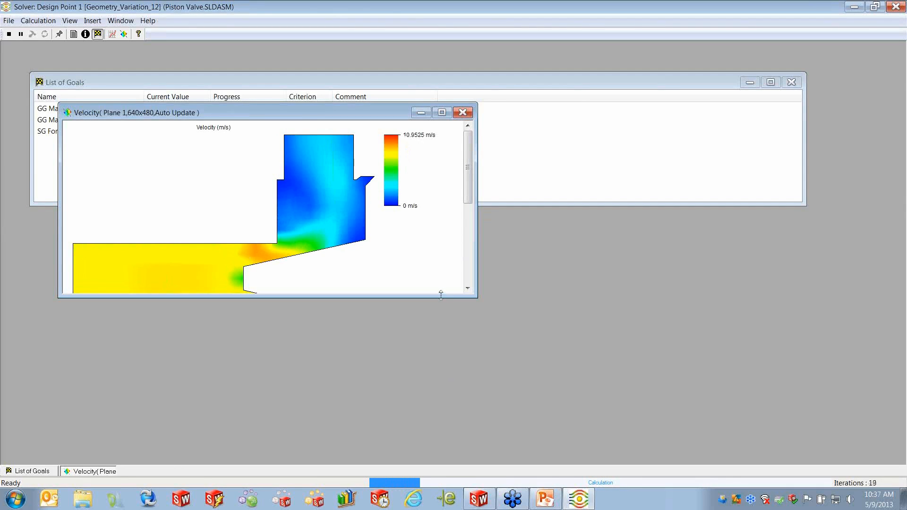
pyautogui.moveTo(442, 297); pyautogui.dragTo(442, 409)
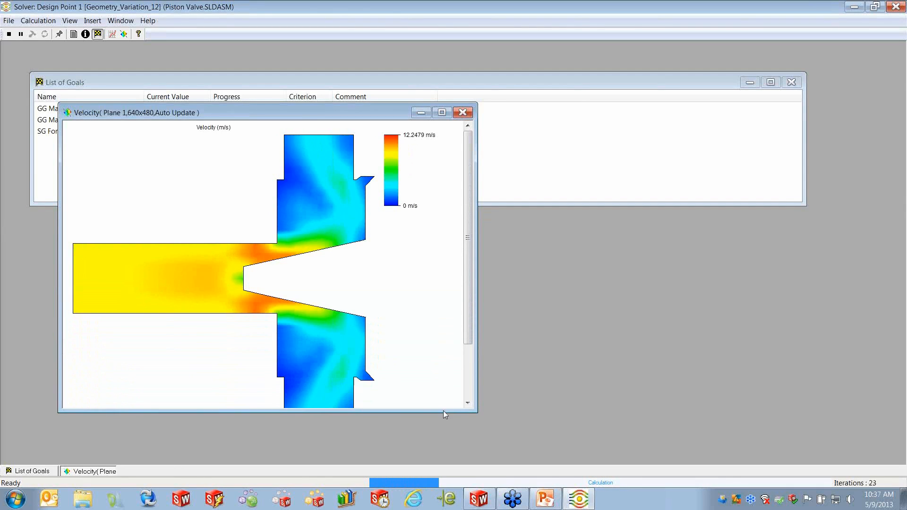
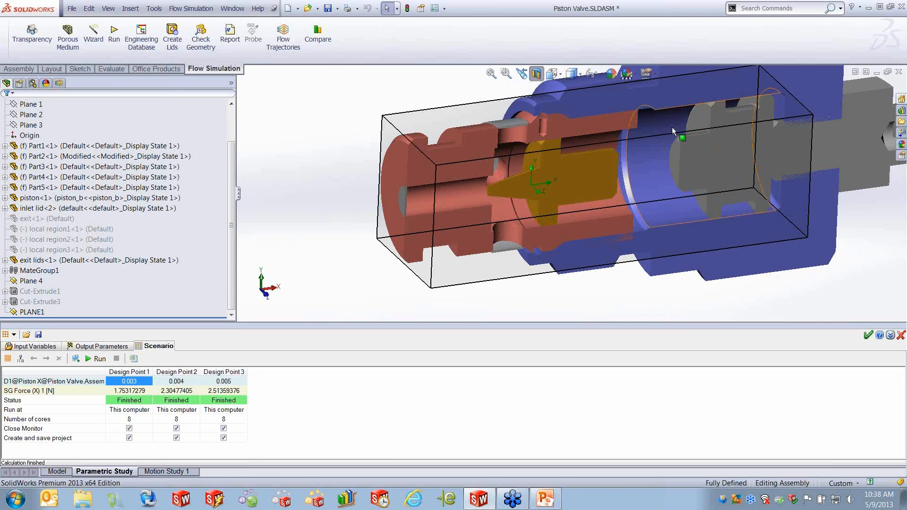
# - Close the Piston Valve assembly and open Enclosure Assembly_Complete.SLDASM from the recent documents
pyautogui.click(899, 71)
pyautogui.click(409, 273)
pyautogui.click(71, 8)
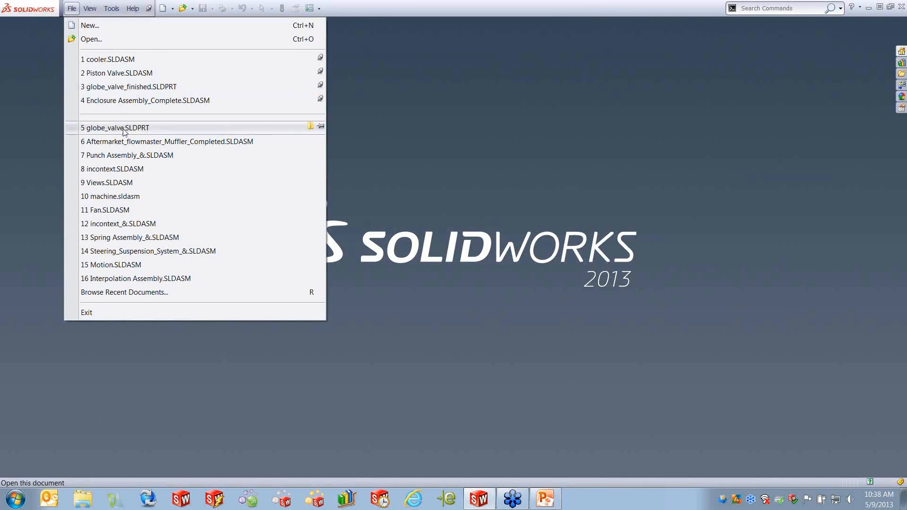
pyautogui.click(129, 101)
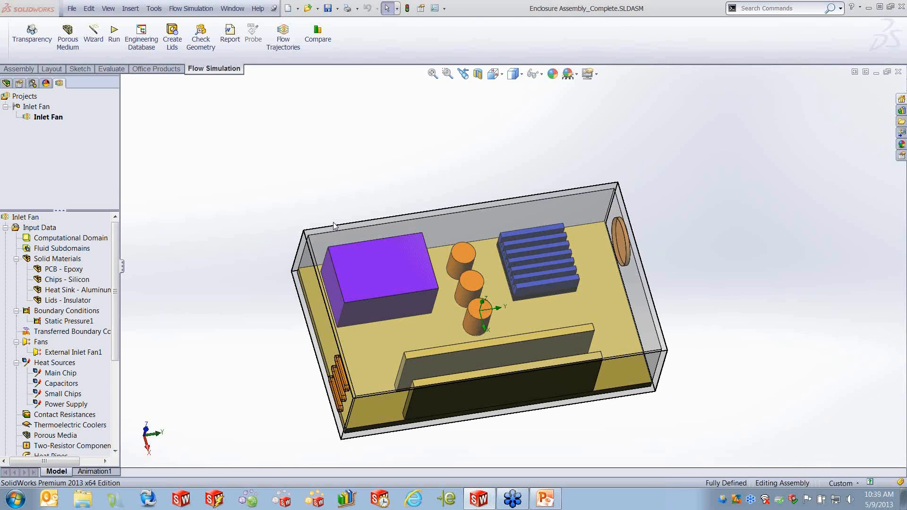
# - Start the project Wizard and name the new project Projectx
pyautogui.moveTo(722, 320); pyautogui.dragTo(689, 260, button='middle')
pyautogui.scroll(-2, 541, 369)
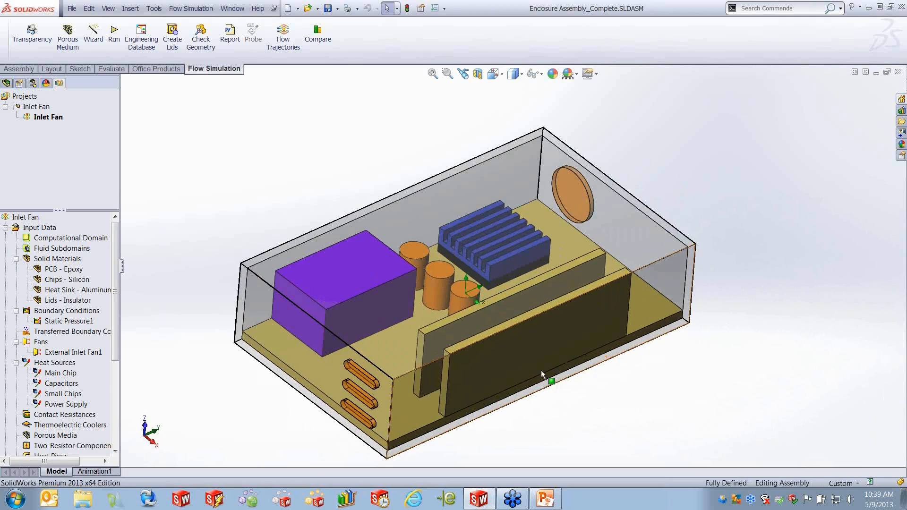
pyautogui.scroll(-1, 539, 367)
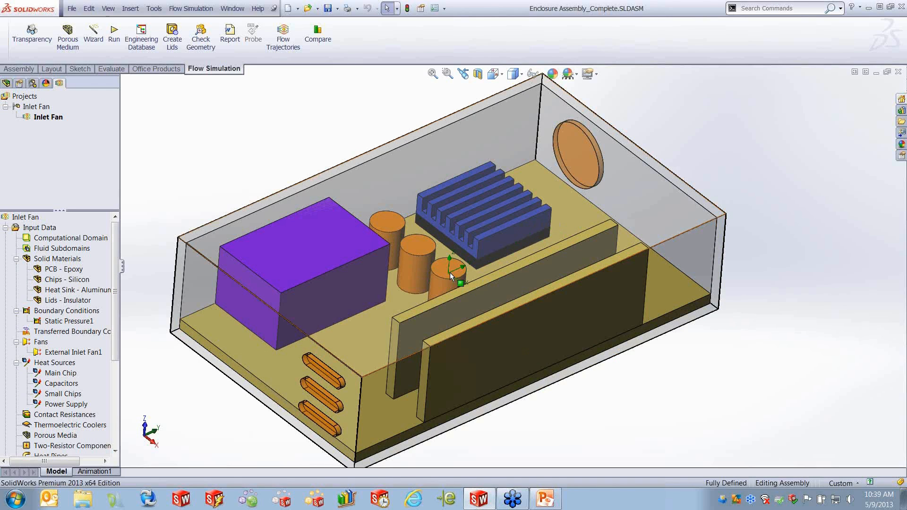
pyautogui.moveTo(398, 360); pyautogui.dragTo(526, 253, button='middle')
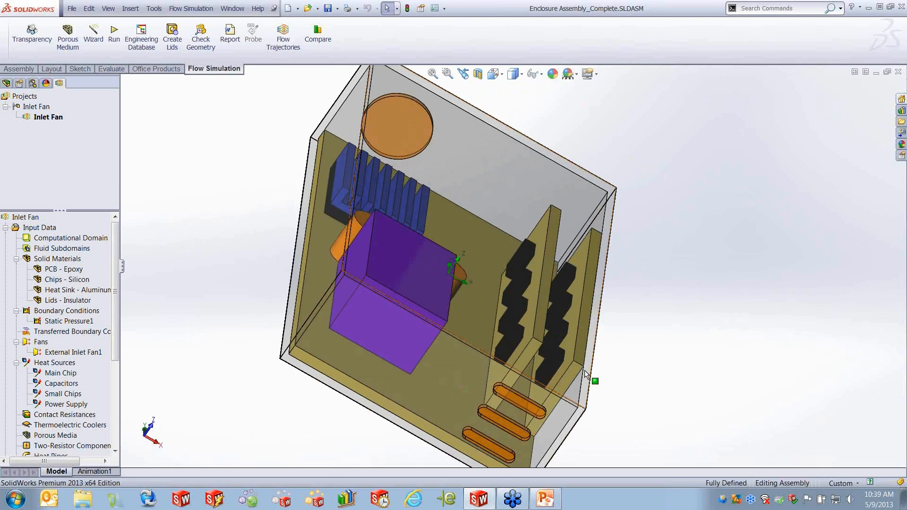
pyautogui.moveTo(589, 369); pyautogui.dragTo(502, 274, button='middle')
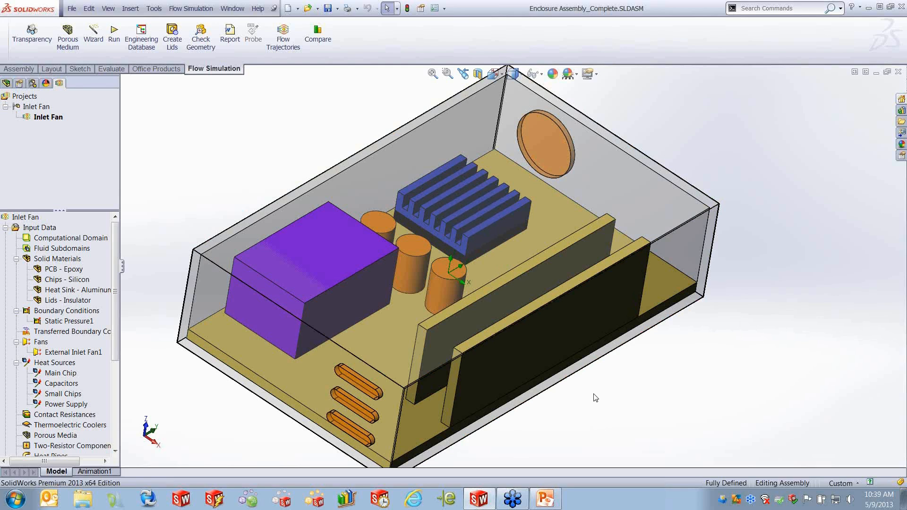
pyautogui.click(93, 31)
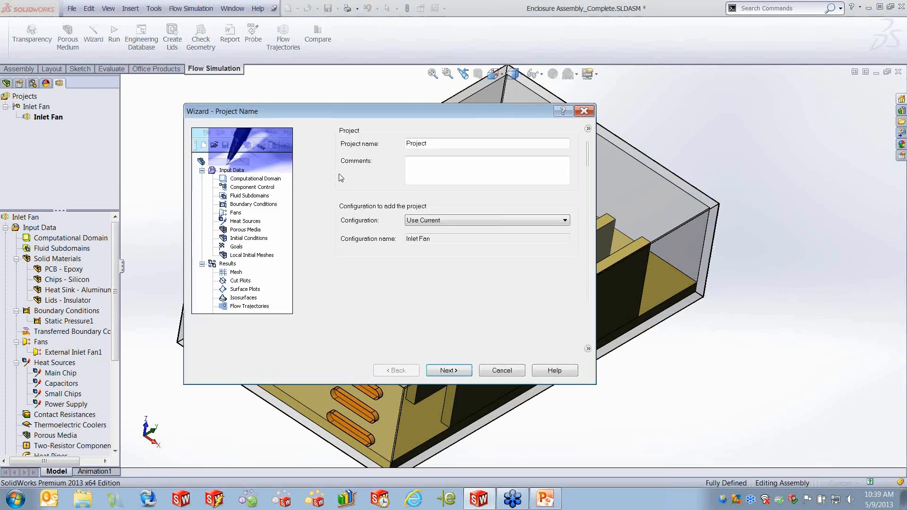
pyautogui.click(433, 145)
pyautogui.write('x')
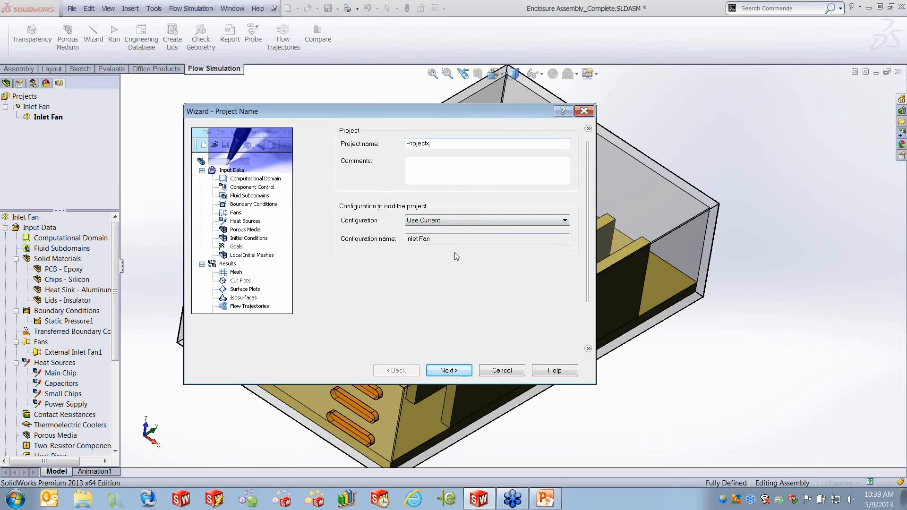
pyautogui.click(456, 372)
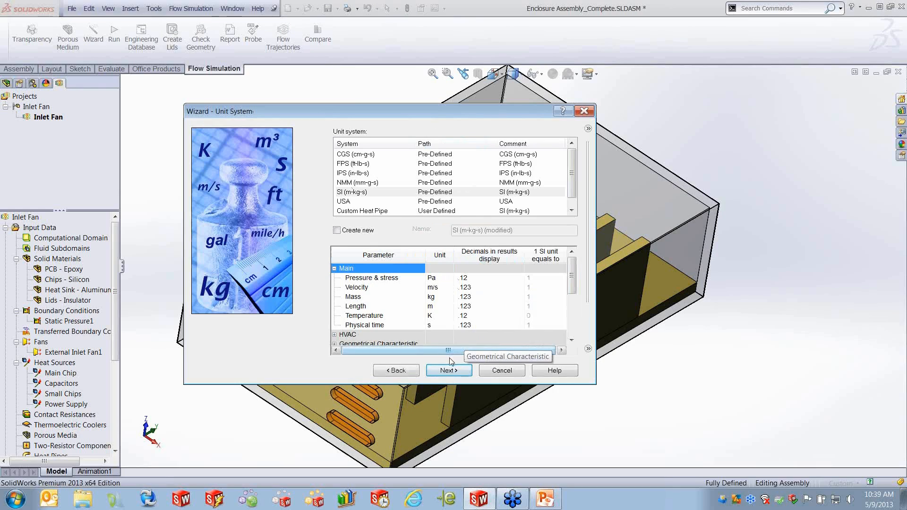
# - Keep SI units and enable heat conduction in solids and gravity for the internal analysis
pyautogui.click(449, 373)
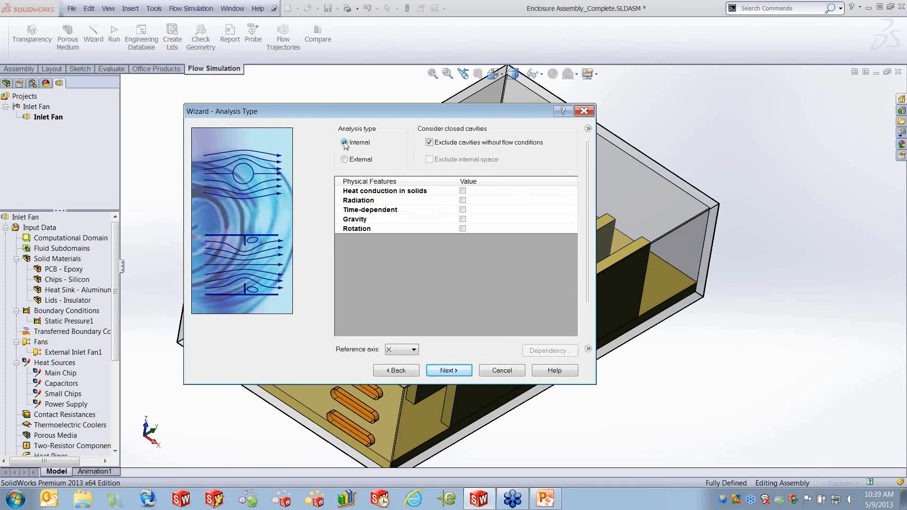
pyautogui.click(463, 191)
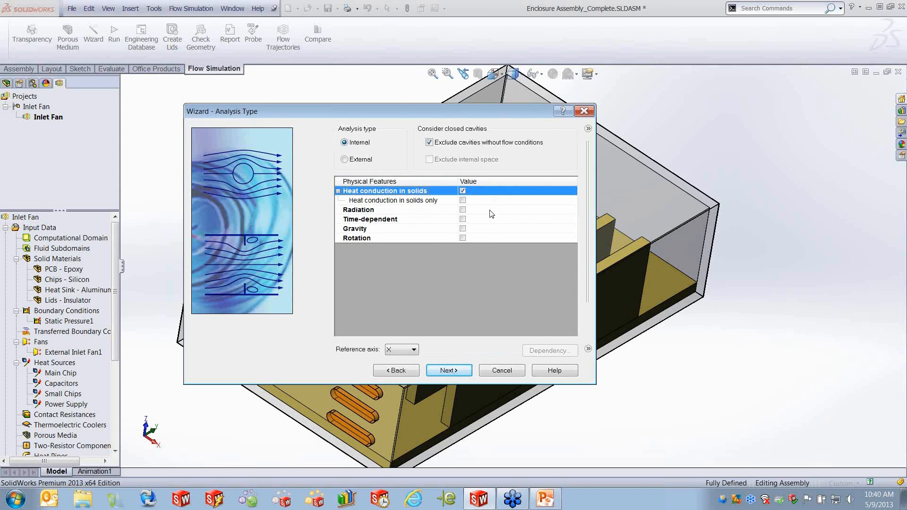
pyautogui.click(463, 229)
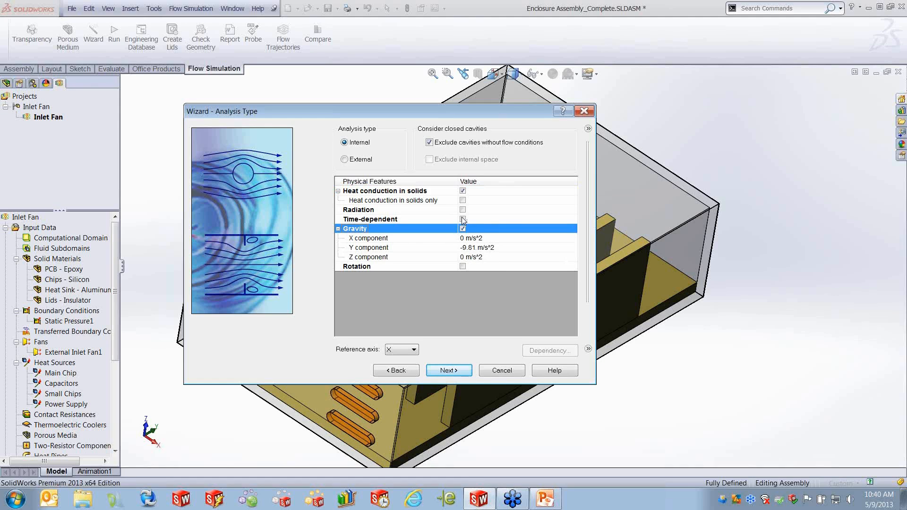
pyautogui.click(454, 372)
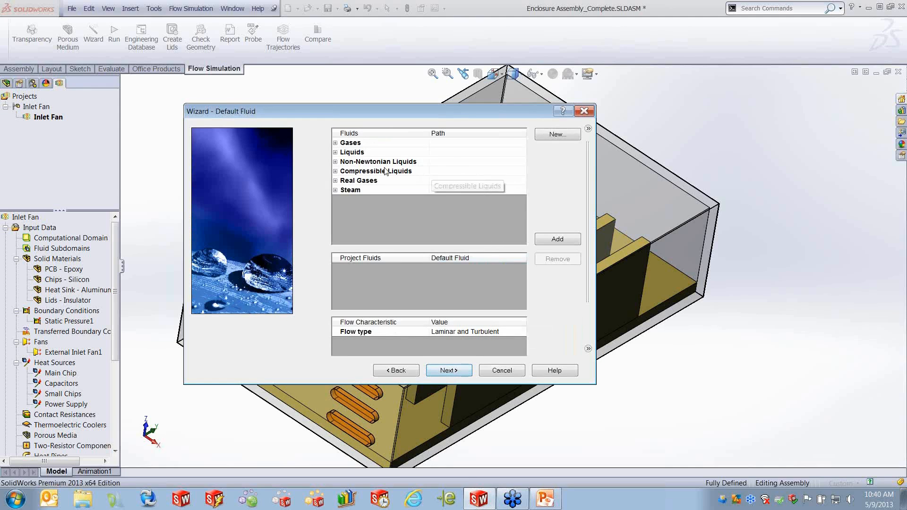
# - Add Air from the pre-defined gases as the project fluid
pyautogui.click(335, 143)
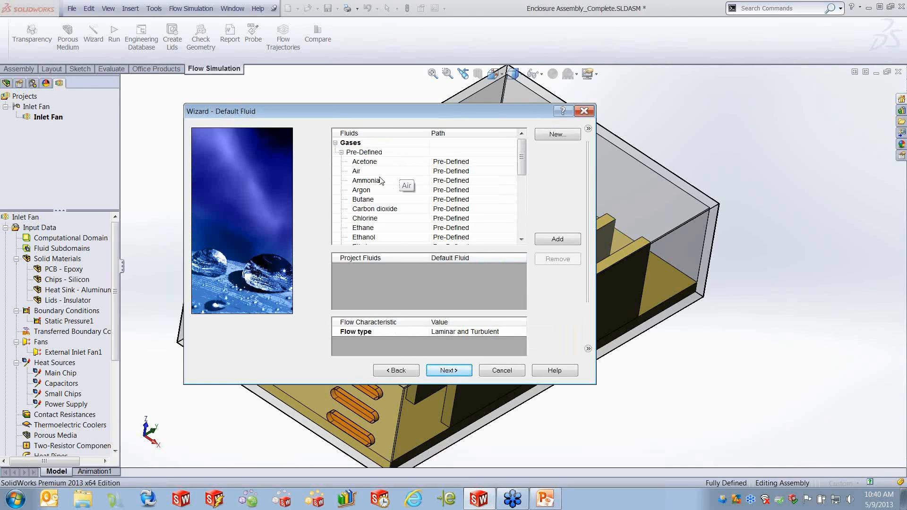
pyautogui.click(366, 171)
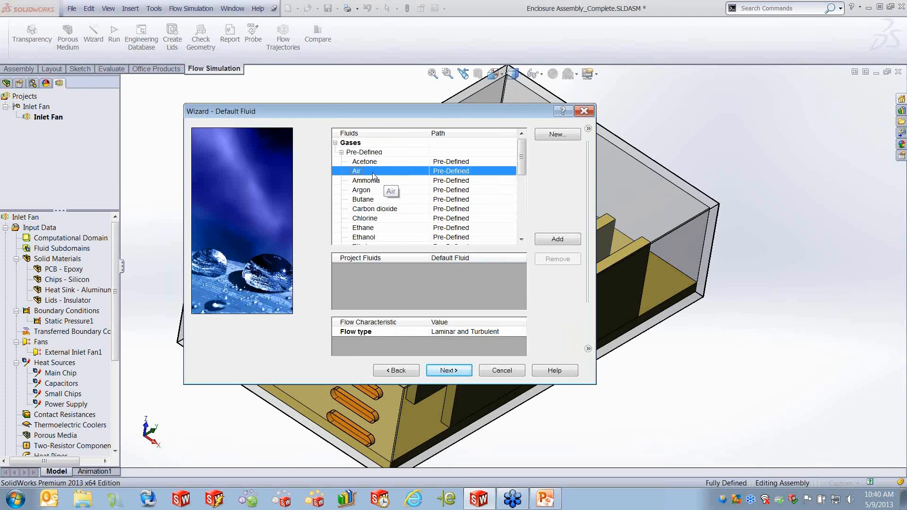
pyautogui.click(559, 243)
pyautogui.click(460, 373)
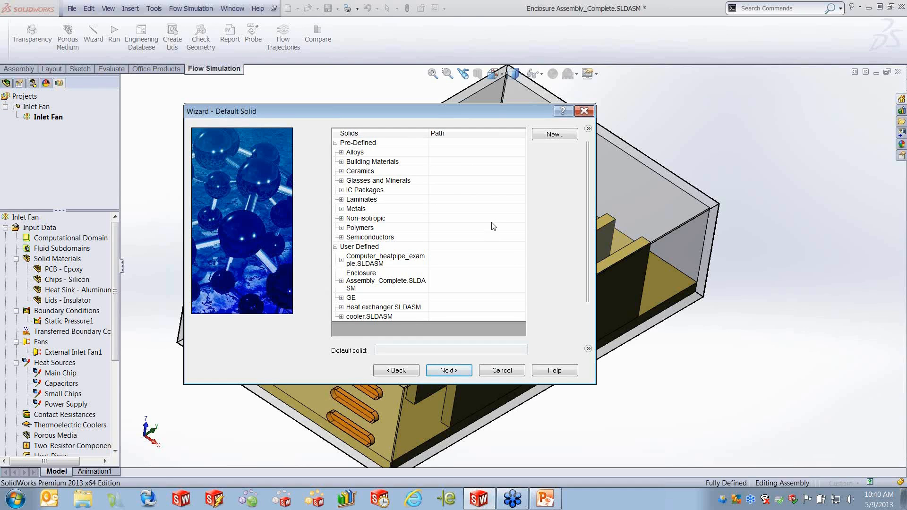
# - Set Steel Stainless 321 from the pre-defined alloys as the default solid
pyautogui.click(341, 152)
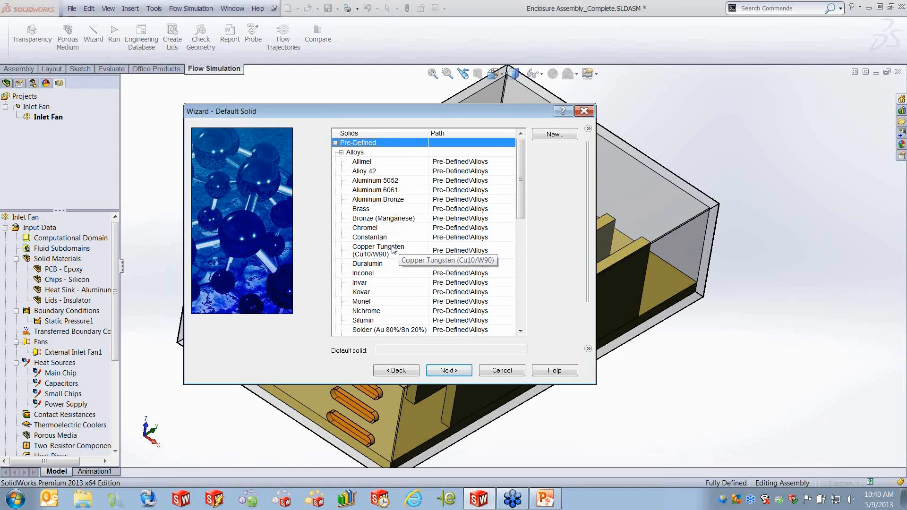
pyautogui.scroll(-2, 522, 208)
pyautogui.moveTo(522, 207); pyautogui.dragTo(524, 248)
pyautogui.click(380, 280)
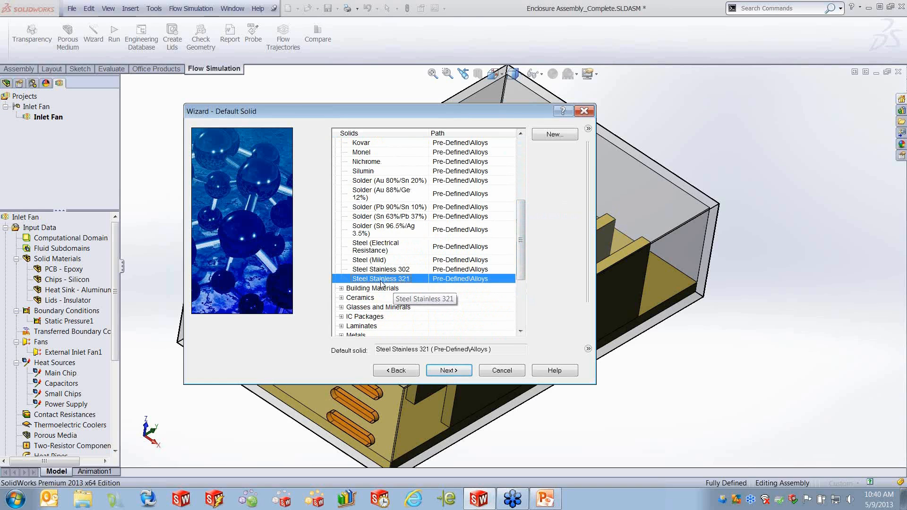
pyautogui.click(449, 370)
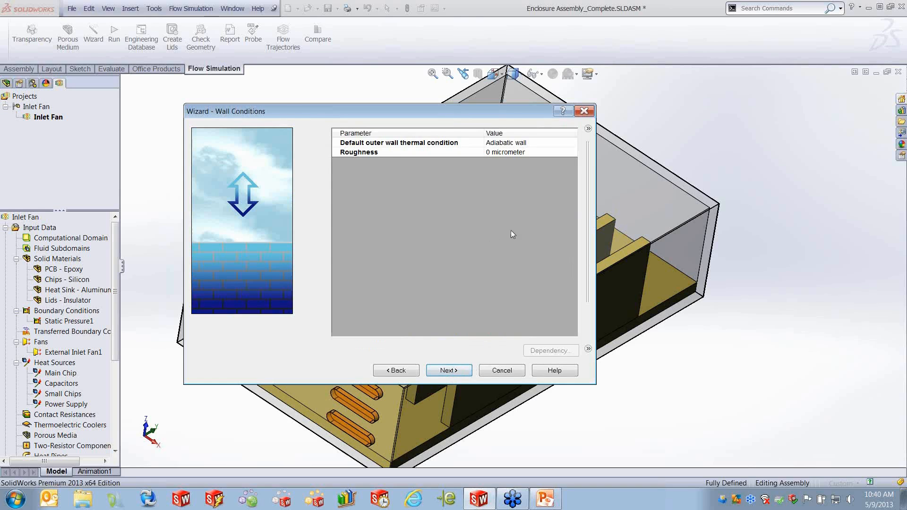
# - Accept the default wall conditions, initial conditions and result resolution and finish the wizard
pyautogui.click(449, 371)
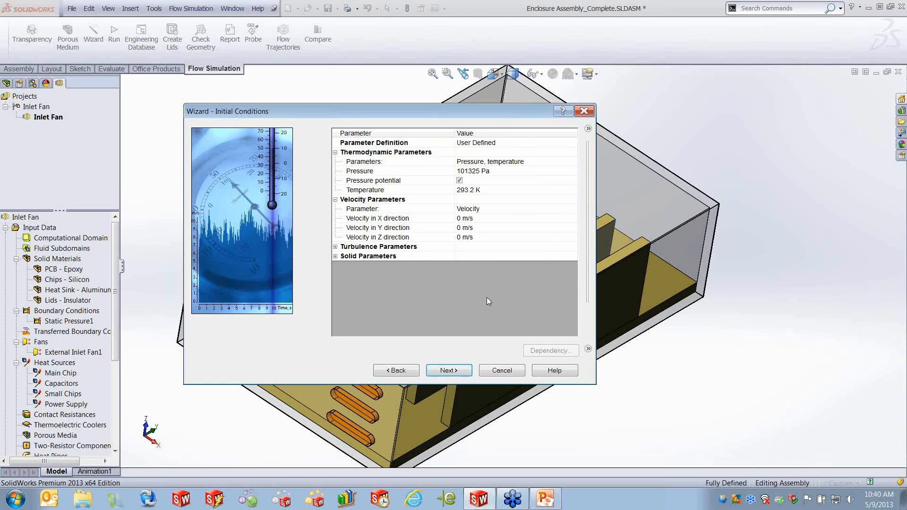
pyautogui.click(451, 371)
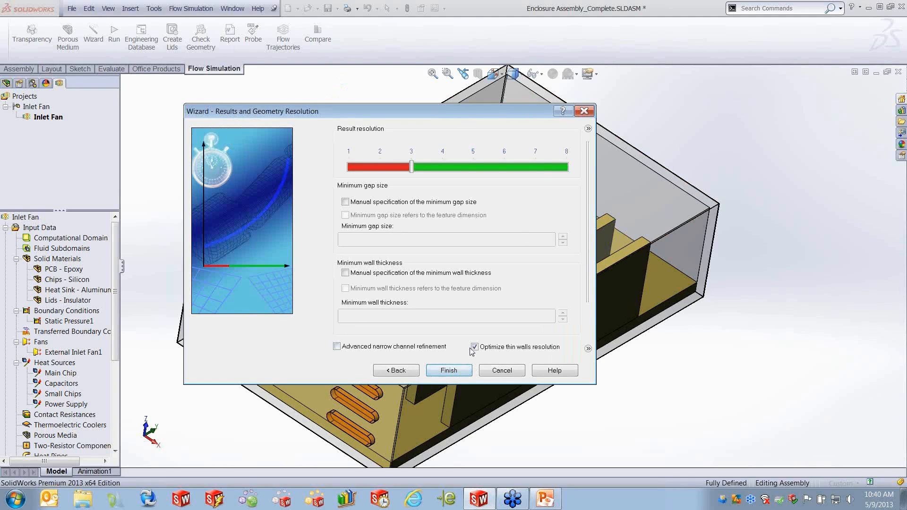
pyautogui.click(457, 372)
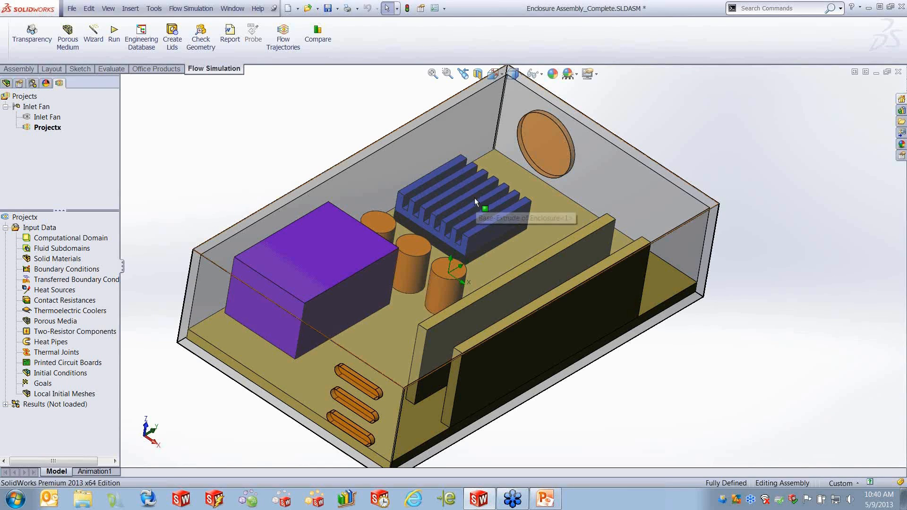
pyautogui.rightClick(57, 261)
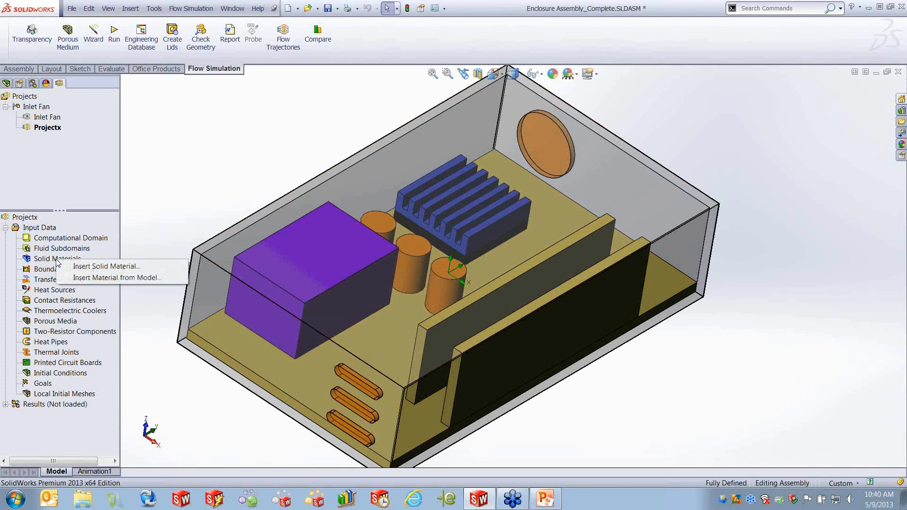
pyautogui.click(105, 267)
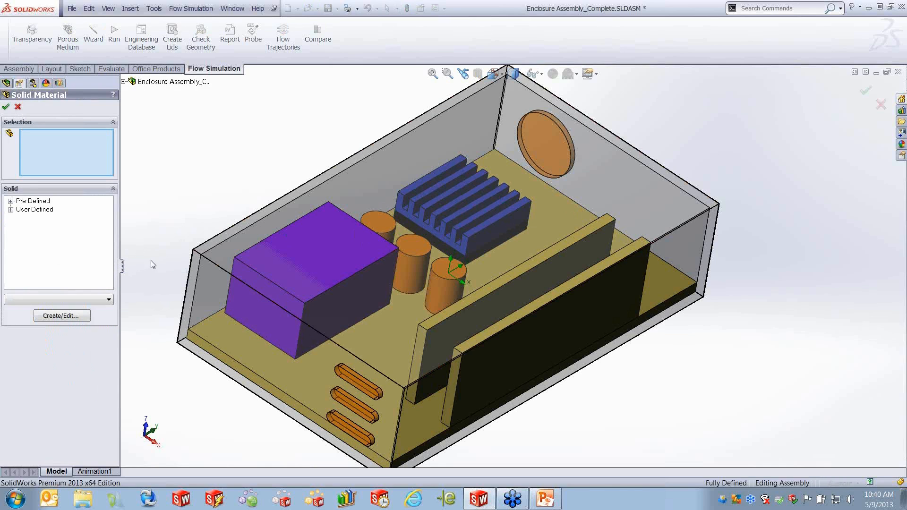
pyautogui.rightClick(489, 232)
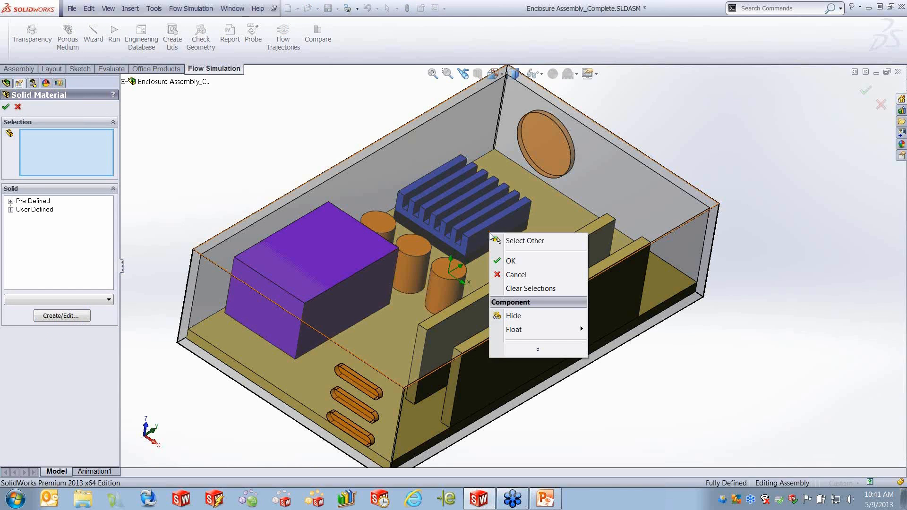
pyautogui.click(512, 242)
pyautogui.click(496, 235)
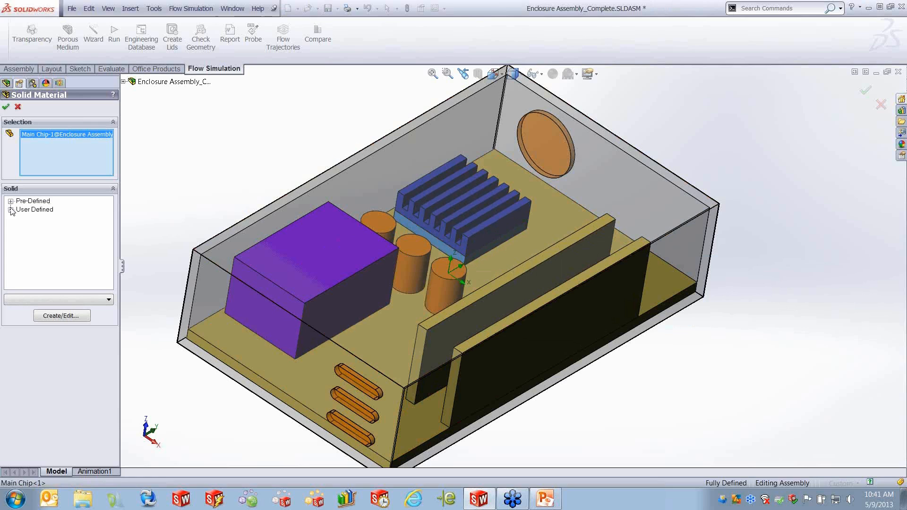
pyautogui.click(10, 201)
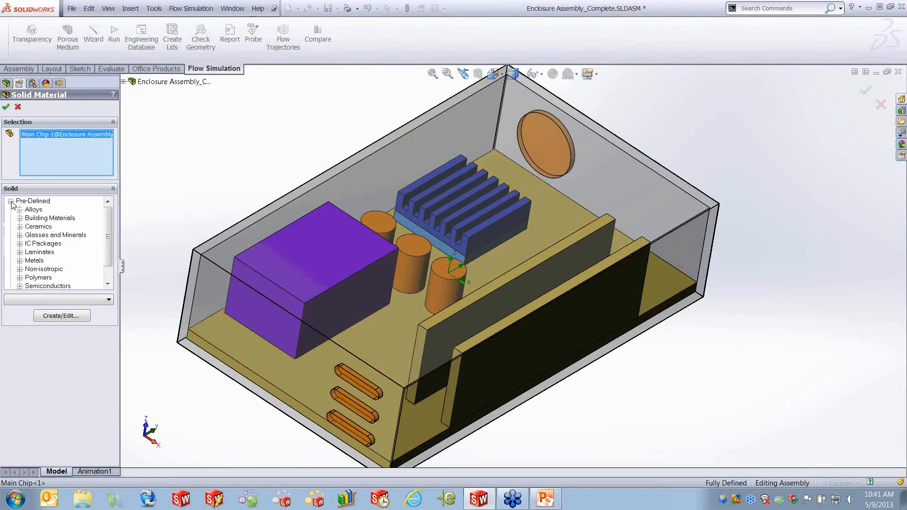
pyautogui.click(10, 201)
pyautogui.click(11, 202)
pyautogui.click(11, 201)
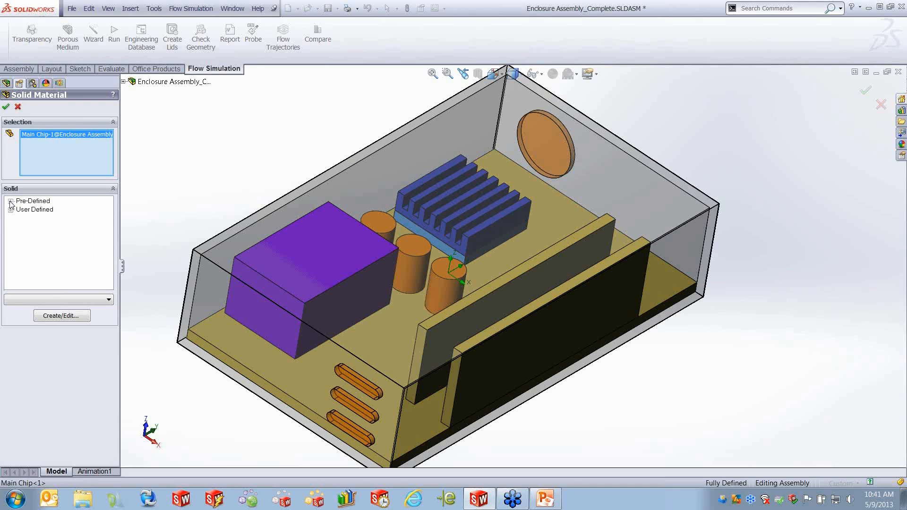
pyautogui.click(11, 210)
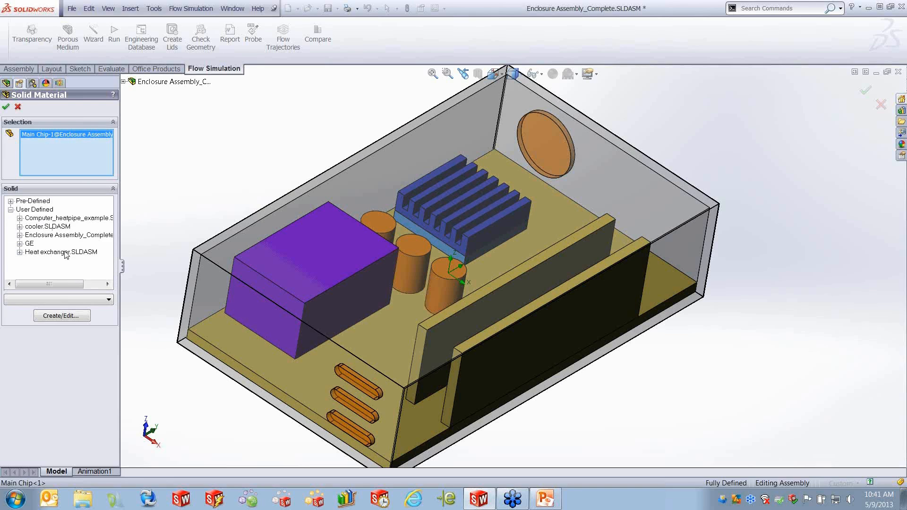
pyautogui.click(20, 235)
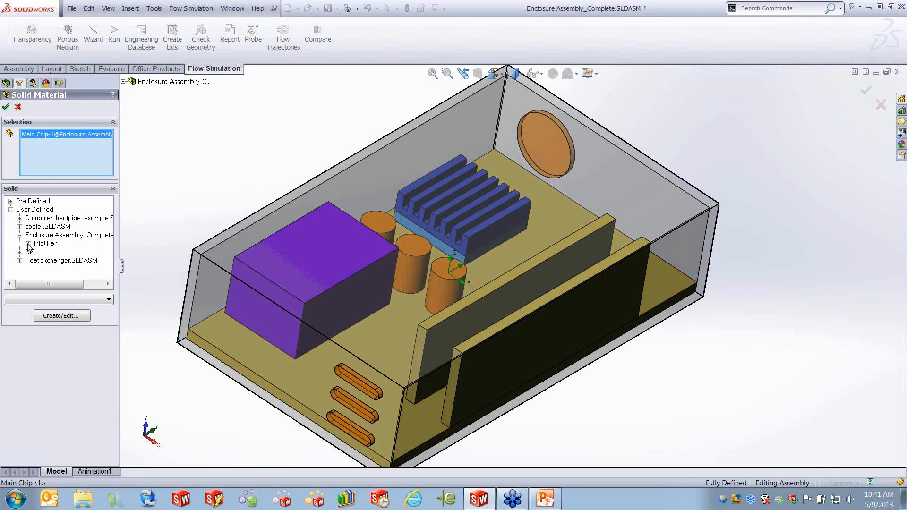
pyautogui.click(28, 244)
pyautogui.click(20, 235)
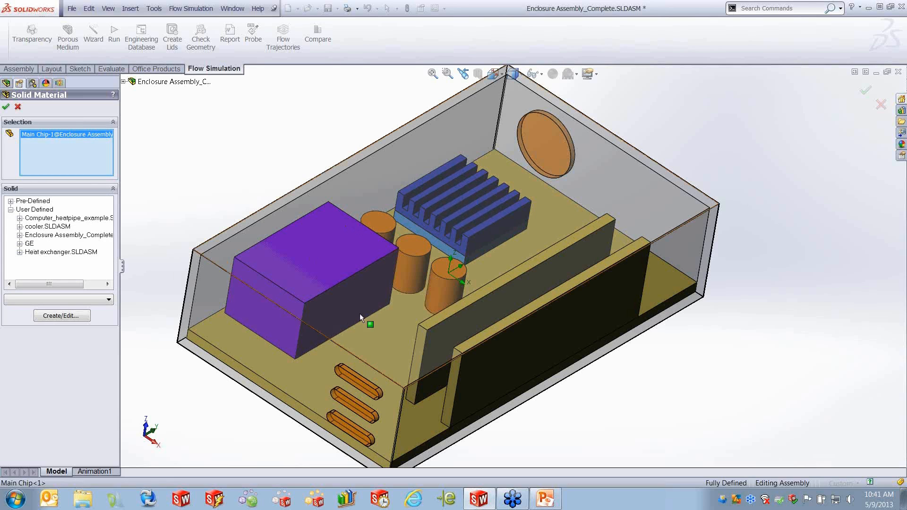
pyautogui.click(18, 108)
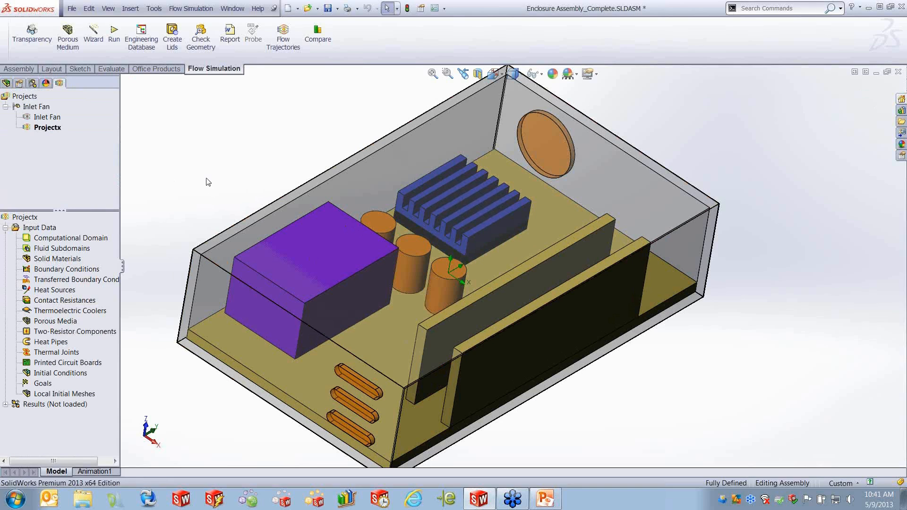
# - Insert a volume heat source on the main chip with a heat generation rate of 5 W
pyautogui.rightClick(53, 291)
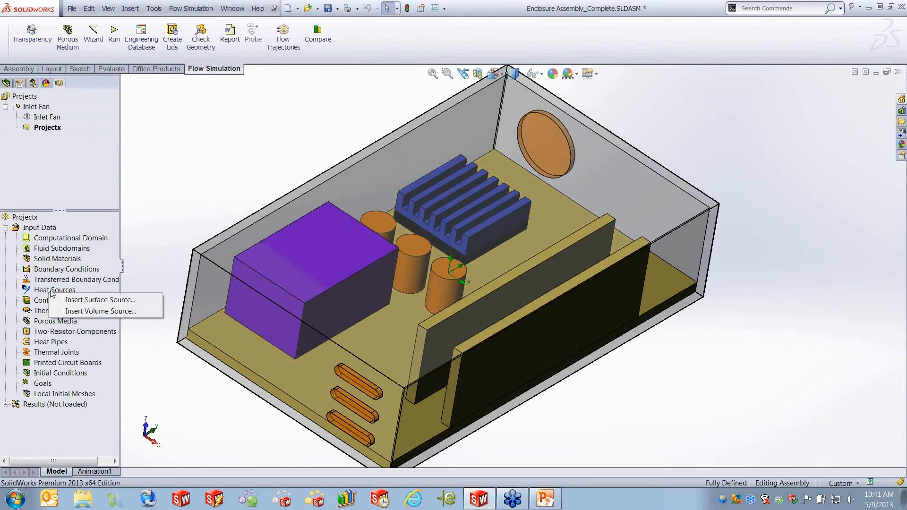
pyautogui.click(131, 313)
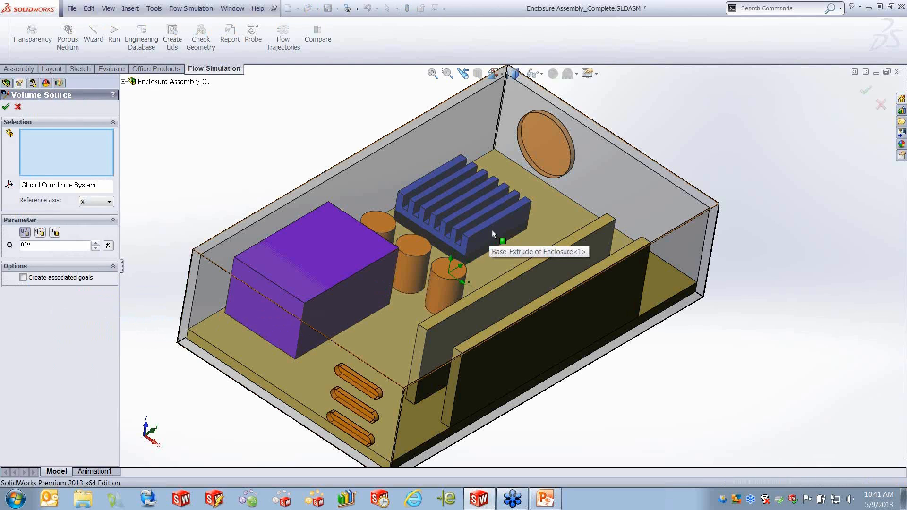
pyautogui.click(492, 229)
pyautogui.click(492, 230)
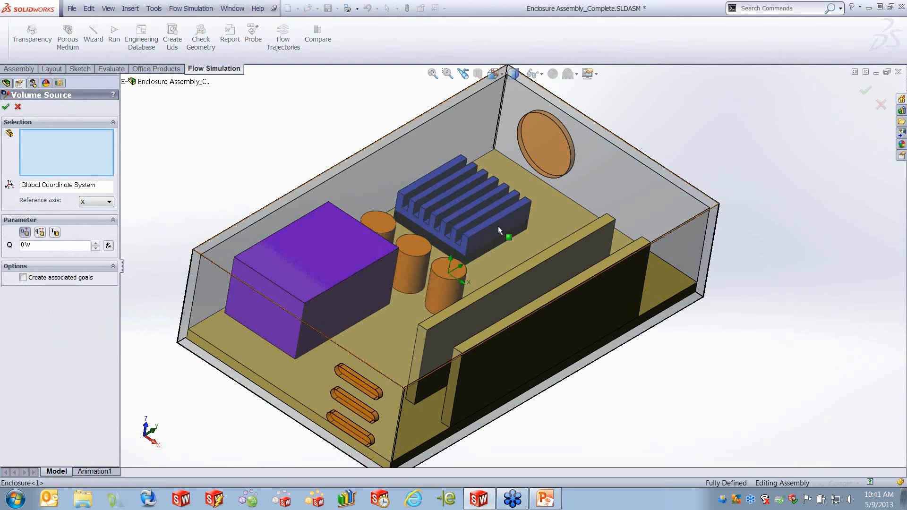
pyautogui.rightClick(496, 227)
pyautogui.click(512, 235)
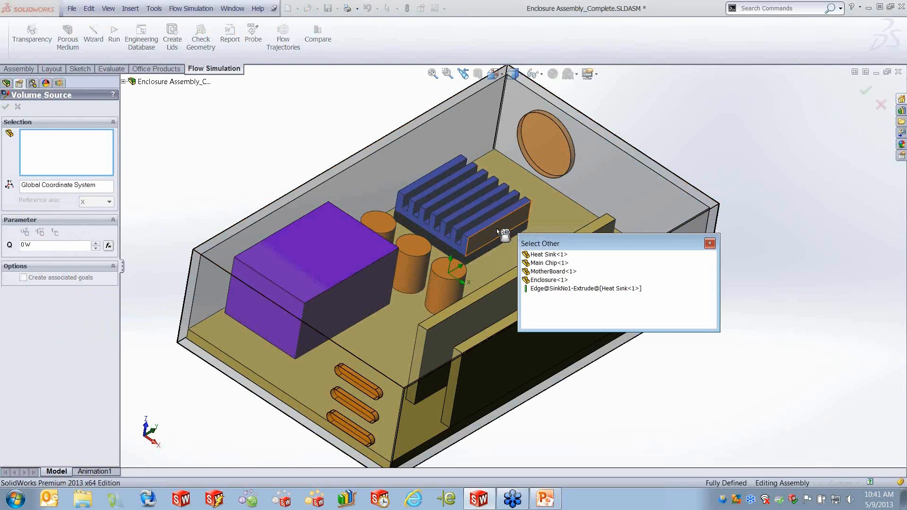
pyautogui.click(548, 255)
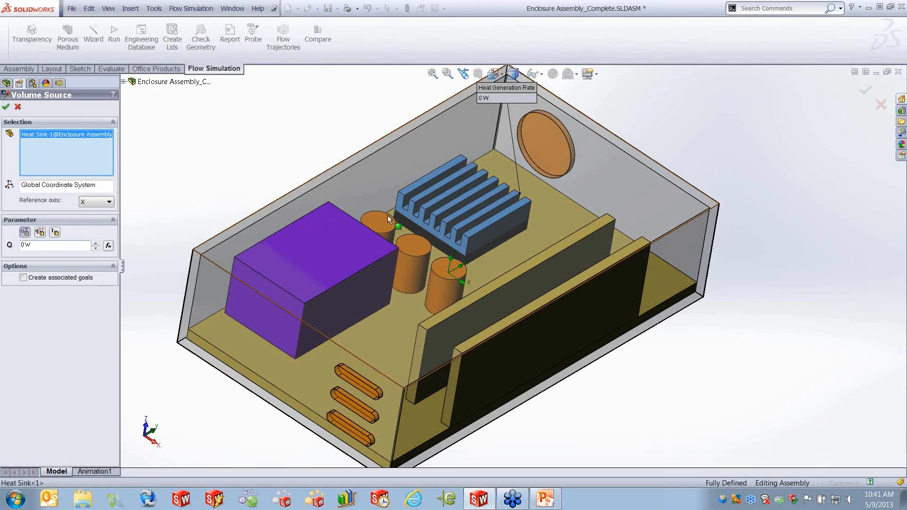
pyautogui.rightClick(45, 152)
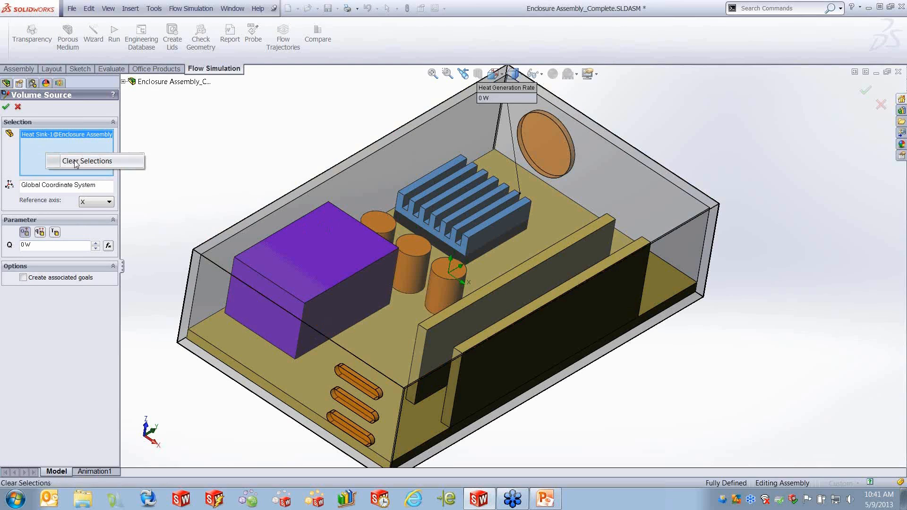
pyautogui.click(90, 163)
pyautogui.rightClick(494, 245)
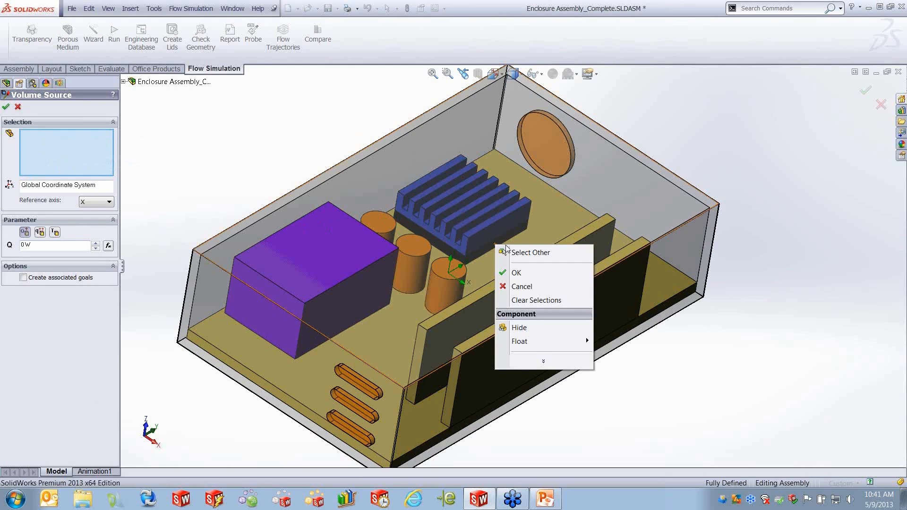
pyautogui.click(519, 251)
pyautogui.click(575, 292)
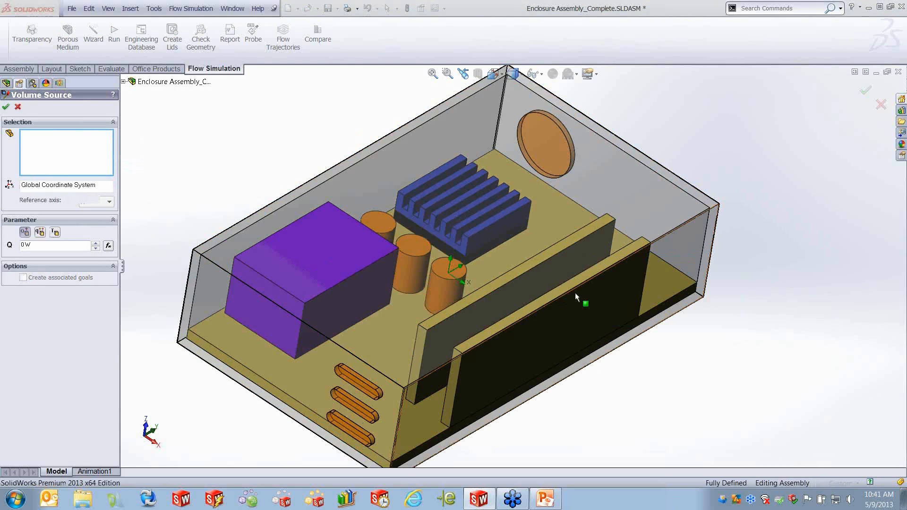
pyautogui.doubleClick(25, 245)
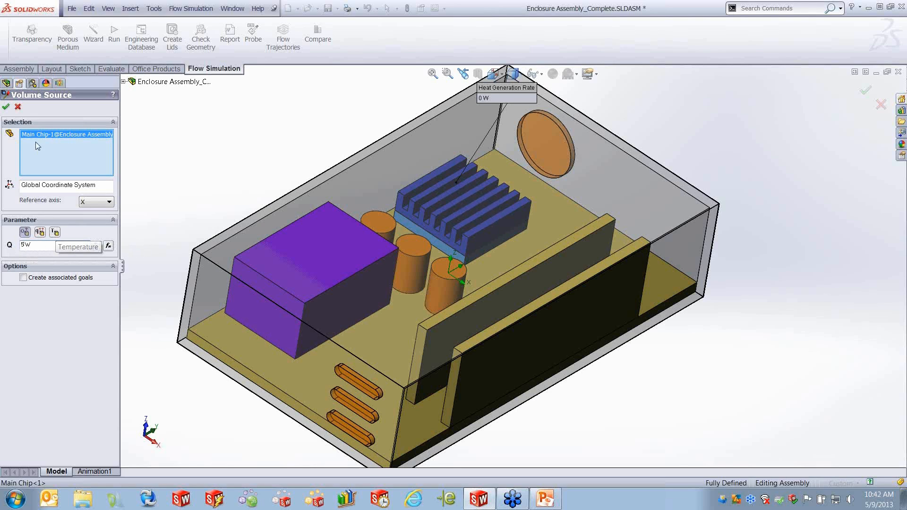
pyautogui.click(7, 108)
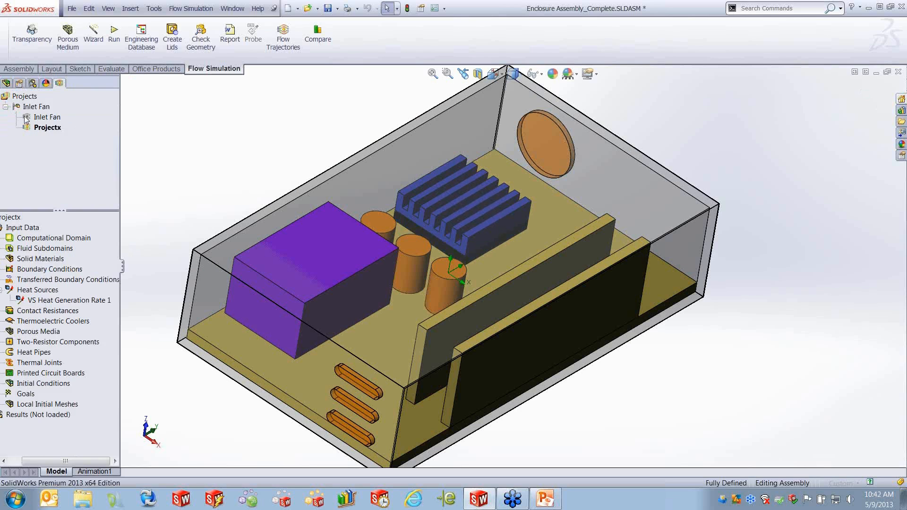
# - Customize the project tree to show the Fans item
pyautogui.moveTo(558, 271); pyautogui.dragTo(542, 299, button='middle')
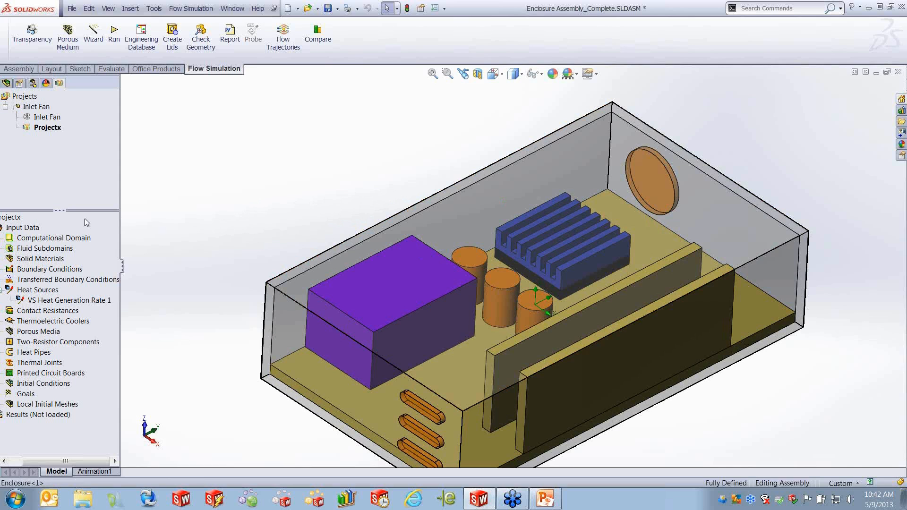
pyautogui.rightClick(11, 218)
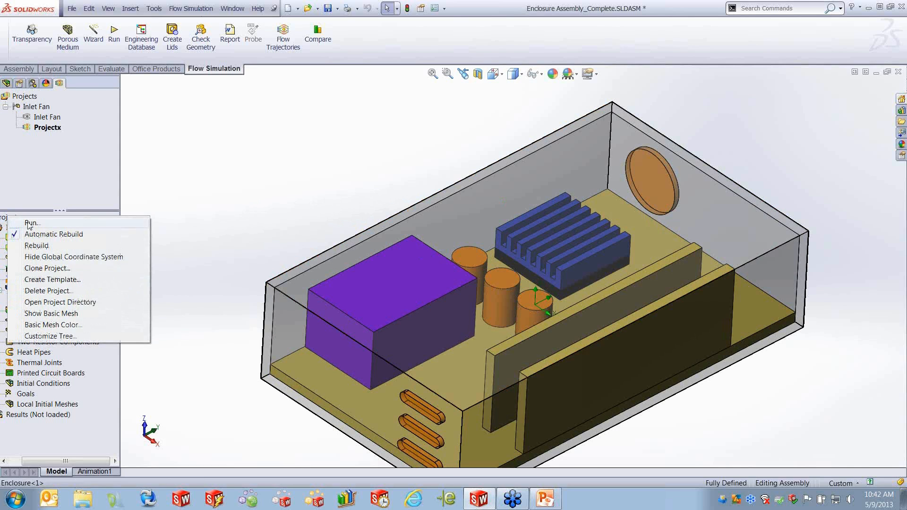
pyautogui.click(57, 336)
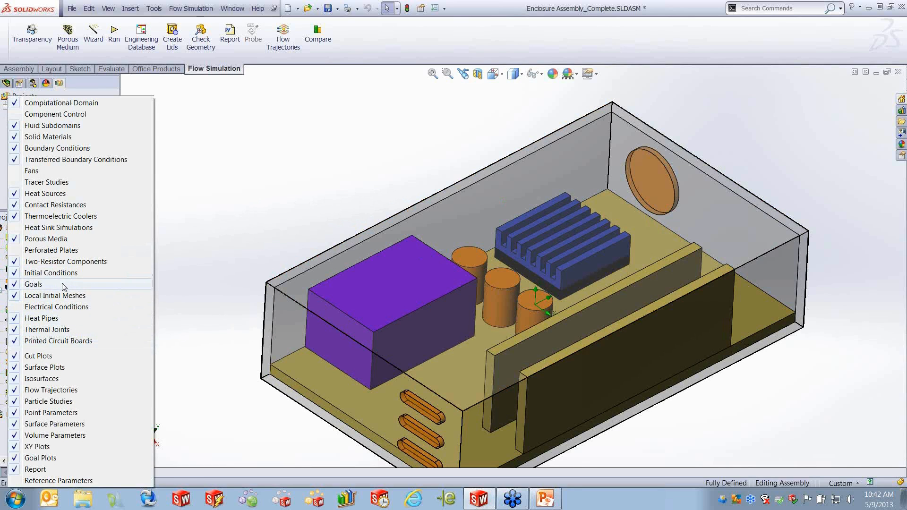
pyautogui.click(14, 170)
pyautogui.click(250, 204)
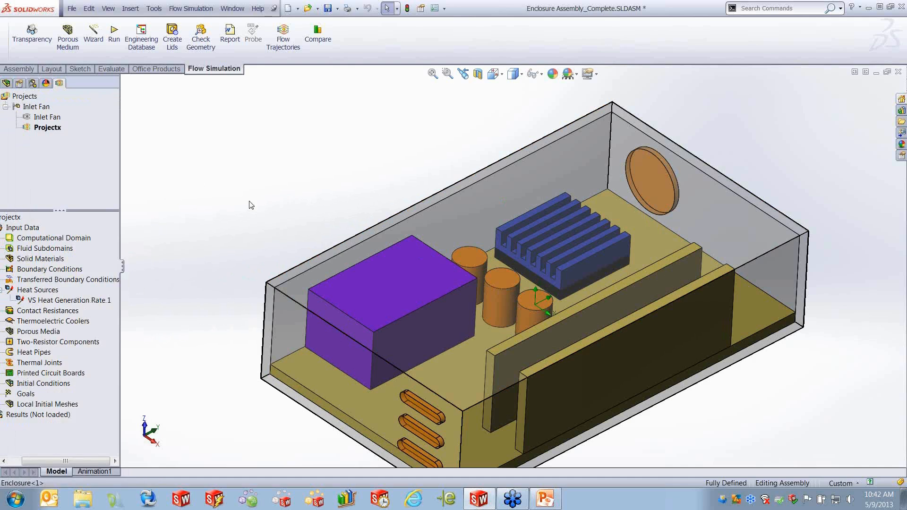
# - Insert an External Inlet Fan on the inlet lid's face
pyautogui.rightClick(46, 292)
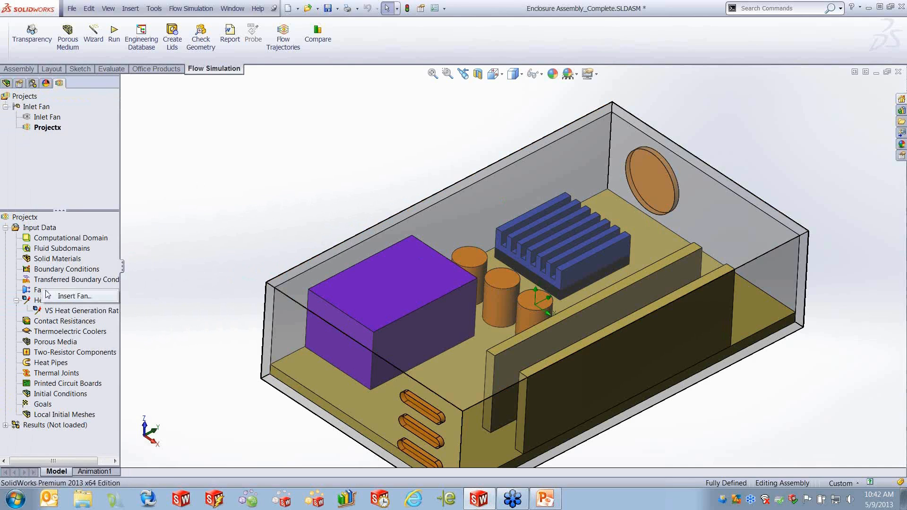
pyautogui.click(74, 296)
pyautogui.rightClick(652, 179)
pyautogui.click(671, 182)
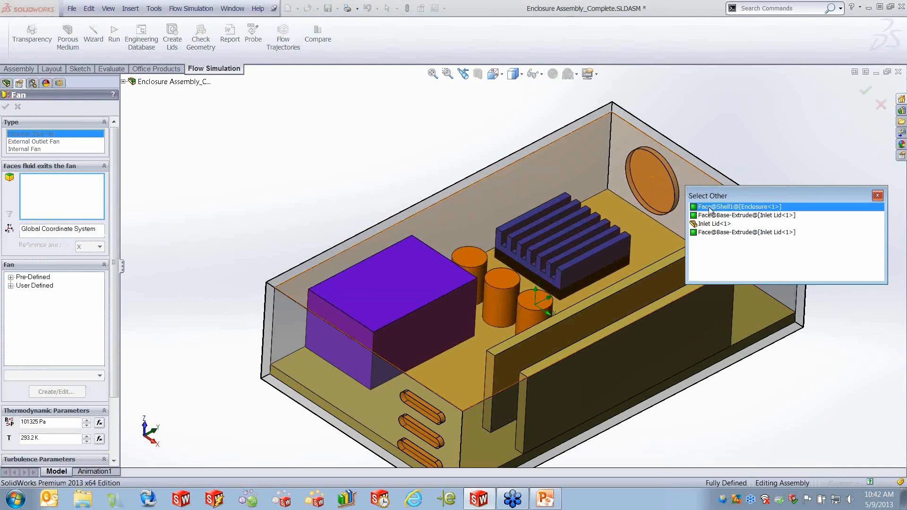
pyautogui.click(711, 215)
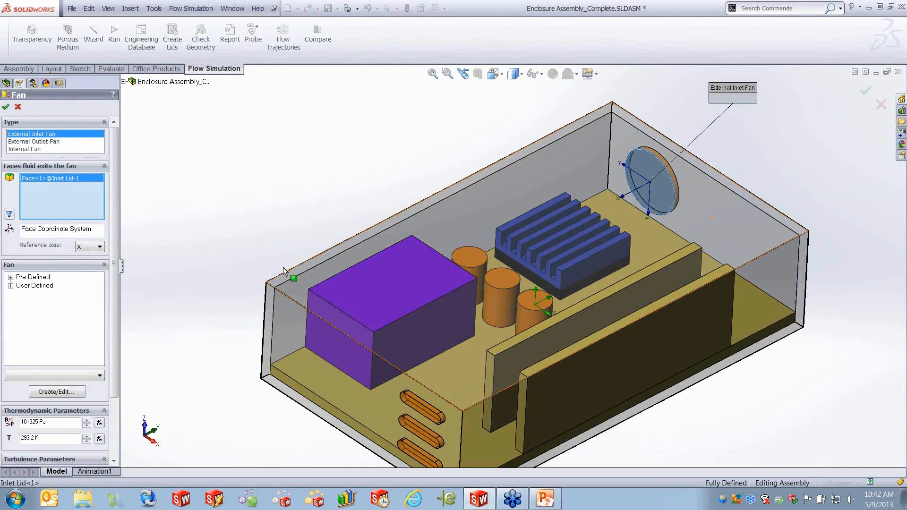
# - Browse the pre-defined axial fans under Comair Rotron AC full speed
pyautogui.click(10, 278)
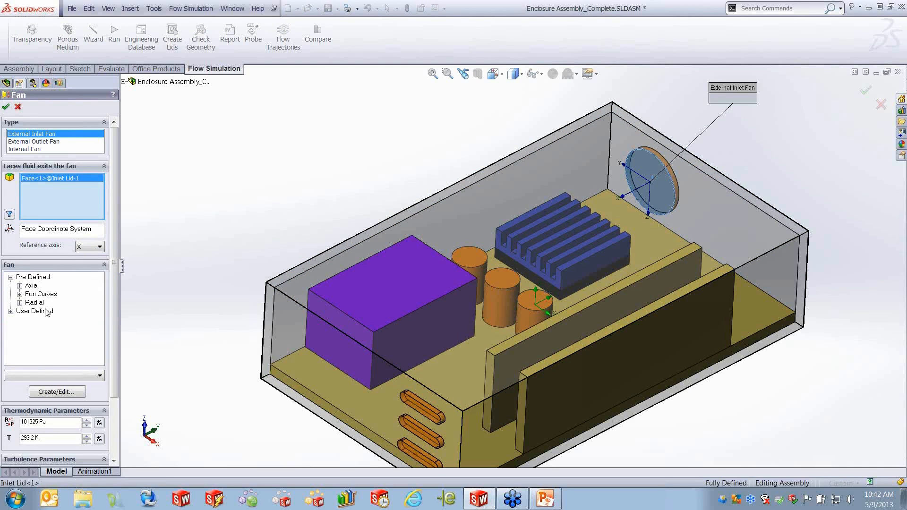
pyautogui.click(19, 286)
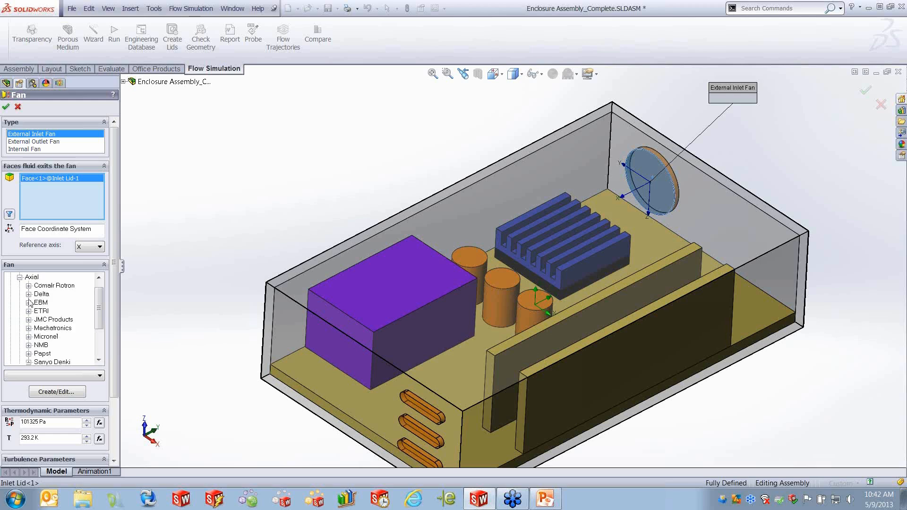
pyautogui.click(28, 286)
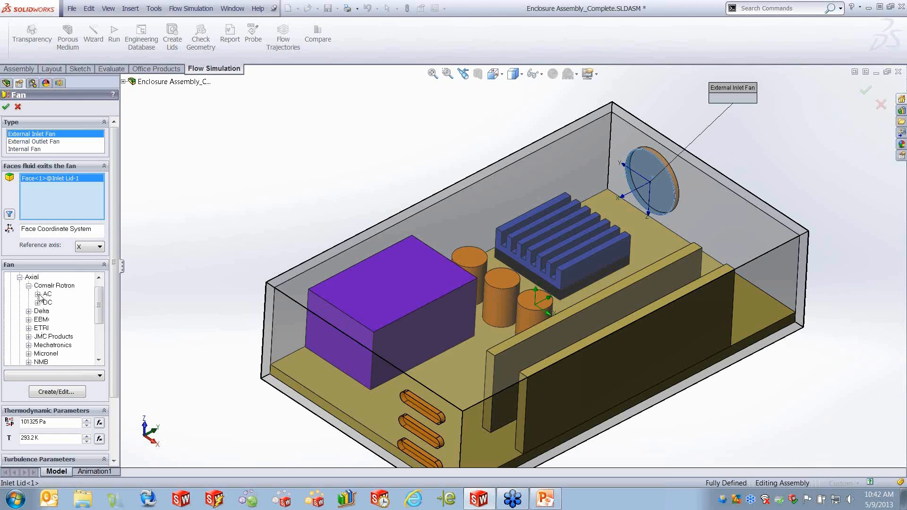
pyautogui.click(38, 294)
pyautogui.click(47, 302)
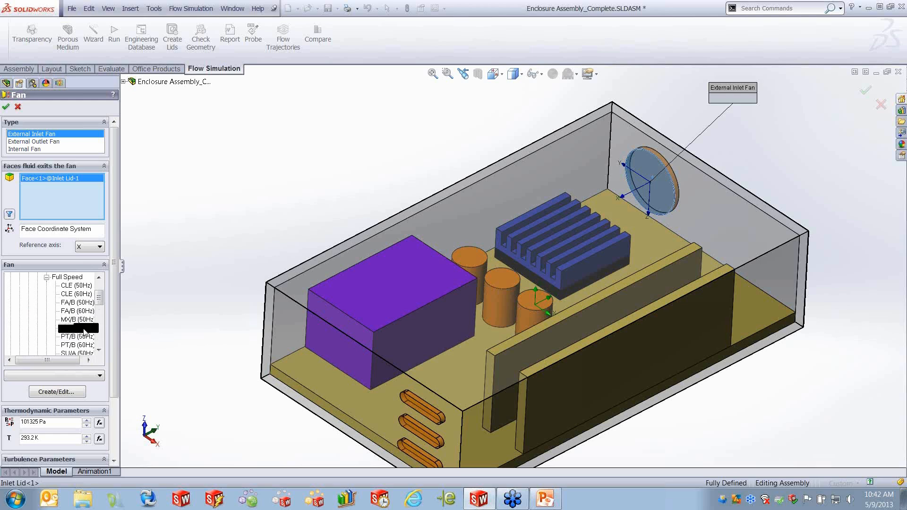
pyautogui.scroll(2, 47, 307)
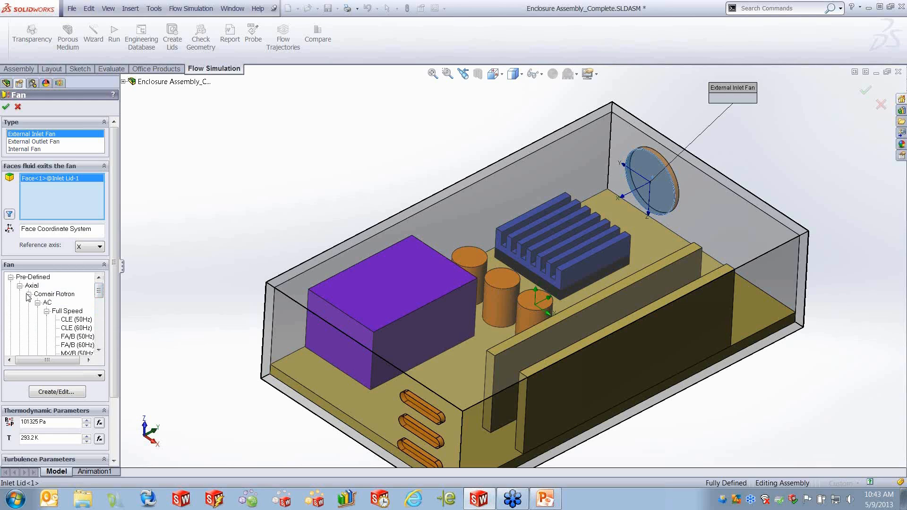
pyautogui.click(29, 294)
pyautogui.click(19, 285)
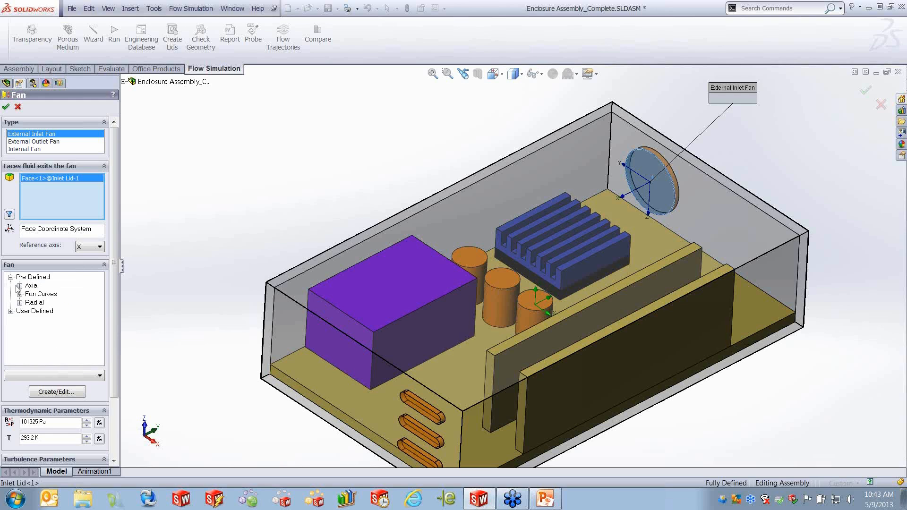
# - Assign the user-defined fan 405 under the assembly's Inlet Fan and confirm the fan
pyautogui.click(10, 312)
pyautogui.click(20, 320)
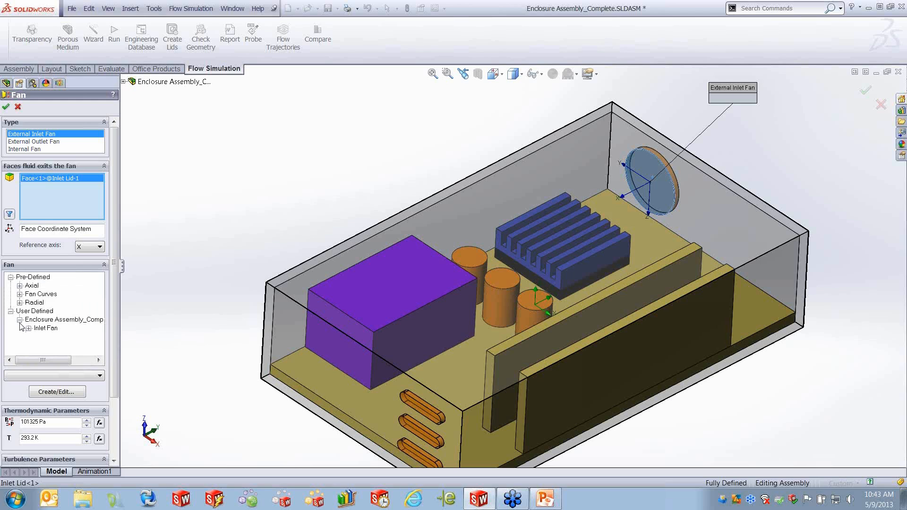
pyautogui.click(29, 329)
pyautogui.click(49, 337)
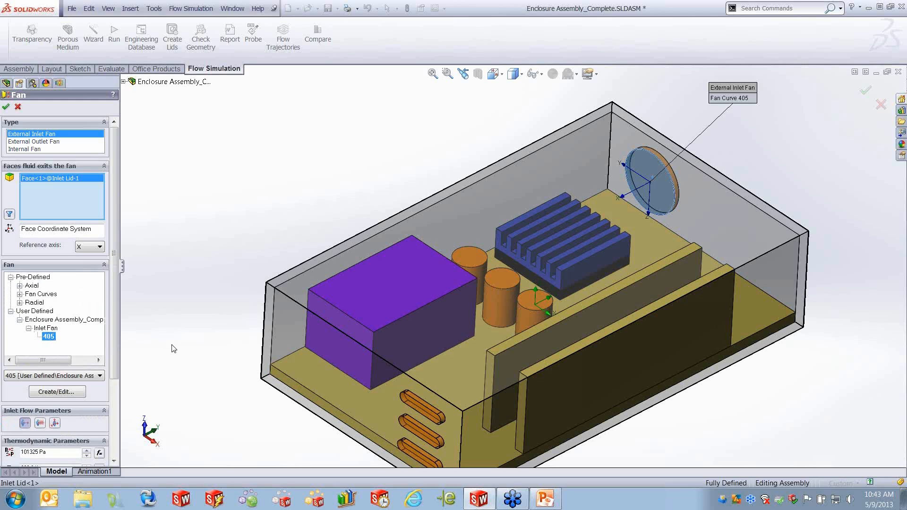
pyautogui.scroll(-4, 110, 338)
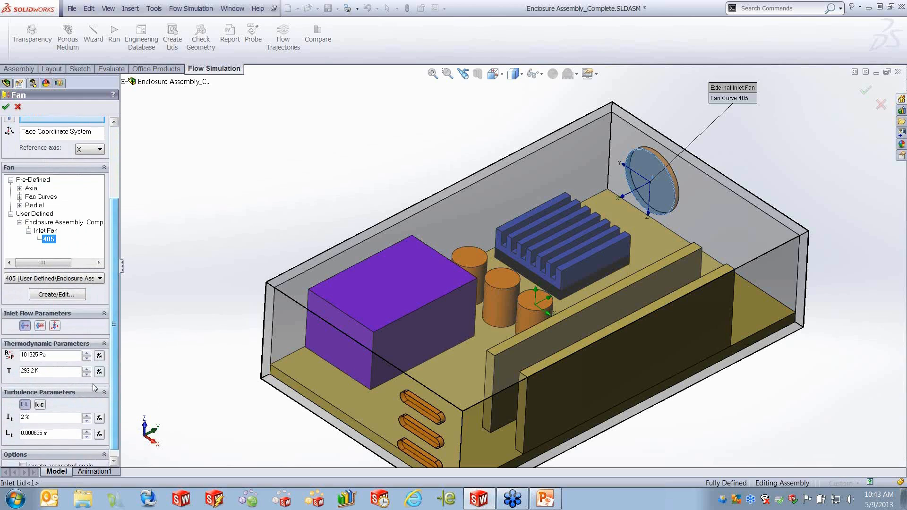
pyautogui.click(21, 373)
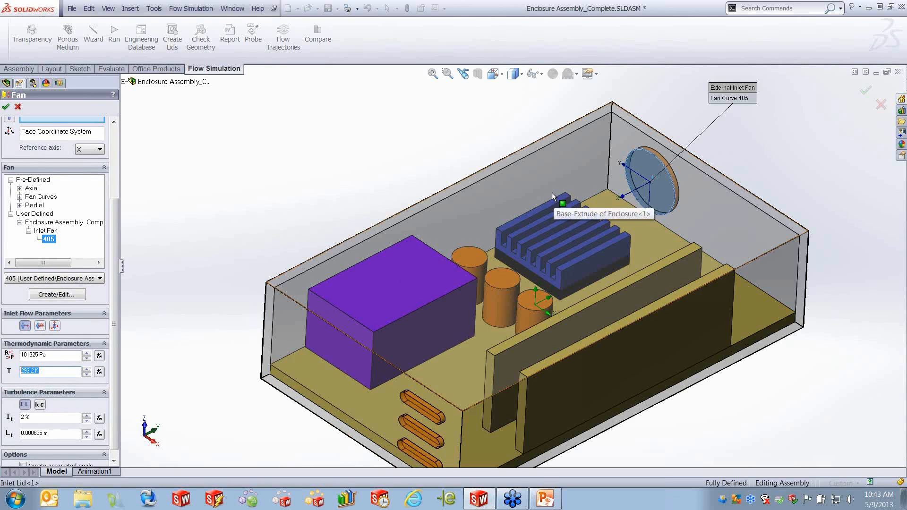
pyautogui.click(6, 106)
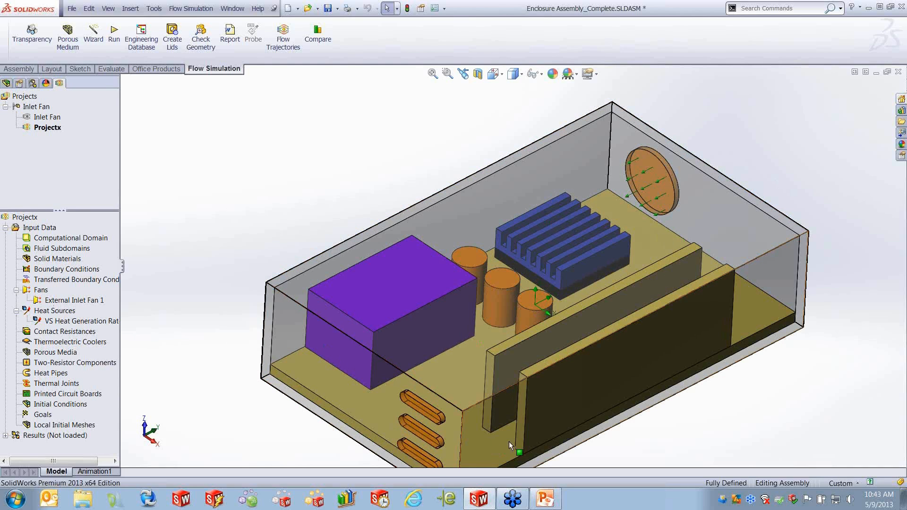
pyautogui.rightClick(59, 268)
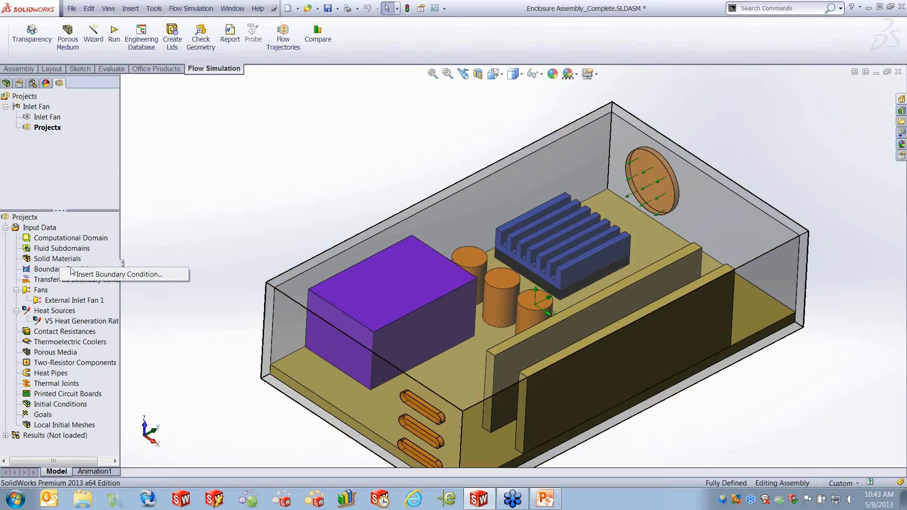
pyautogui.click(96, 276)
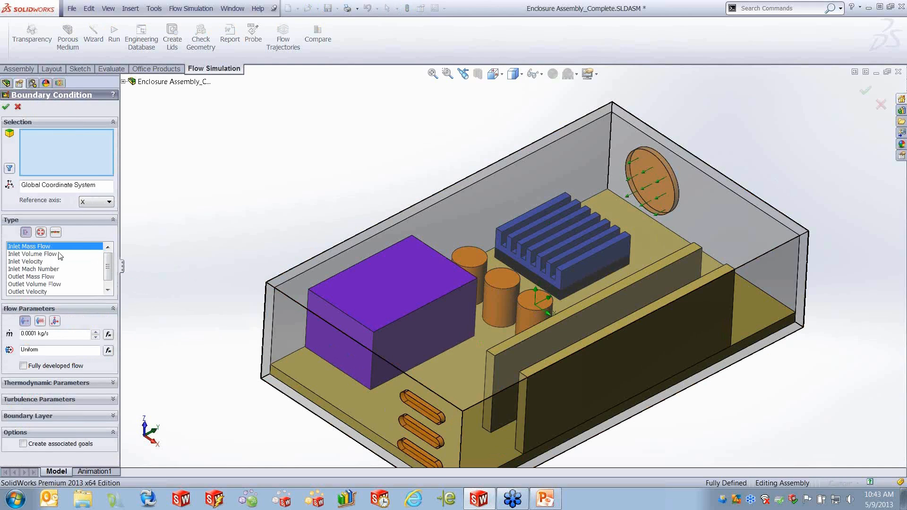
pyautogui.click(41, 232)
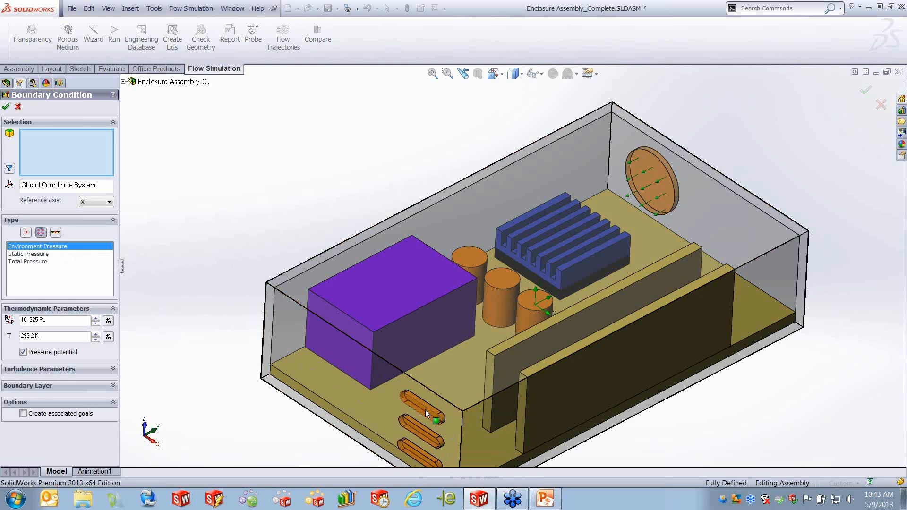
pyautogui.click(18, 107)
# - Activate the completed Inlet Fan project and inspect its Main Chip heat source
pyautogui.rightClick(46, 119)
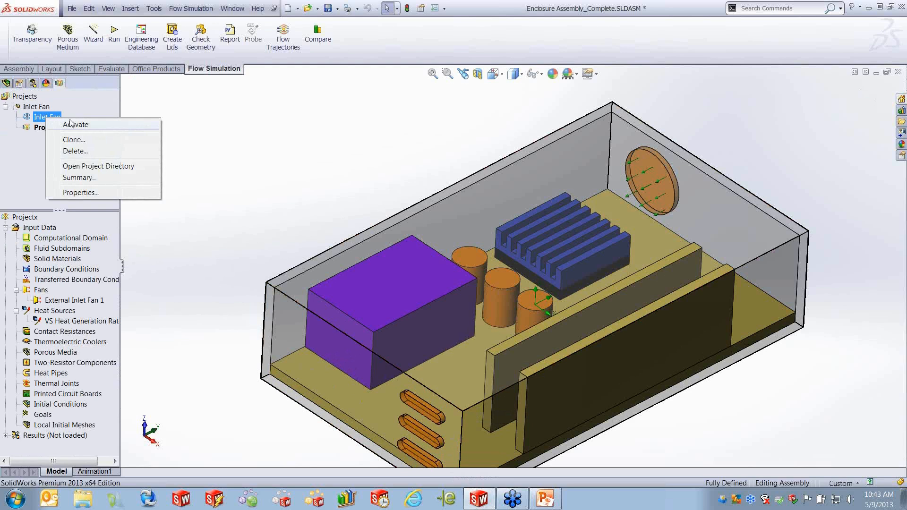
pyautogui.click(80, 125)
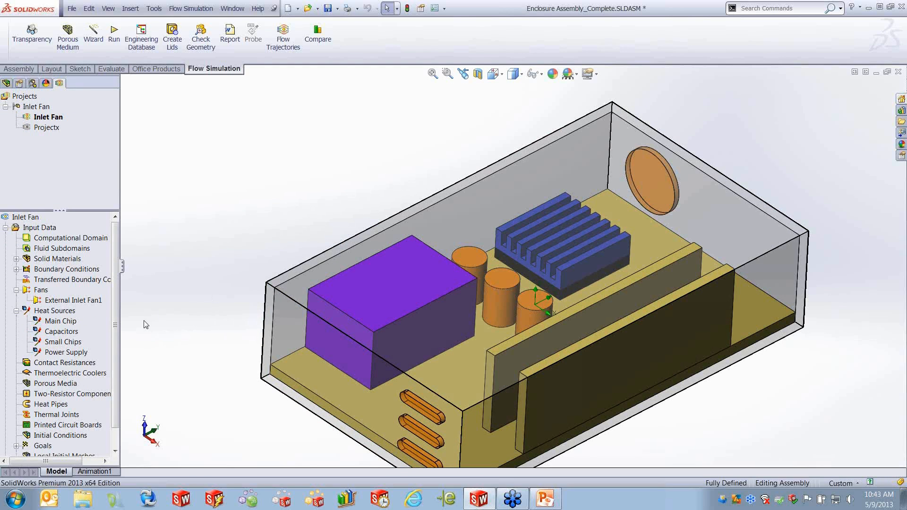
pyautogui.scroll(-1, 117, 340)
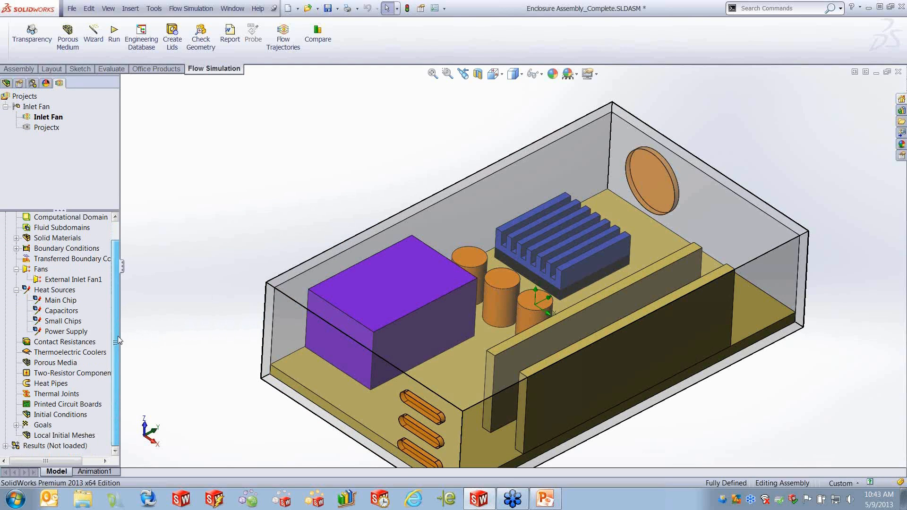
pyautogui.click(63, 301)
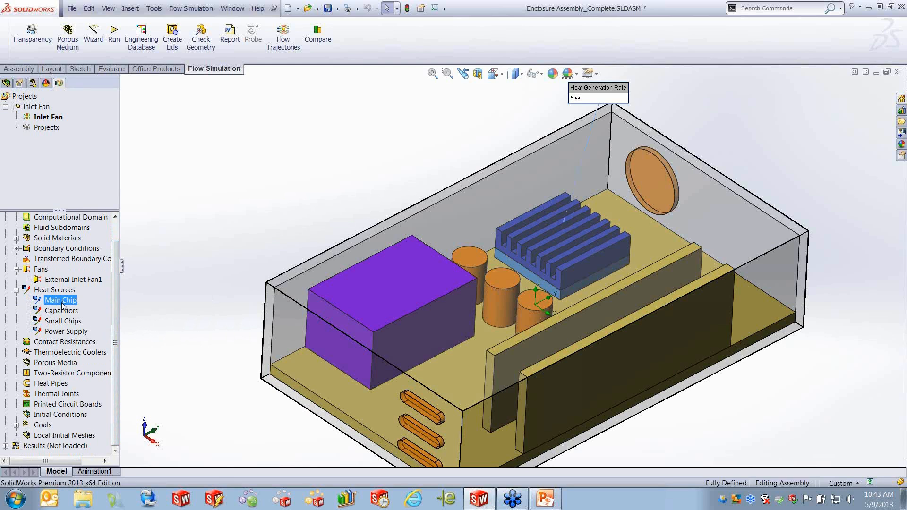
# - Inspect the Capacitors, Small Chips and Power Supply heat sources
pyautogui.click(62, 311)
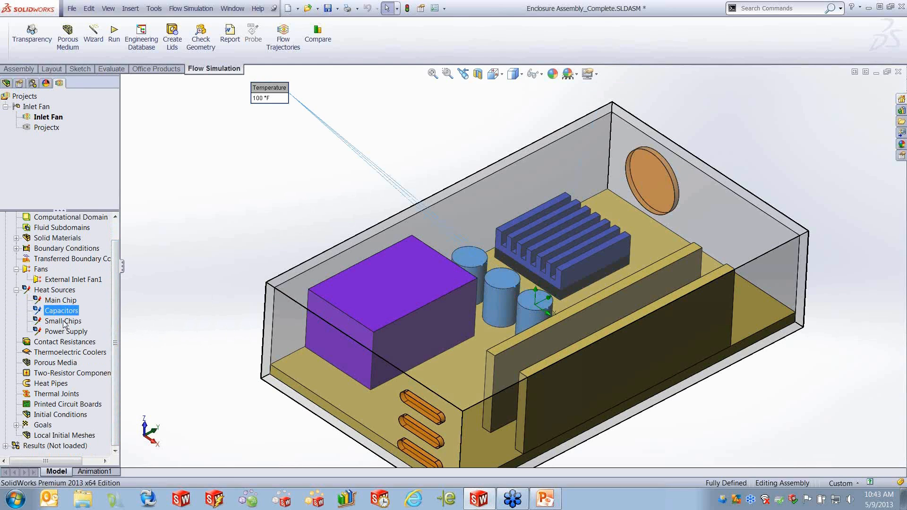
pyautogui.click(64, 323)
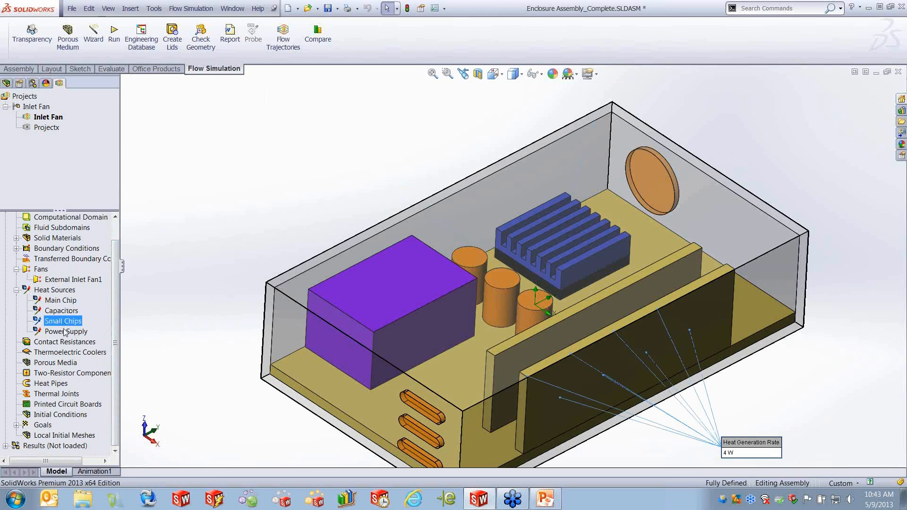
pyautogui.click(65, 331)
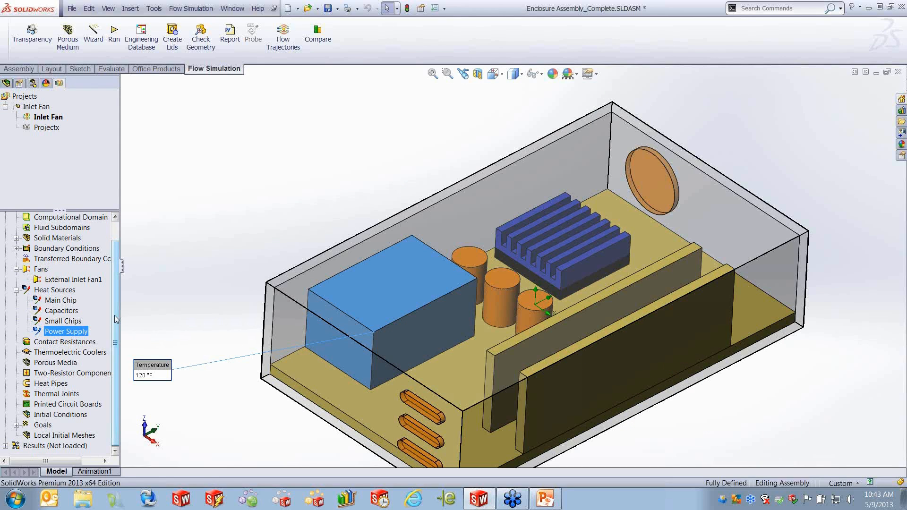
# - Load the project's results and expand the Results and Cut Plots branches
pyautogui.rightClick(81, 446)
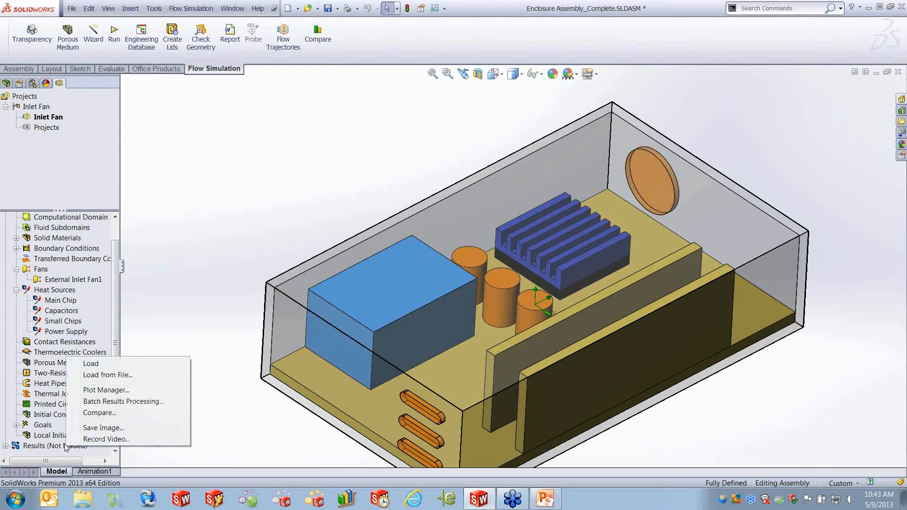
pyautogui.click(91, 364)
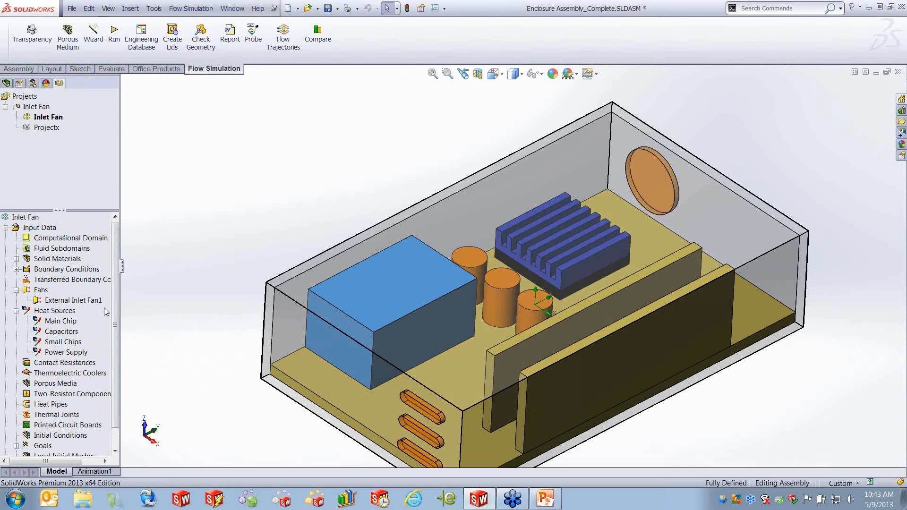
pyautogui.scroll(-1, 115, 308)
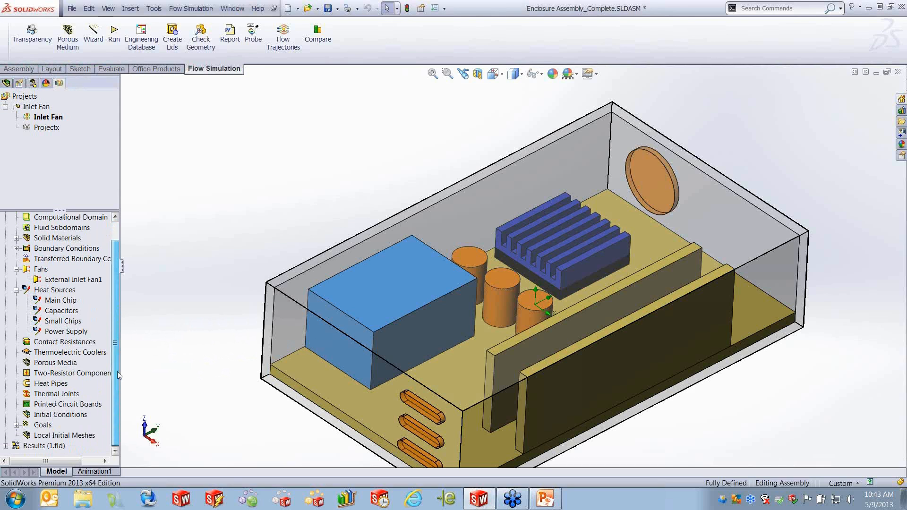
pyautogui.click(6, 446)
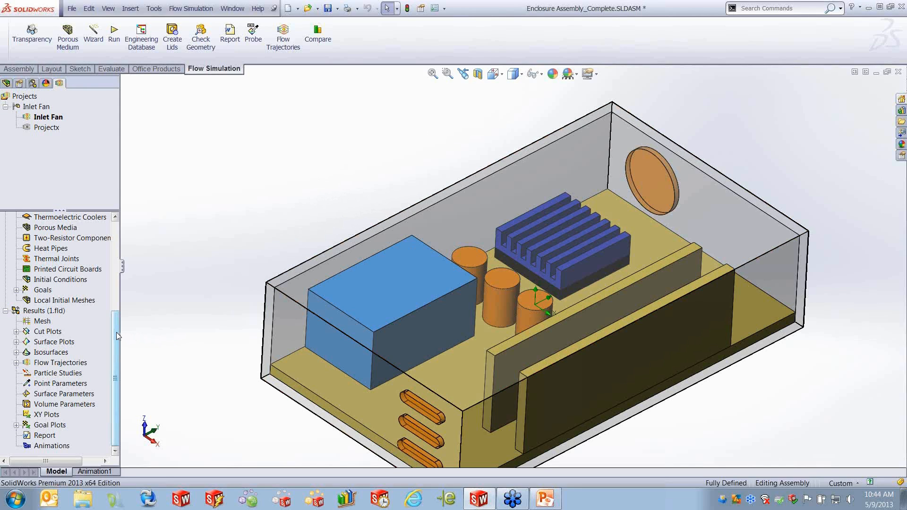
pyautogui.click(16, 332)
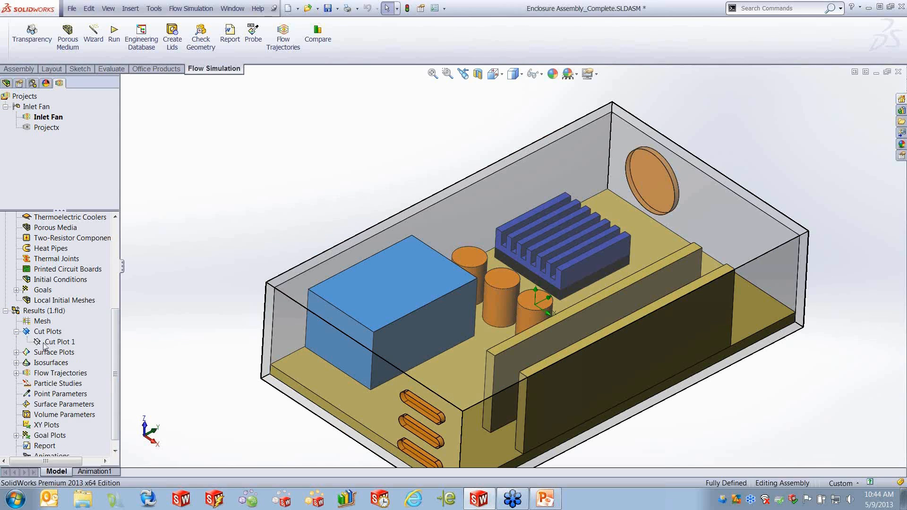
# - Show Cut Plot 1 with its temperature contours in the model
pyautogui.rightClick(52, 341)
pyautogui.click(69, 365)
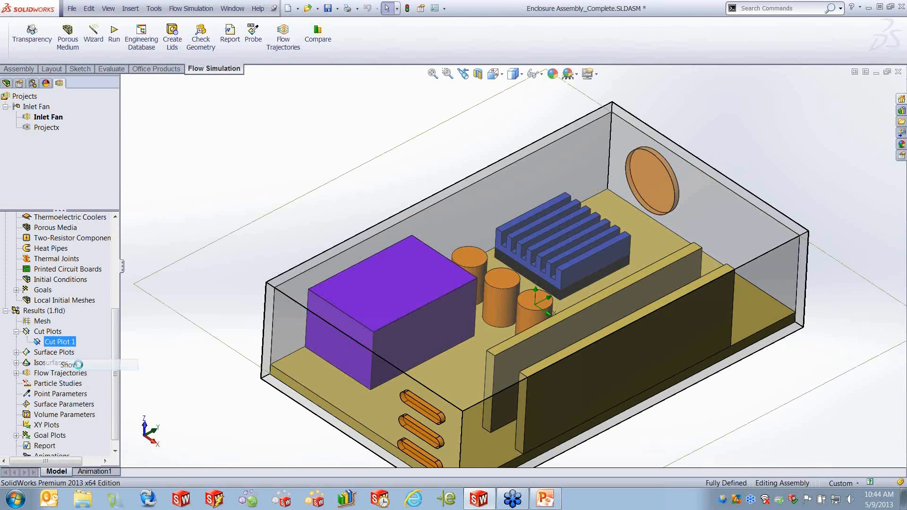
pyautogui.click(176, 382)
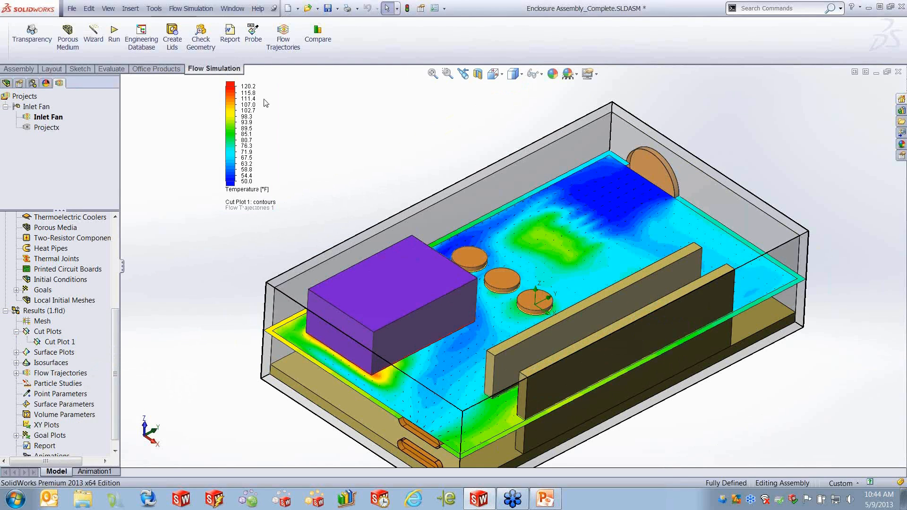
# - Play and then stop the animation of Cut Plot 1
pyautogui.rightClick(70, 345)
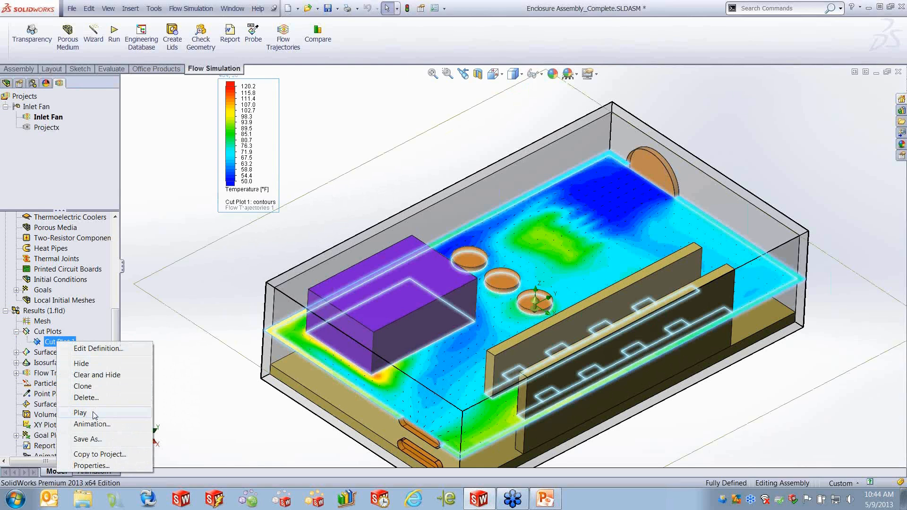
pyautogui.click(80, 413)
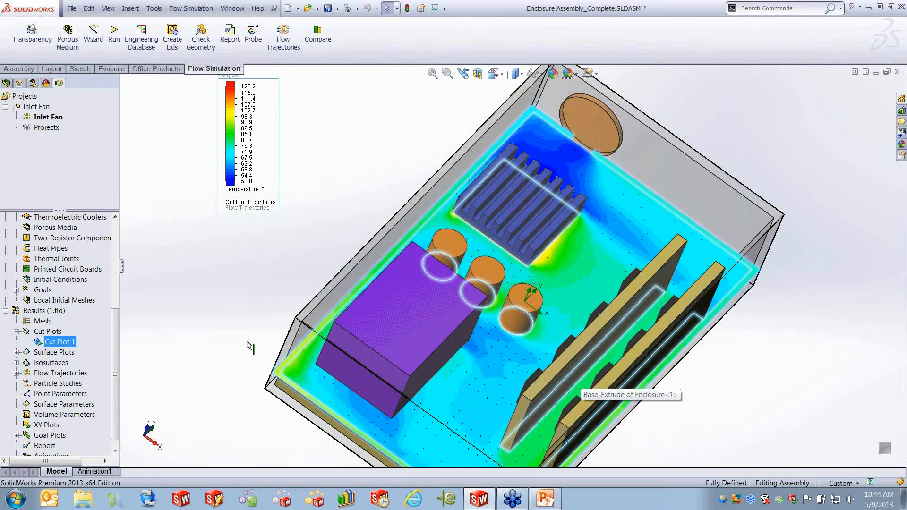
pyautogui.rightClick(60, 341)
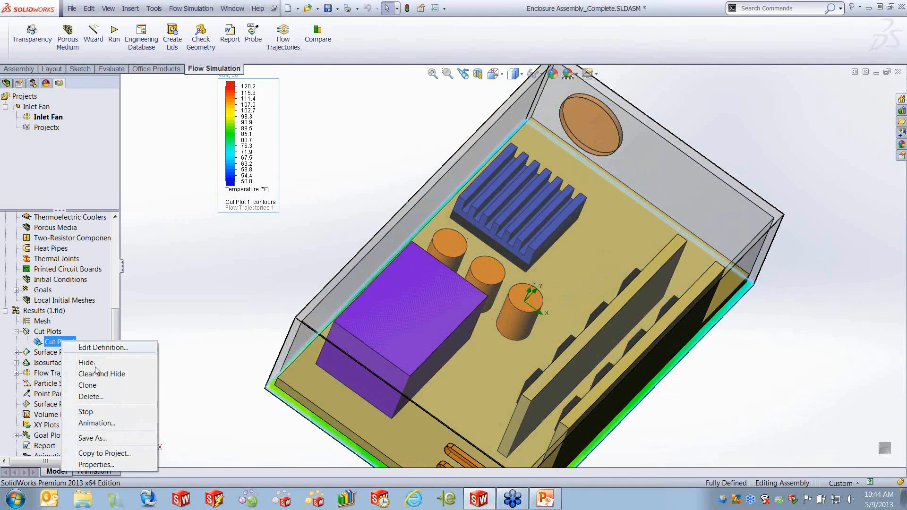
pyautogui.click(88, 411)
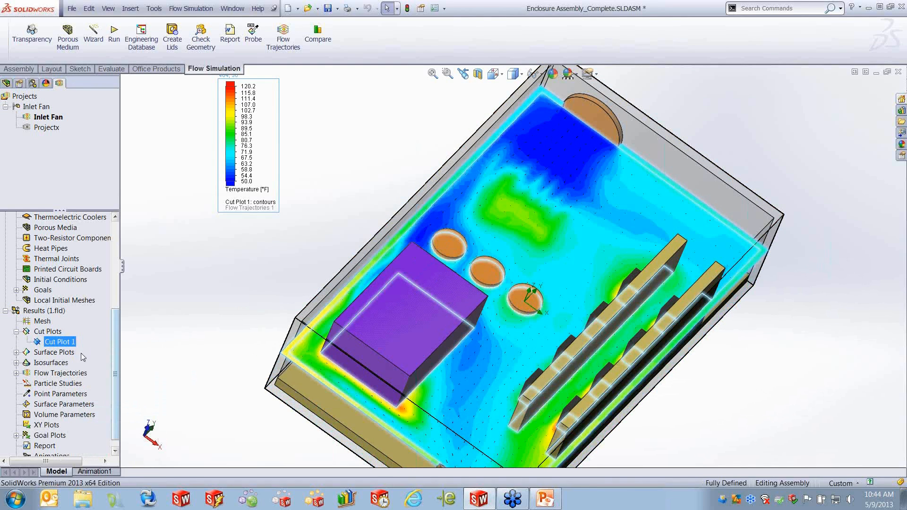
# - Open Surface Plot 1's definition and accept it to display solid temperature contours
pyautogui.click(16, 352)
pyautogui.click(61, 363)
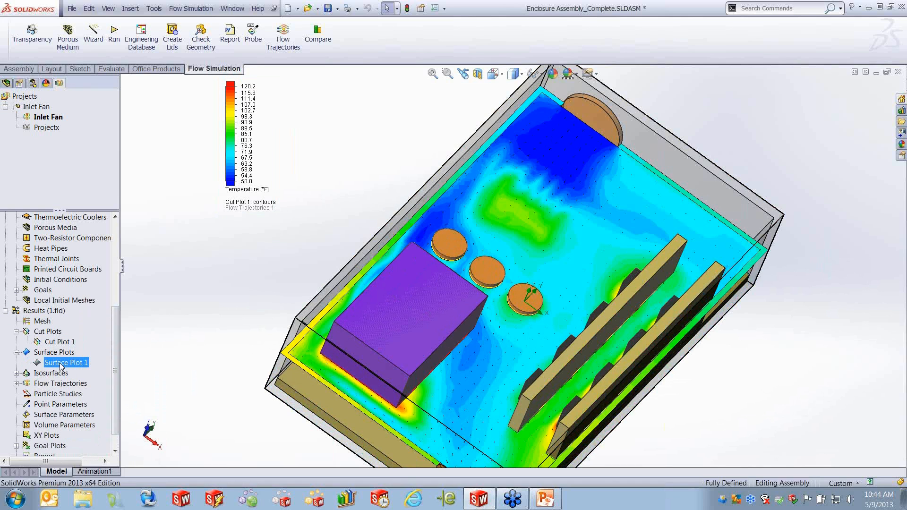
pyautogui.rightClick(72, 363)
pyautogui.click(85, 372)
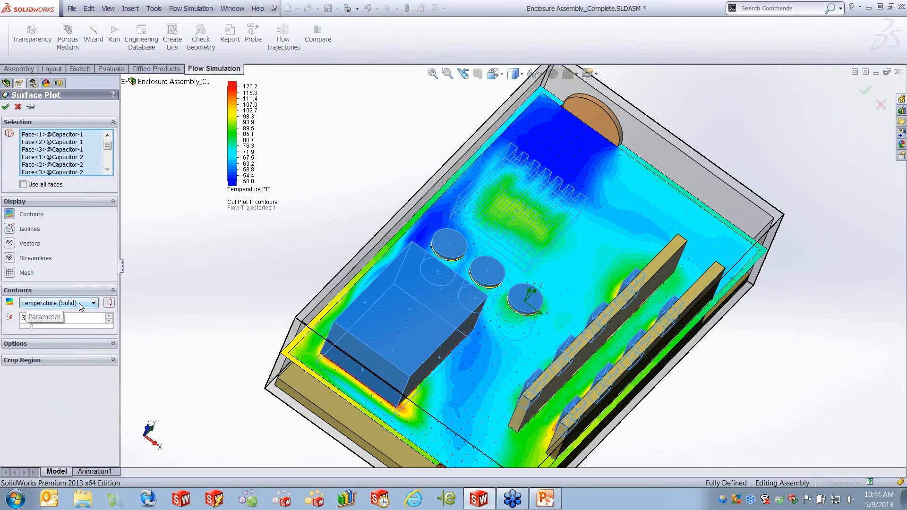
pyautogui.click(5, 107)
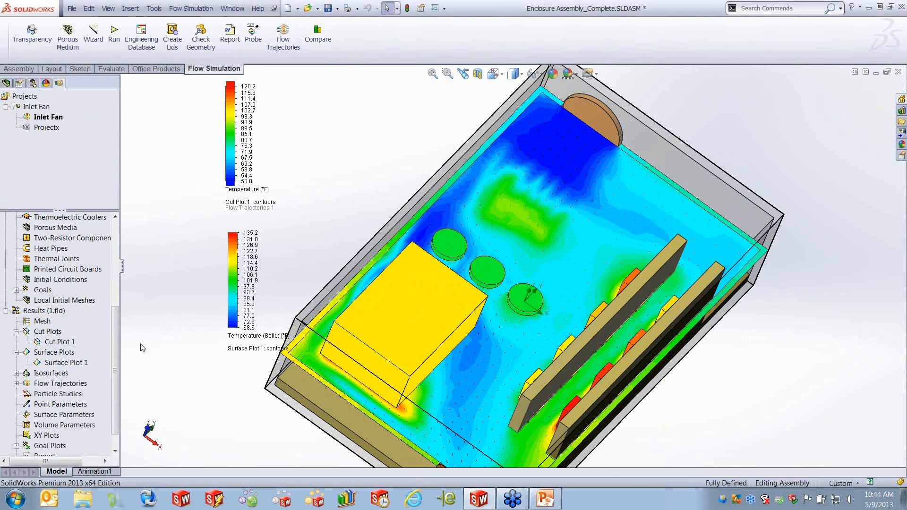
# - Hide Cut Plot 1 so only the surface temperature plot remains
pyautogui.rightClick(69, 342)
pyautogui.click(94, 364)
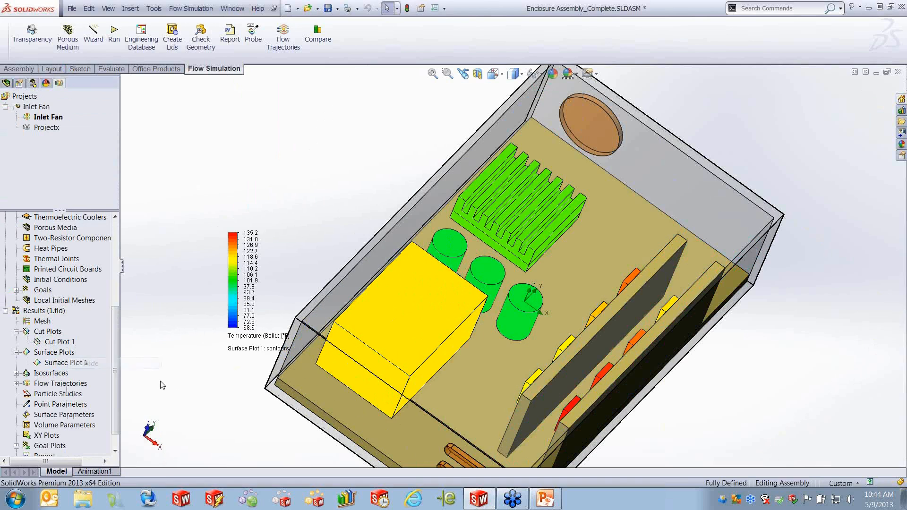
pyautogui.moveTo(197, 383); pyautogui.dragTo(199, 378, button='middle')
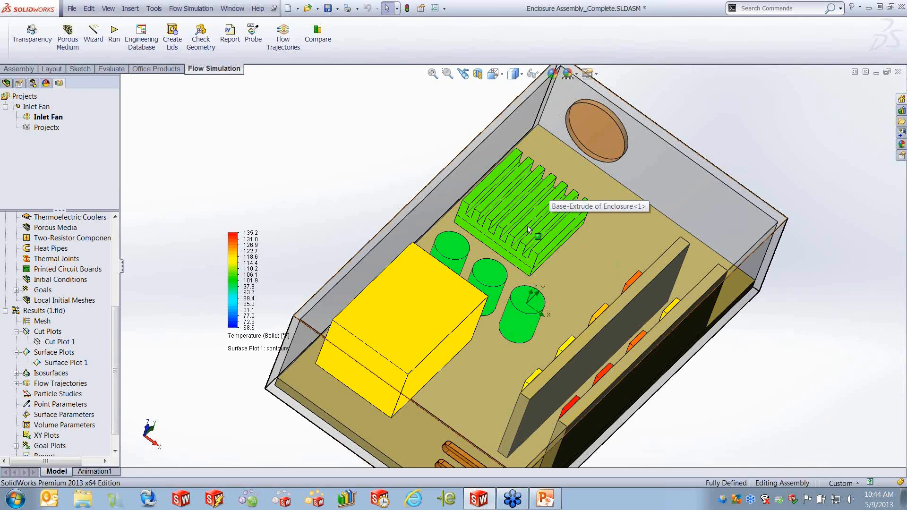
pyautogui.moveTo(326, 200); pyautogui.dragTo(509, 329, button='middle')
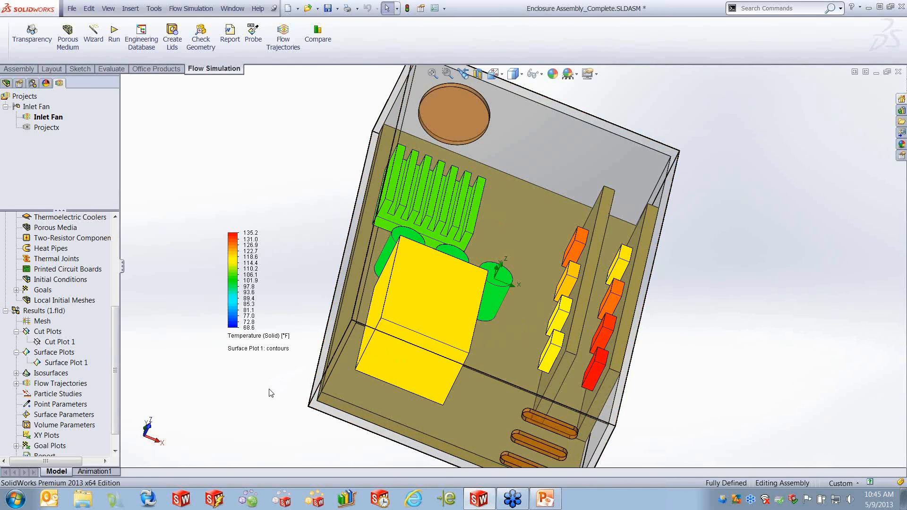
# - Edit Flow Trajectories 1 to color the trajectories by Velocity
pyautogui.click(16, 384)
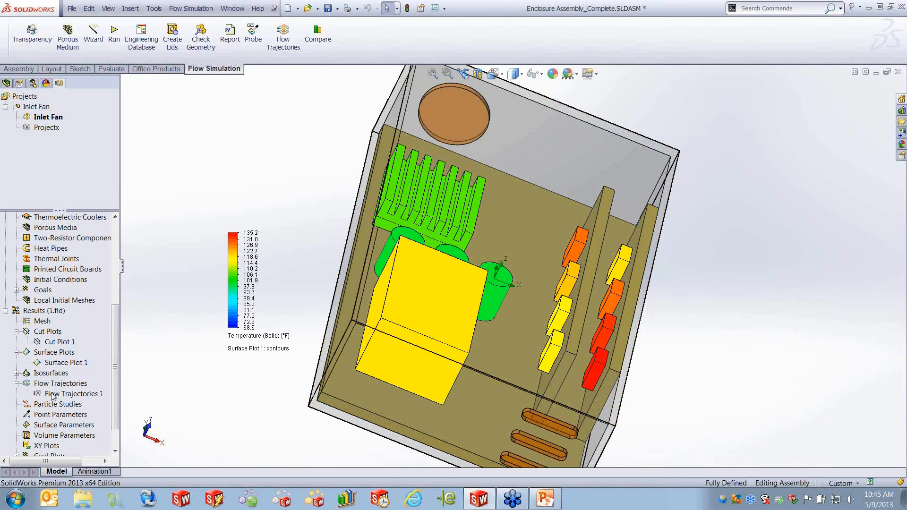
pyautogui.rightClick(56, 394)
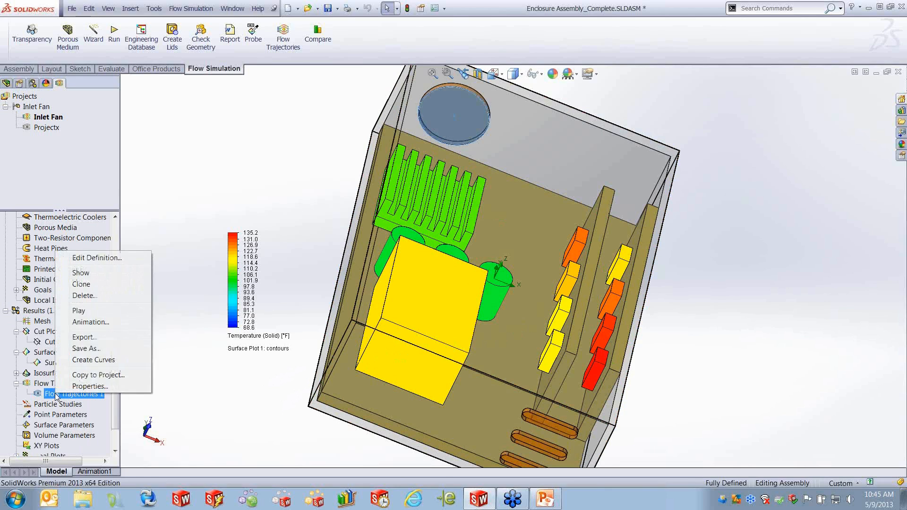
pyautogui.click(88, 258)
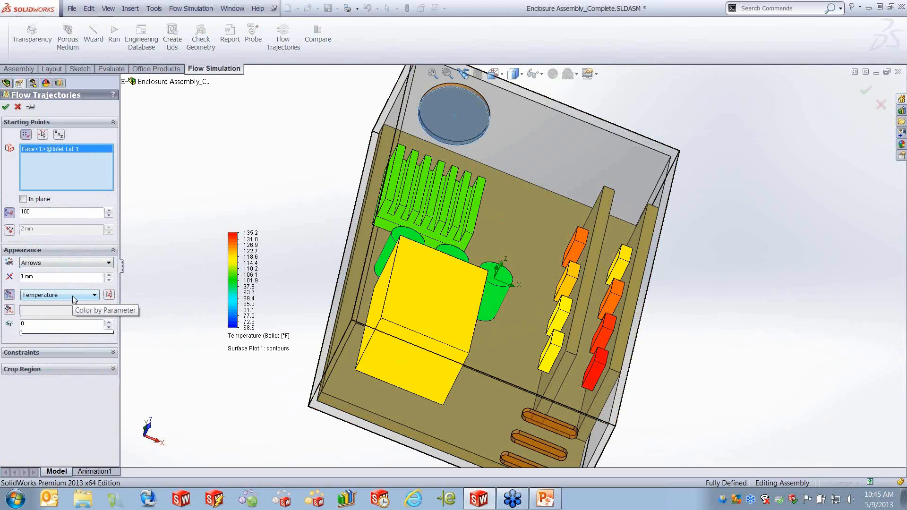
pyautogui.click(96, 296)
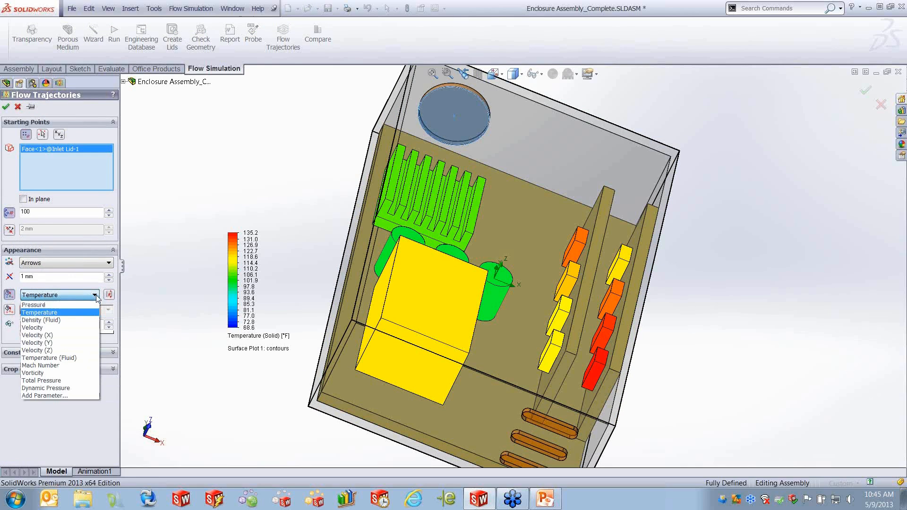
pyautogui.click(38, 328)
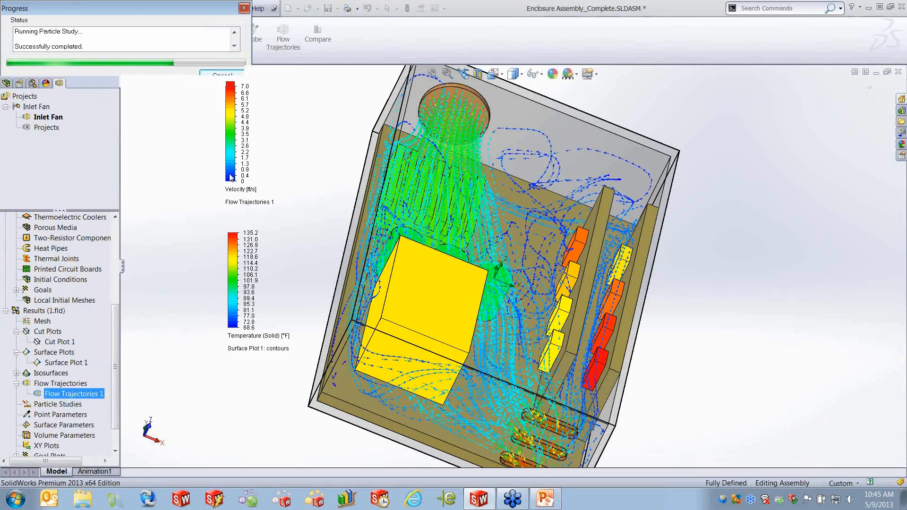
# - Play the animation of Flow Trajectories 1
pyautogui.moveTo(749, 370); pyautogui.dragTo(708, 342, button='middle')
pyautogui.click(74, 394)
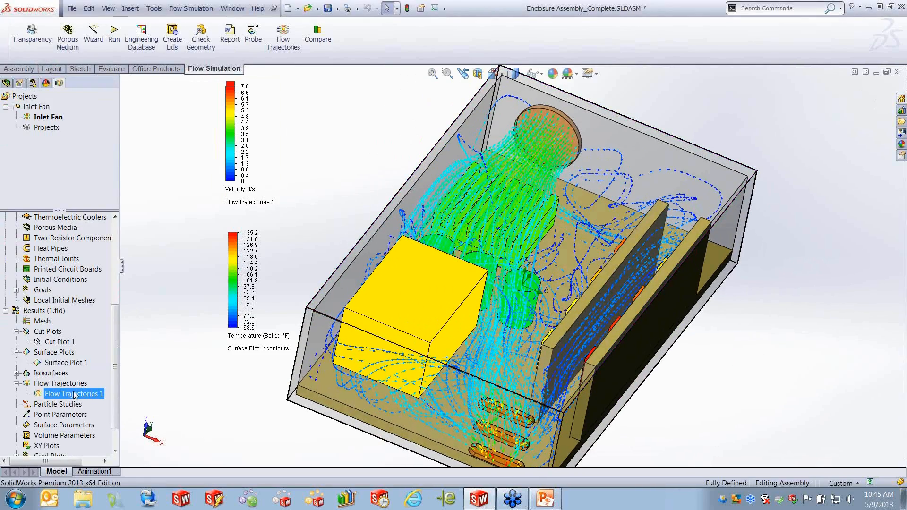
pyautogui.rightClick(74, 395)
pyautogui.click(110, 314)
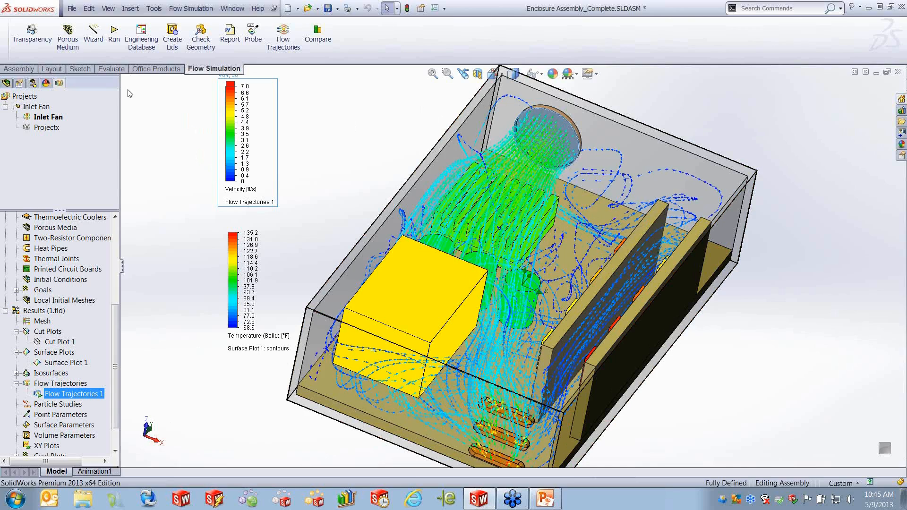
pyautogui.rightClick(85, 392)
pyautogui.click(112, 308)
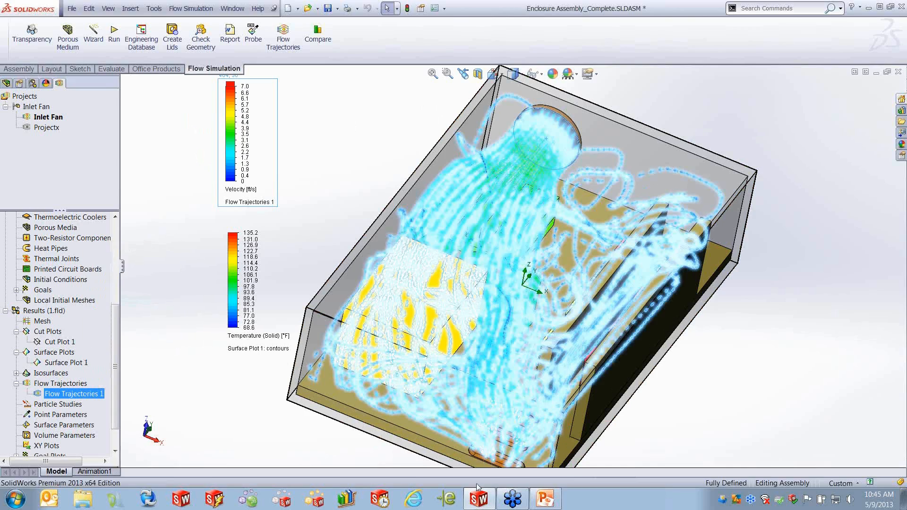
# - Switch to PowerPoint and start the slide show
pyautogui.click(545, 498)
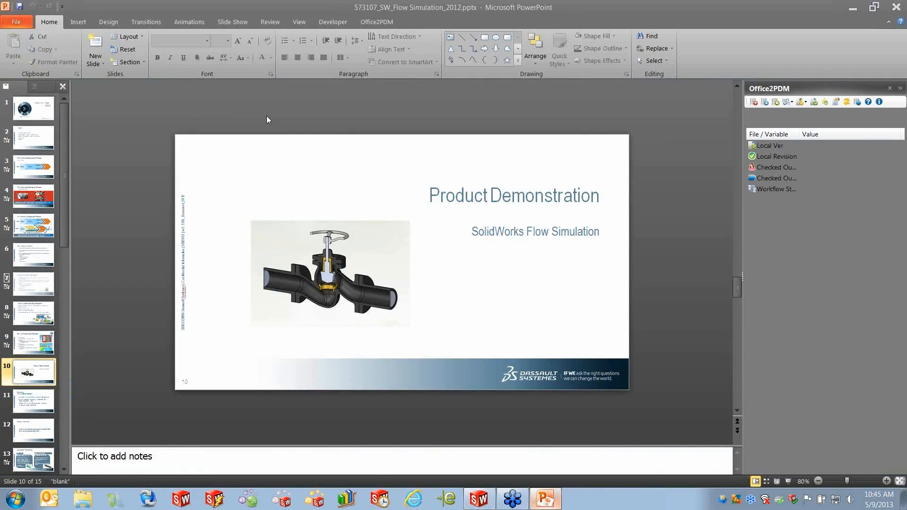
pyautogui.press('F5')
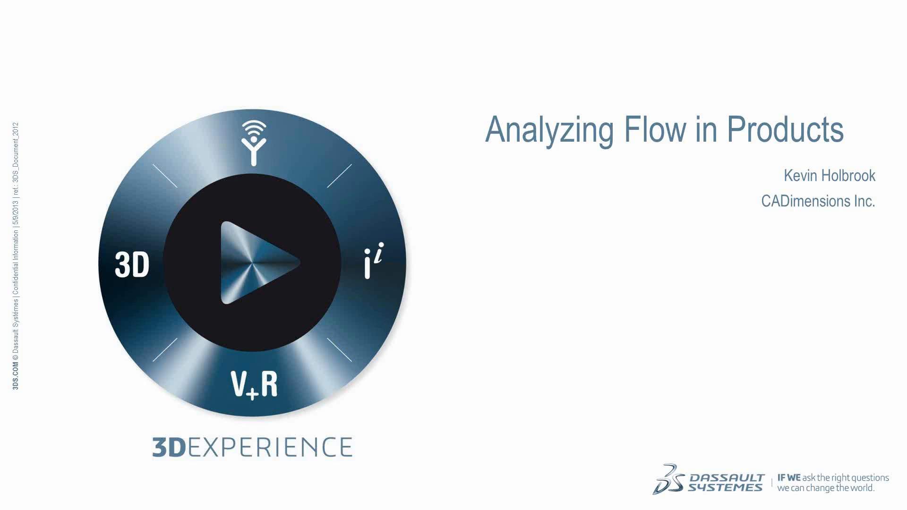
# - Advance the slide show to the Summary slide
pyautogui.press('Right')
pyautogui.press('Right')
pyautogui.press('Right')
pyautogui.press('Right')
pyautogui.press('Right')
pyautogui.press('Right')
pyautogui.press('Right')
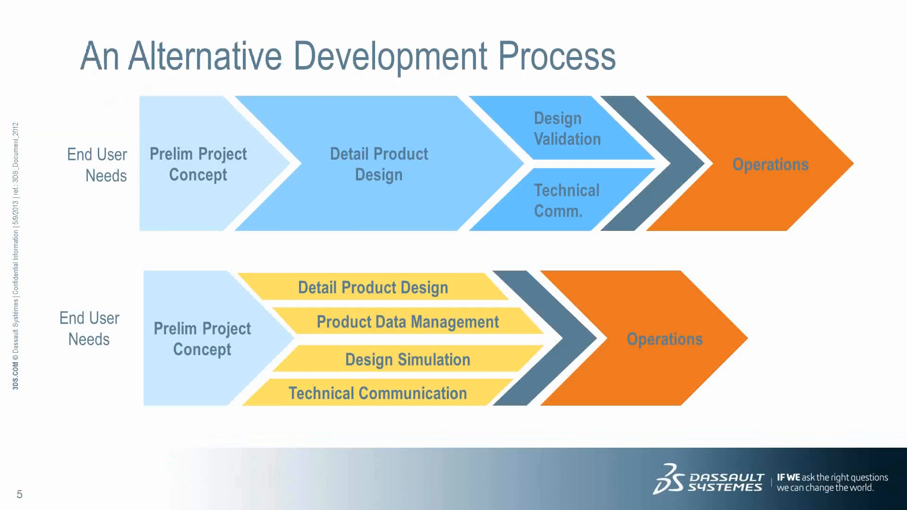
pyautogui.press('Right')
pyautogui.press('Right')
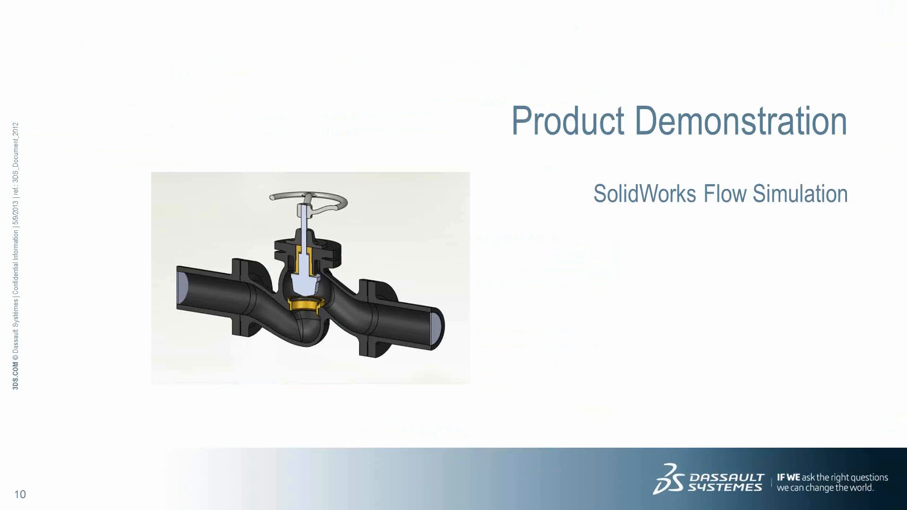
pyautogui.press('Right')
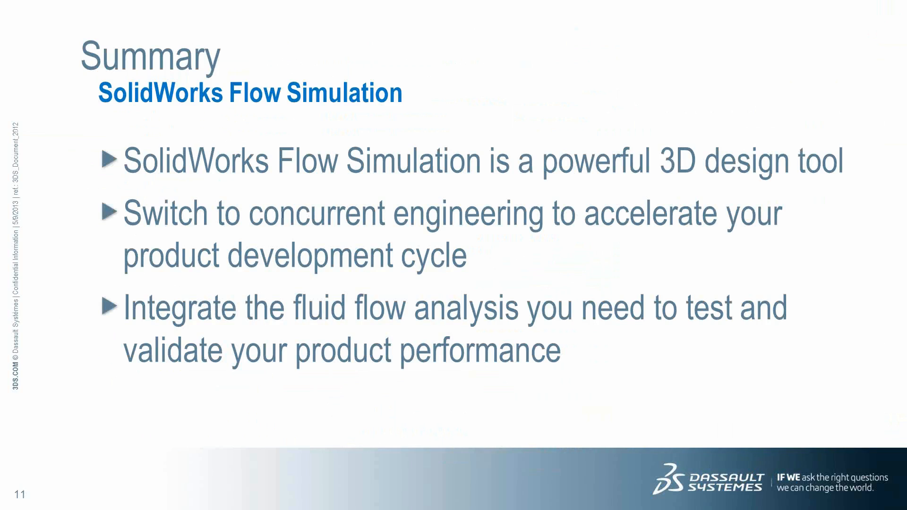